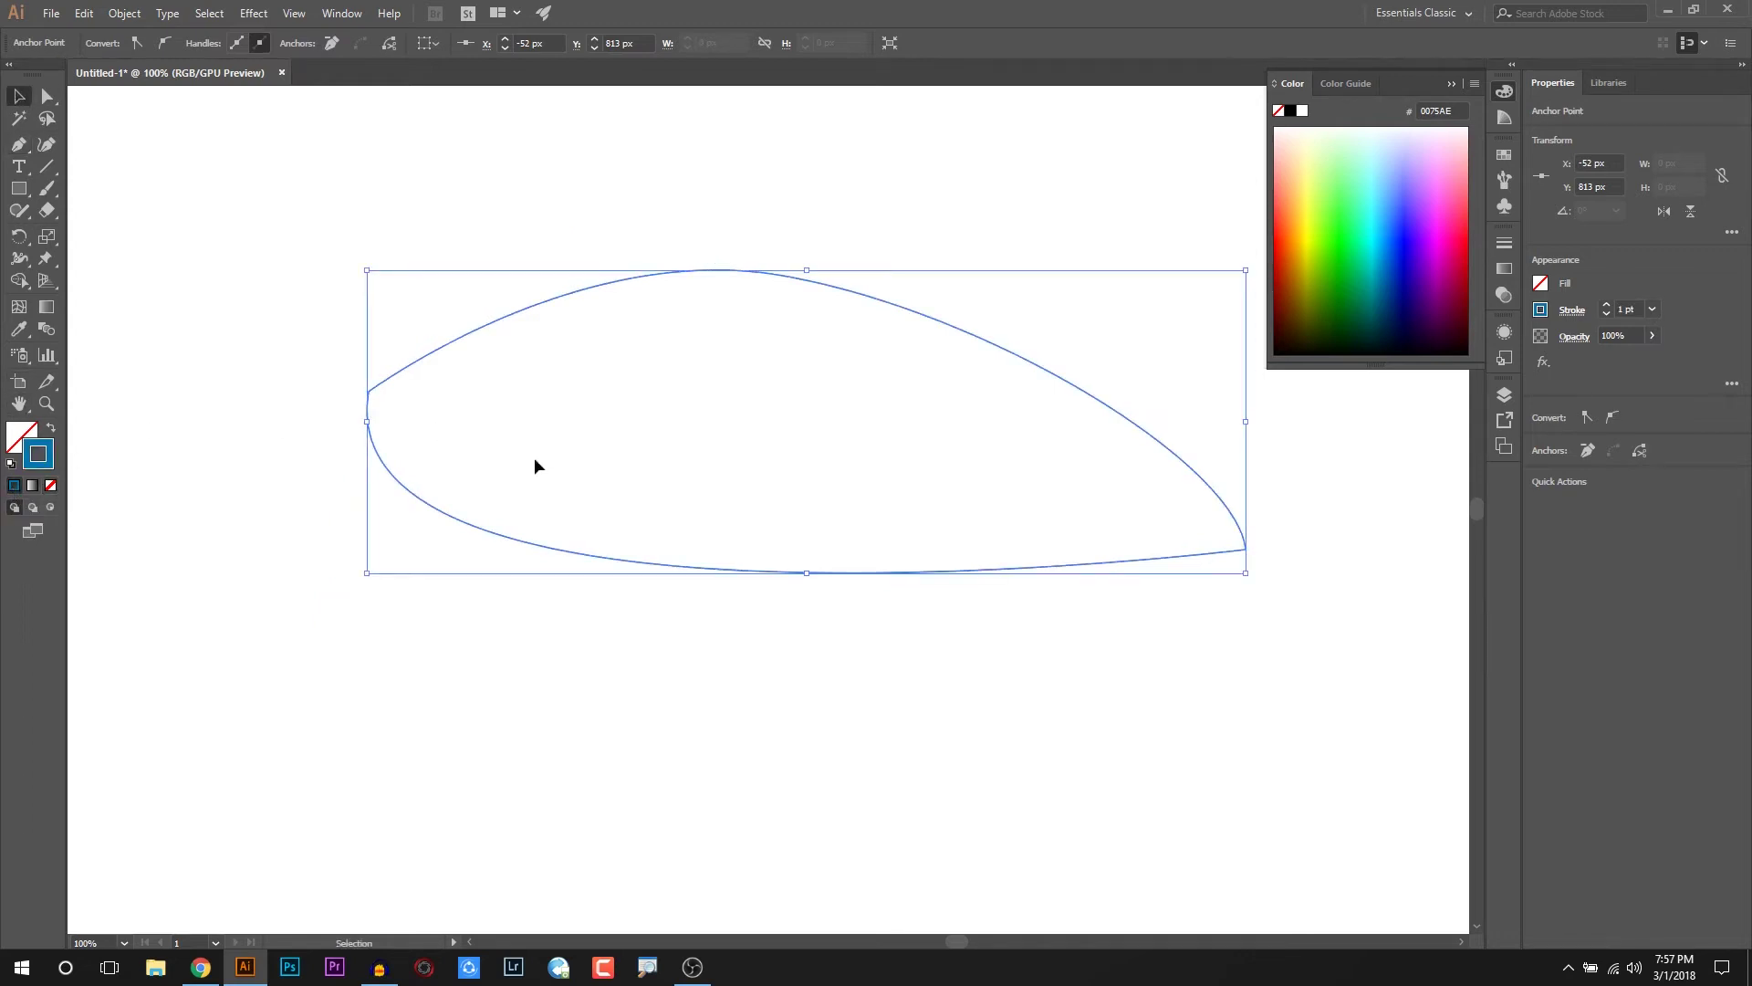
Raise the stroke weight of the closed curved path to 26 pt, and reduce it to 17 pt.
left_click(641, 356)
left_click(571, 293)
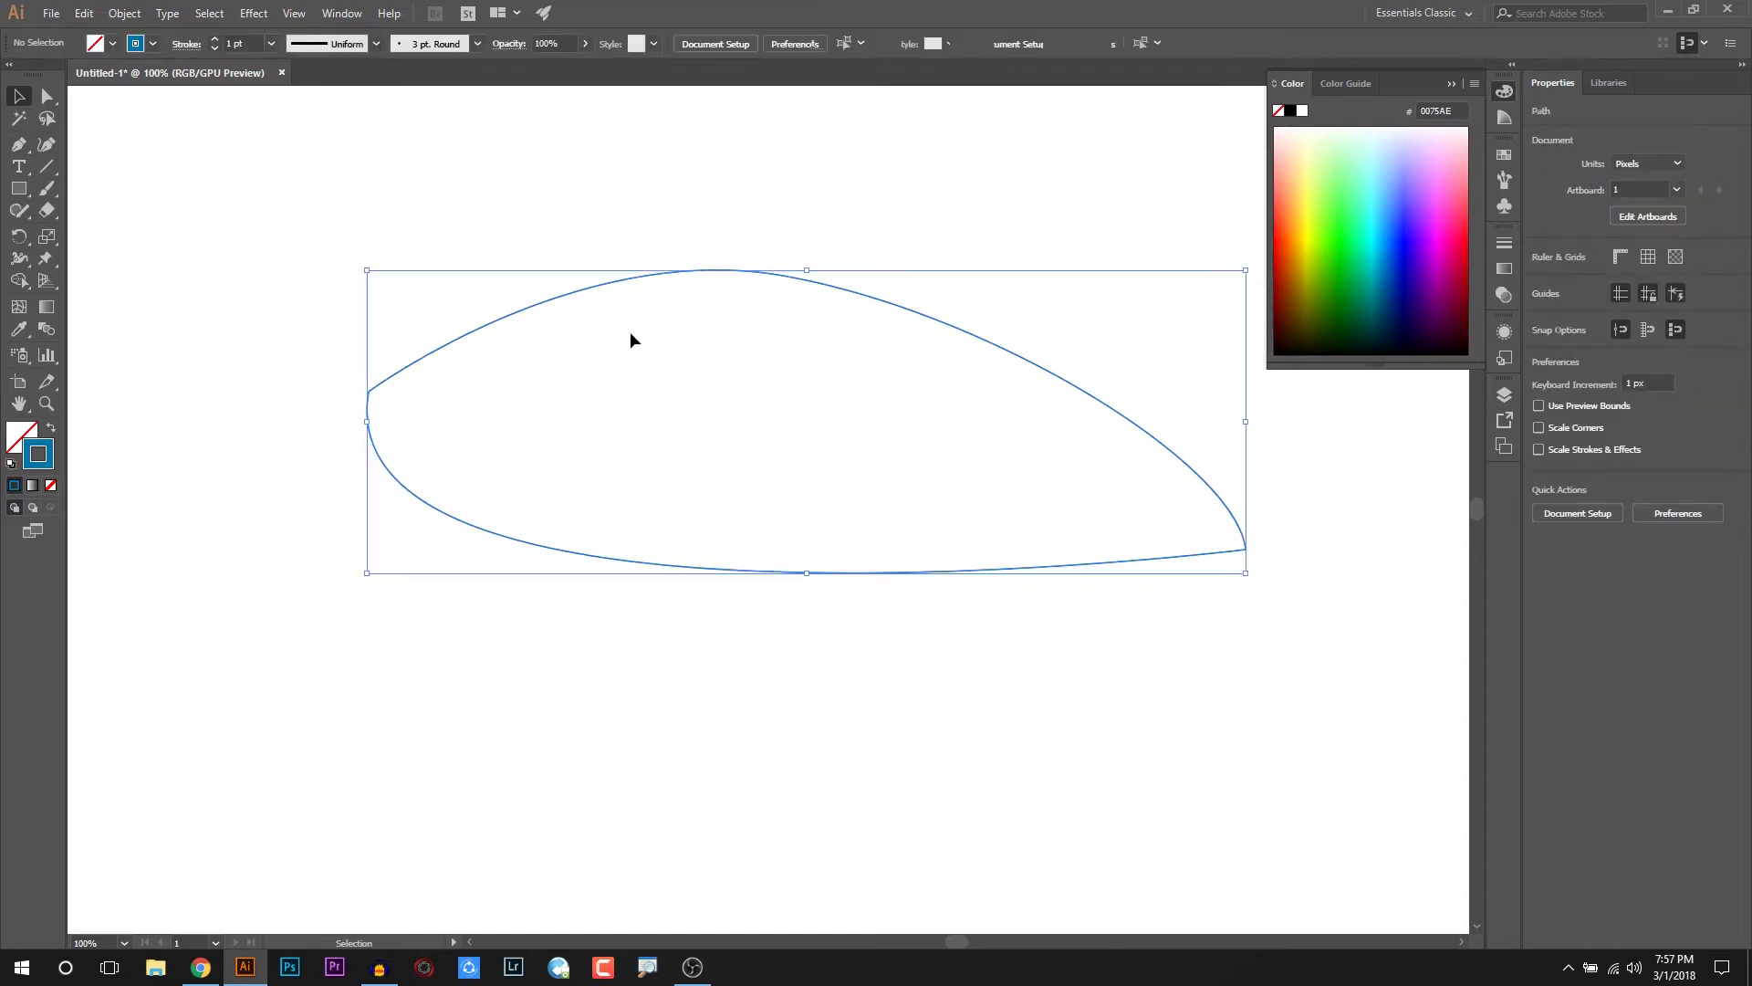
left_click(215, 36)
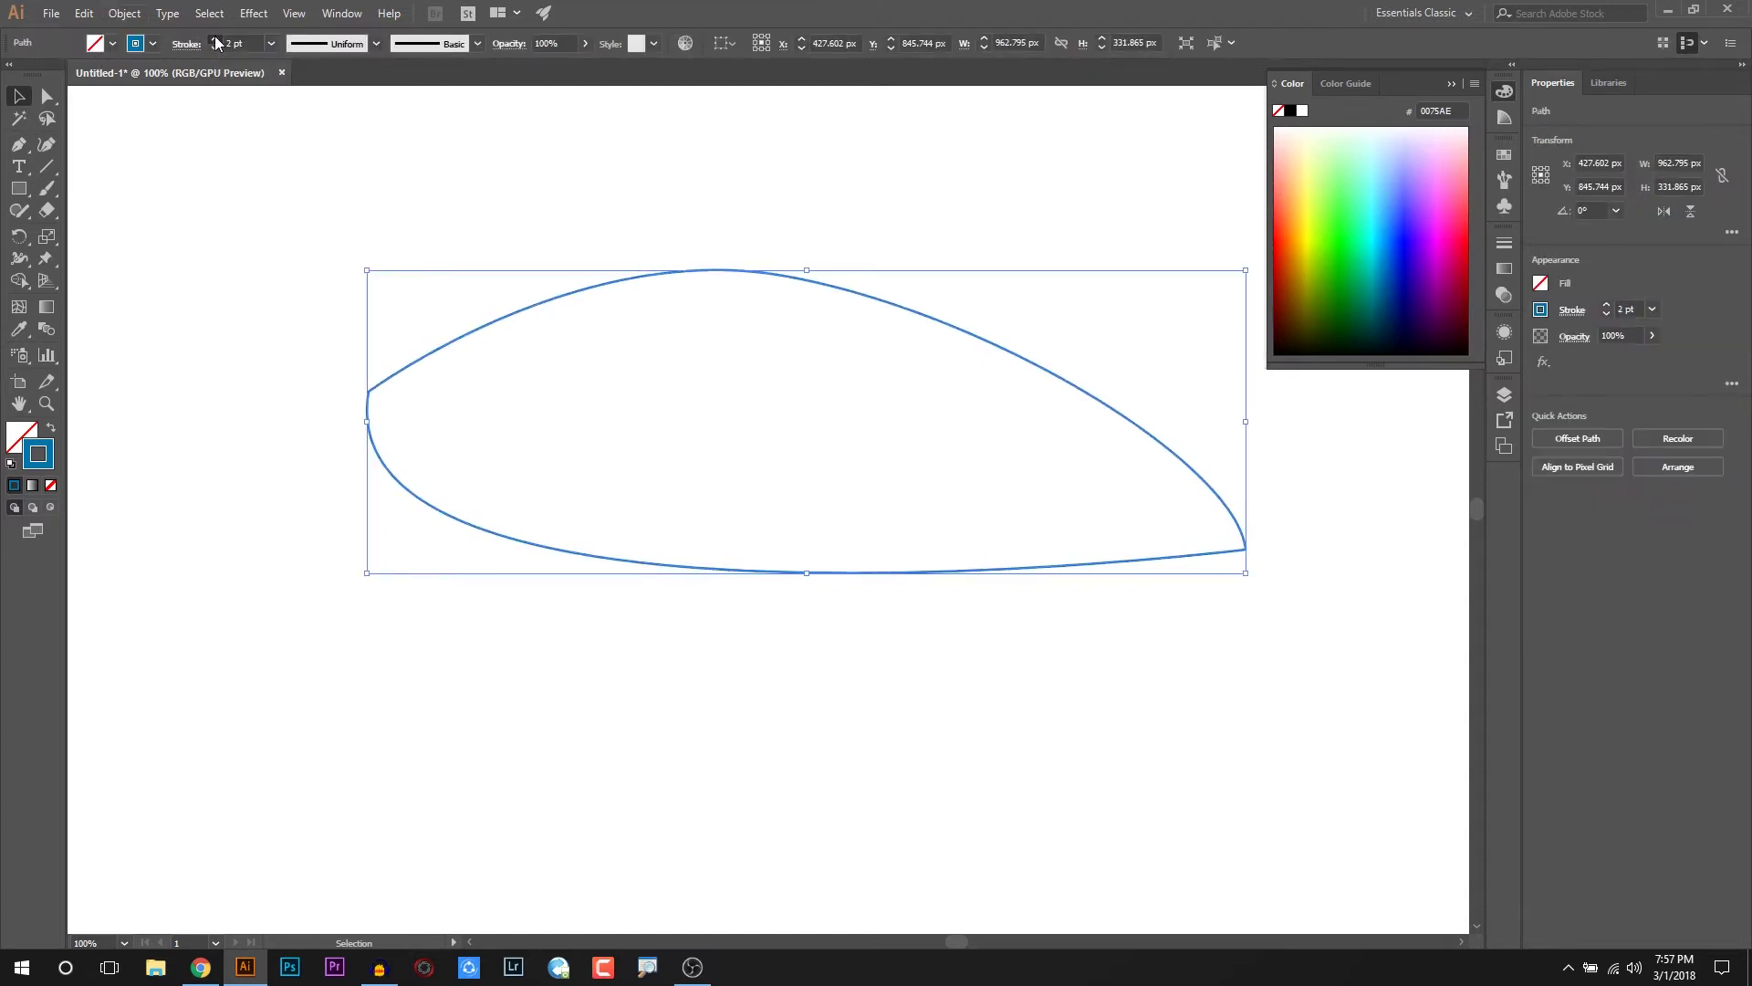
left_click(216, 36)
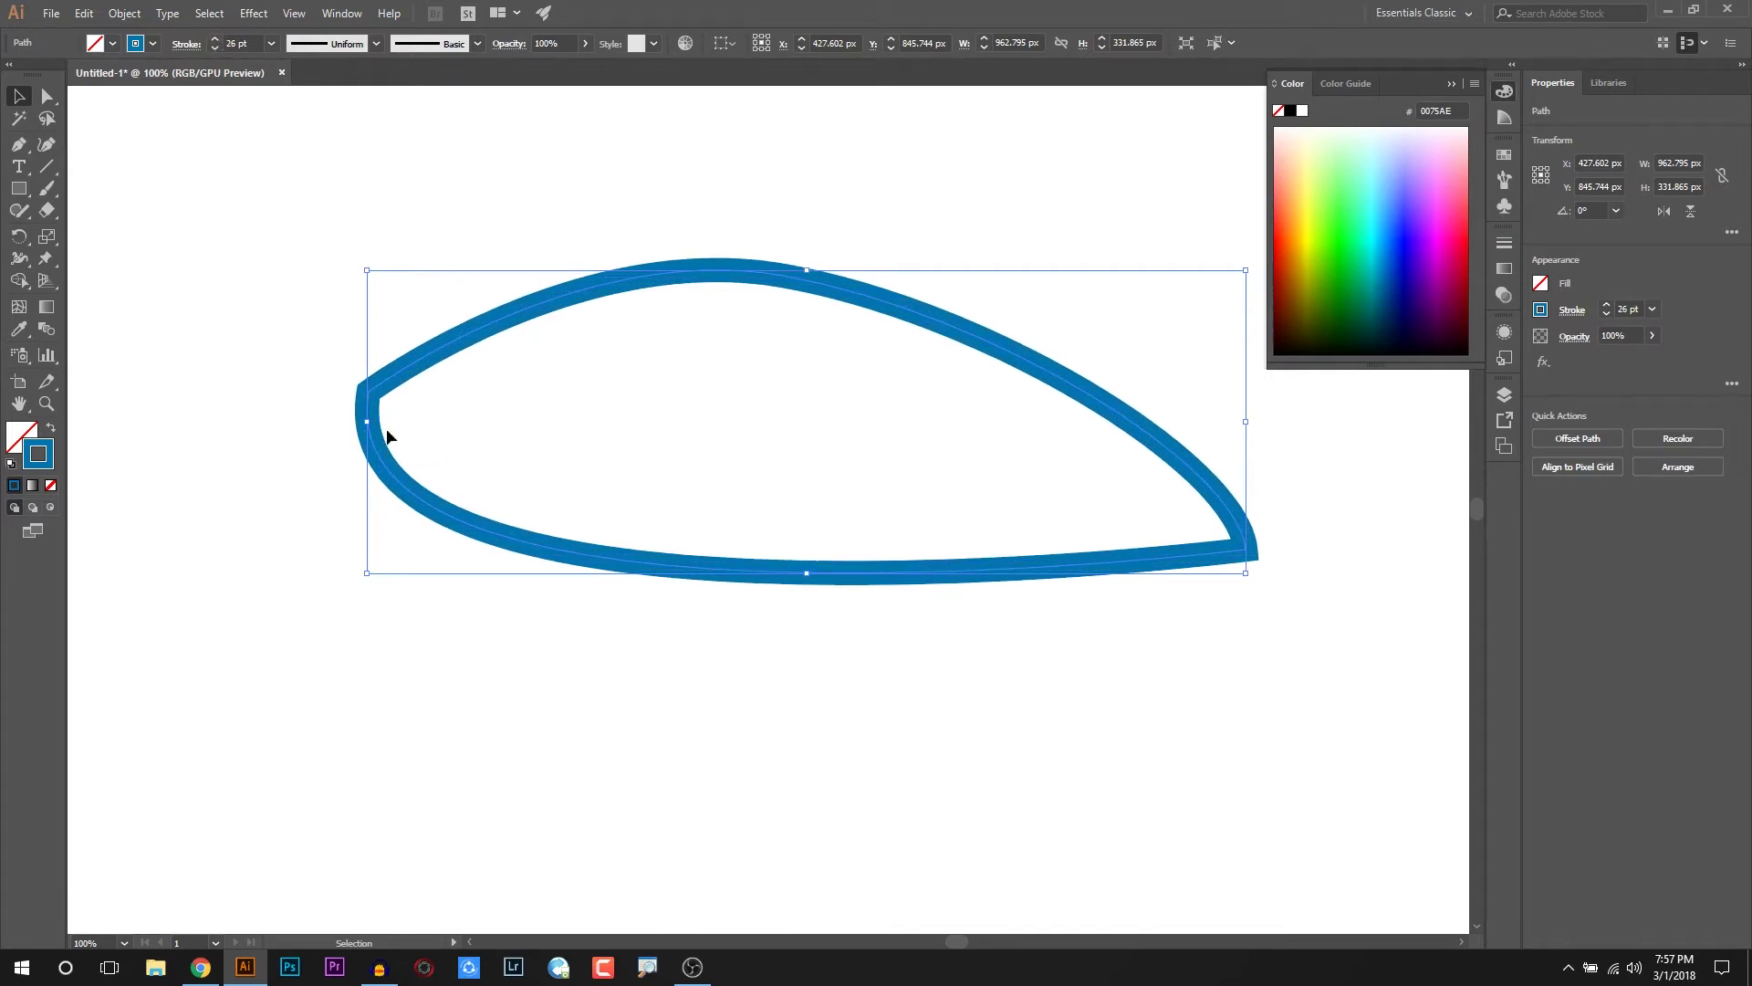
scroll(408, 401, "up", 1, "alt")
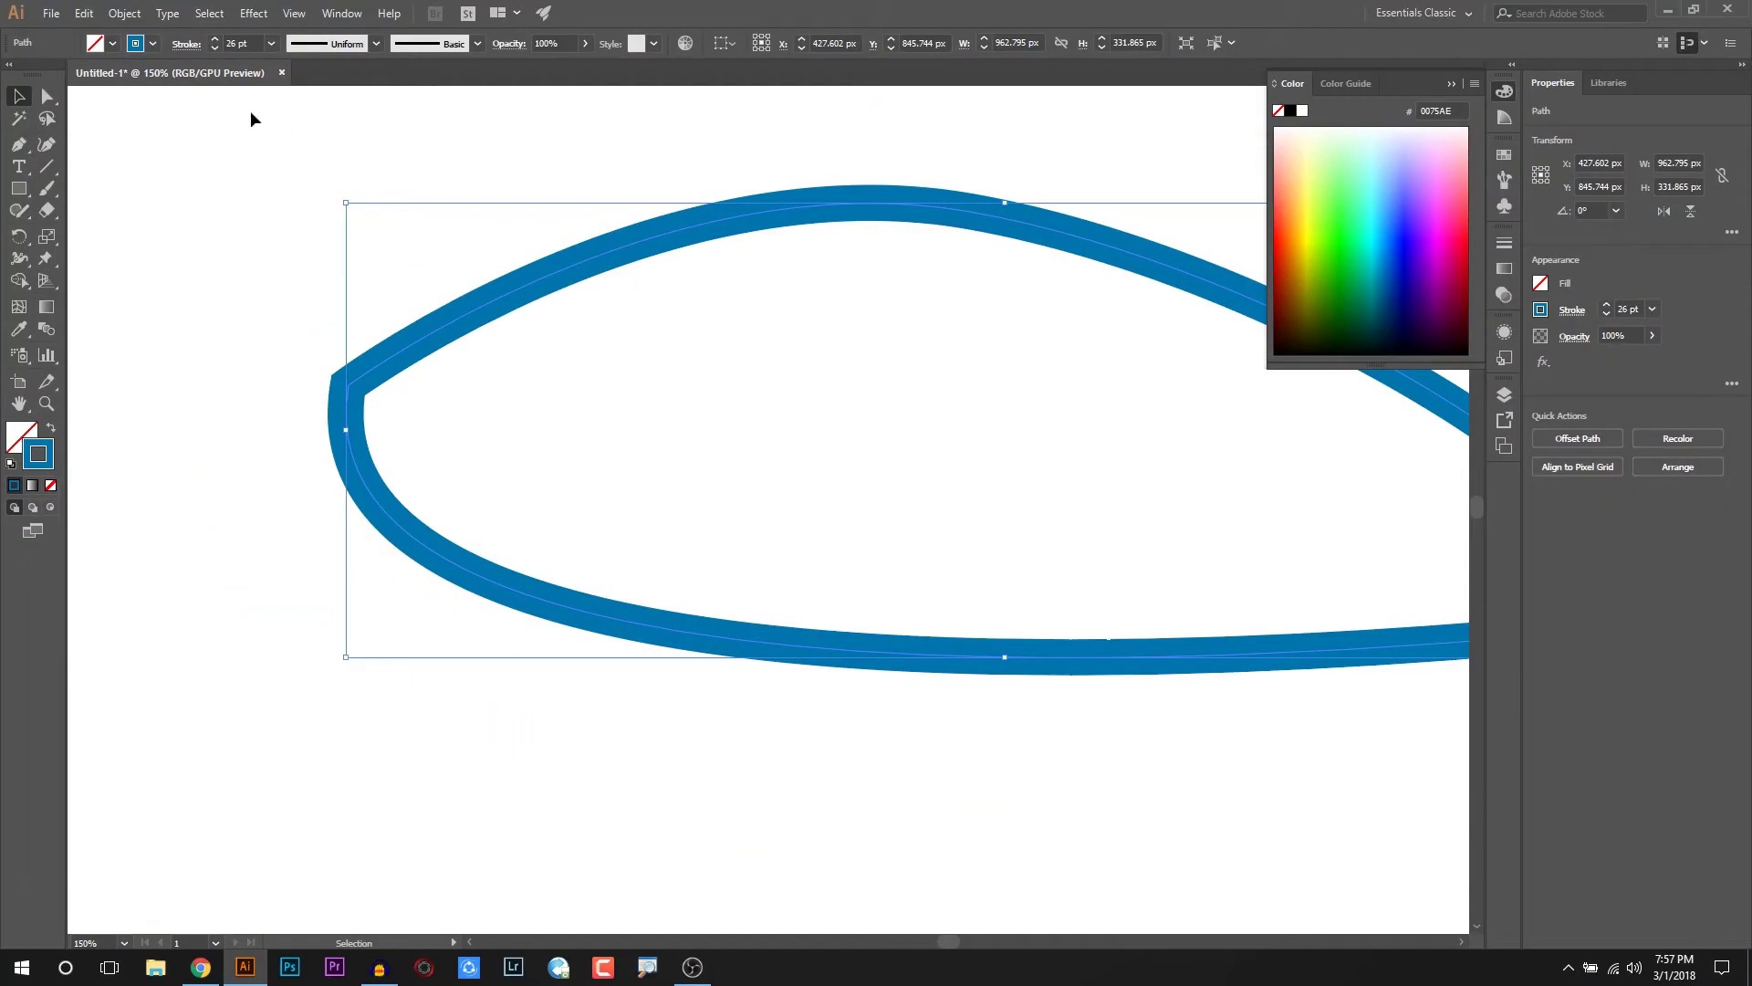
left_click(213, 49)
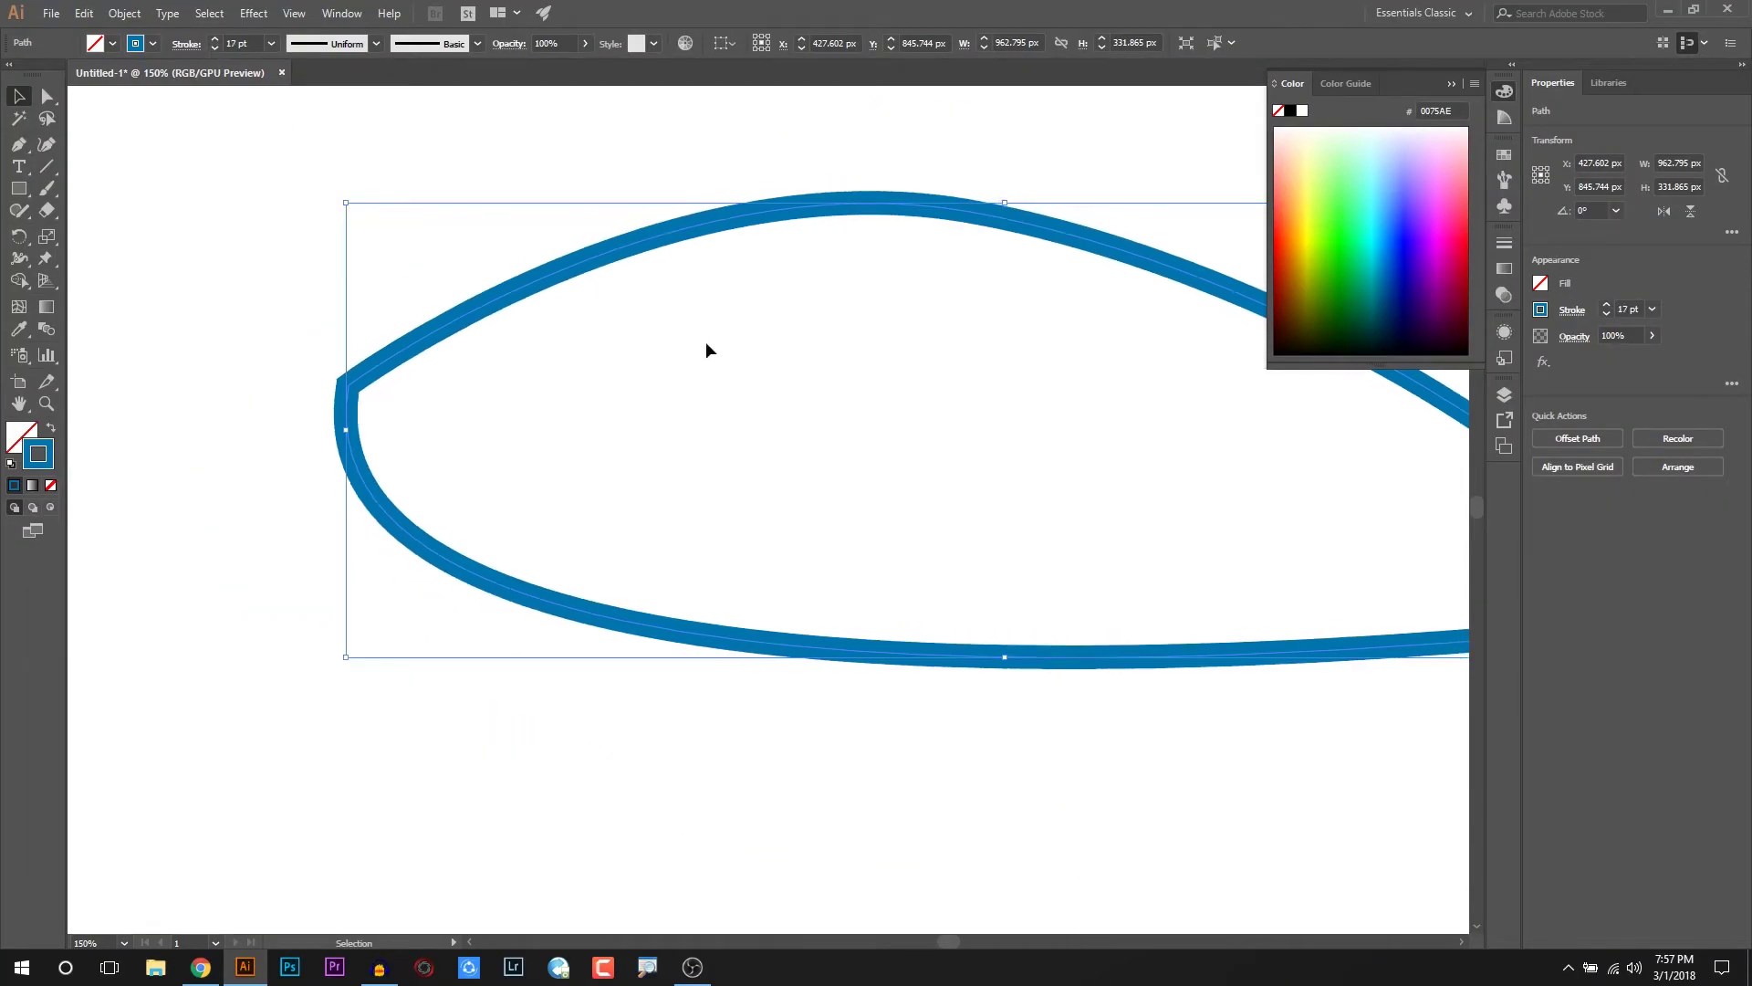
Swap the curved path's fill and stroke so blue fills it, and give it an orange FF8E32 stroke of 24 pt.
left_click_drag(939, 380, 747, 359)
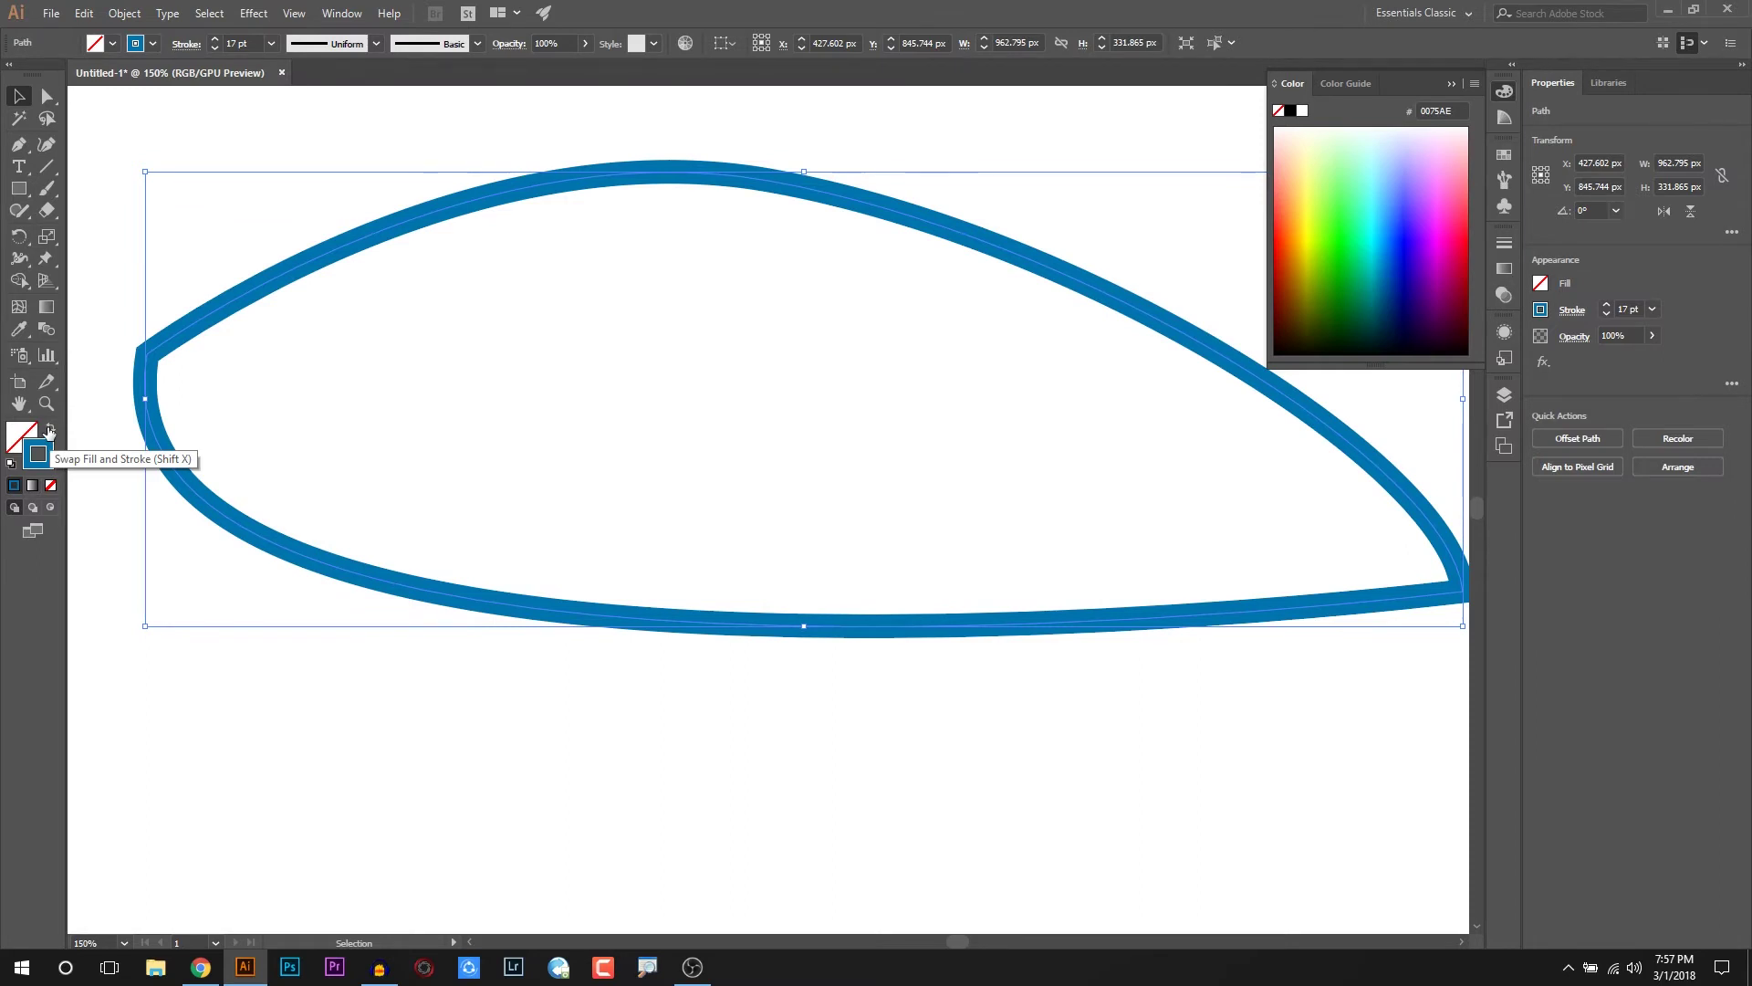
left_click(50, 430)
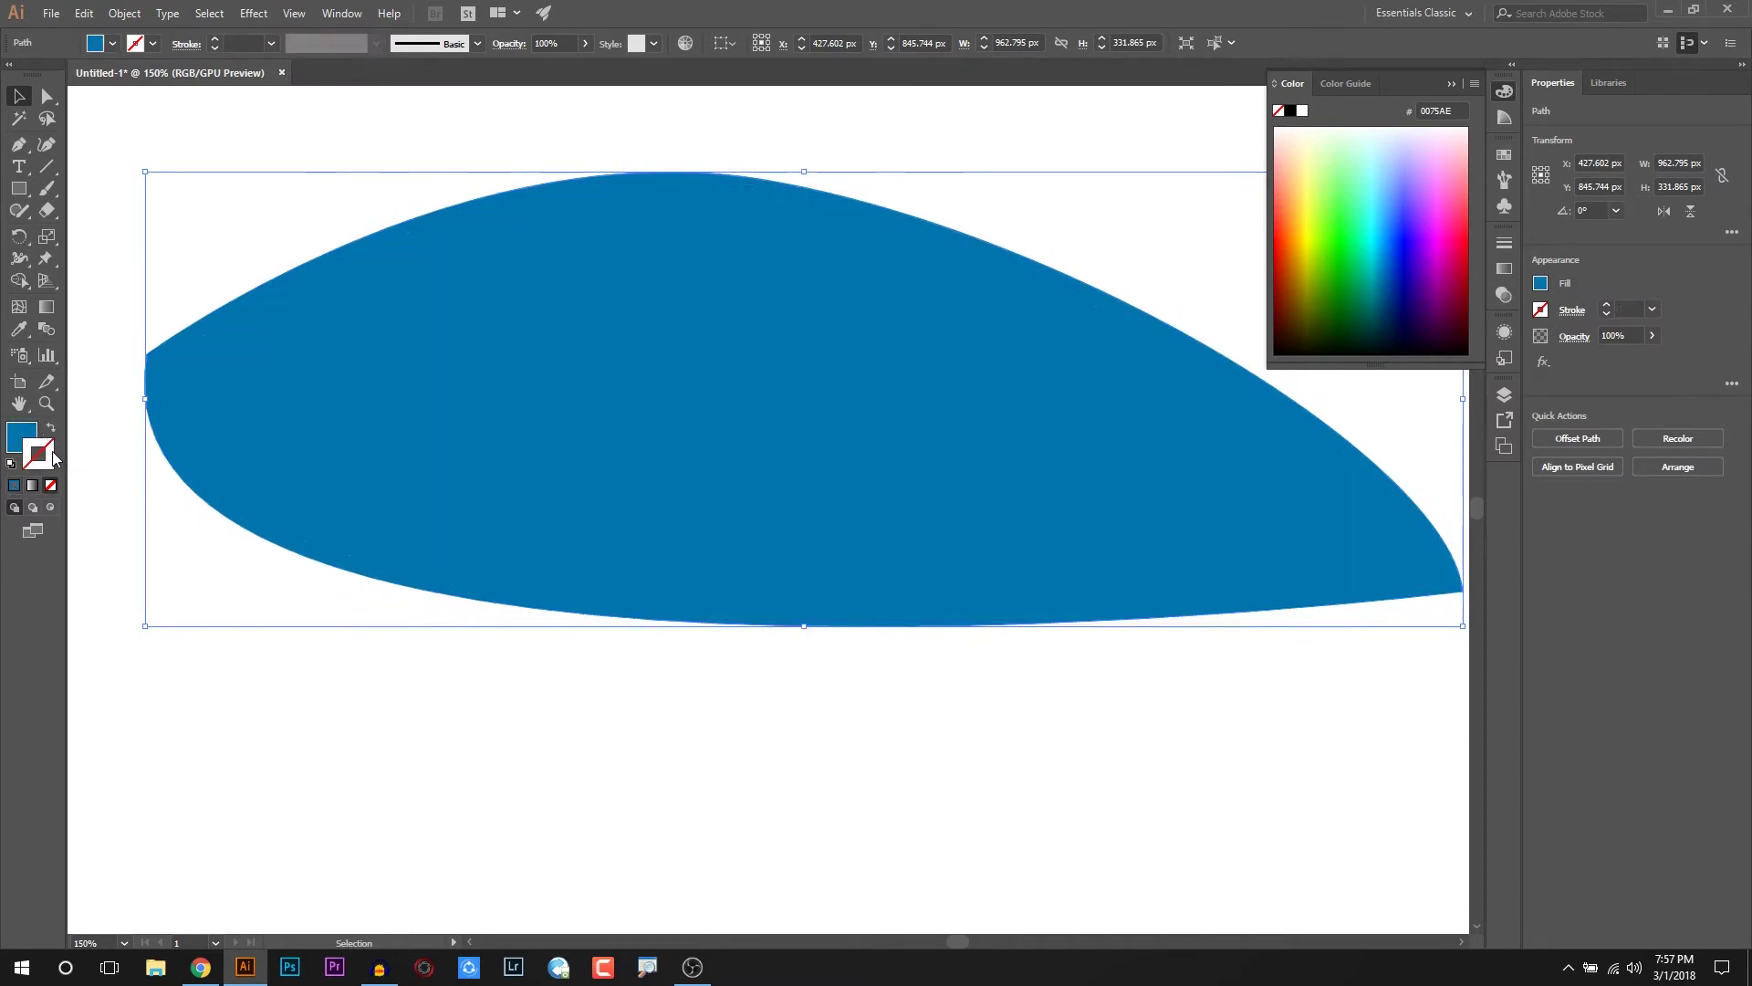
left_click(48, 456)
left_click_drag(1287, 288, 1291, 210)
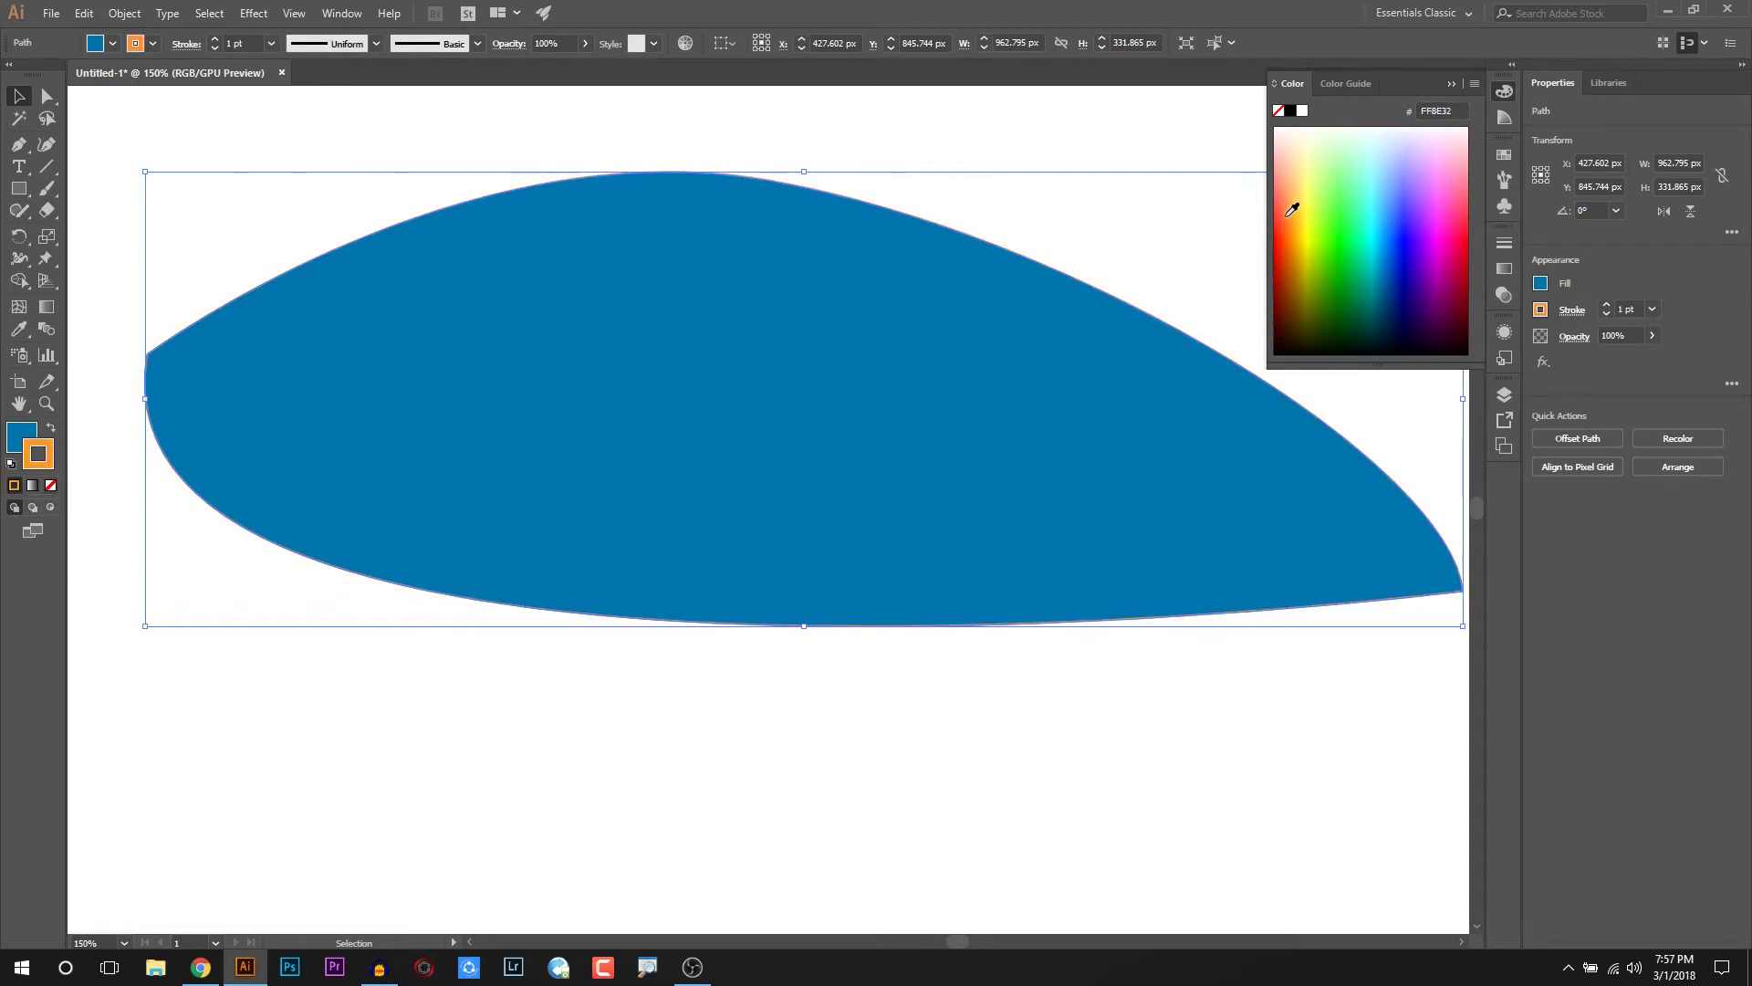
left_click(216, 39)
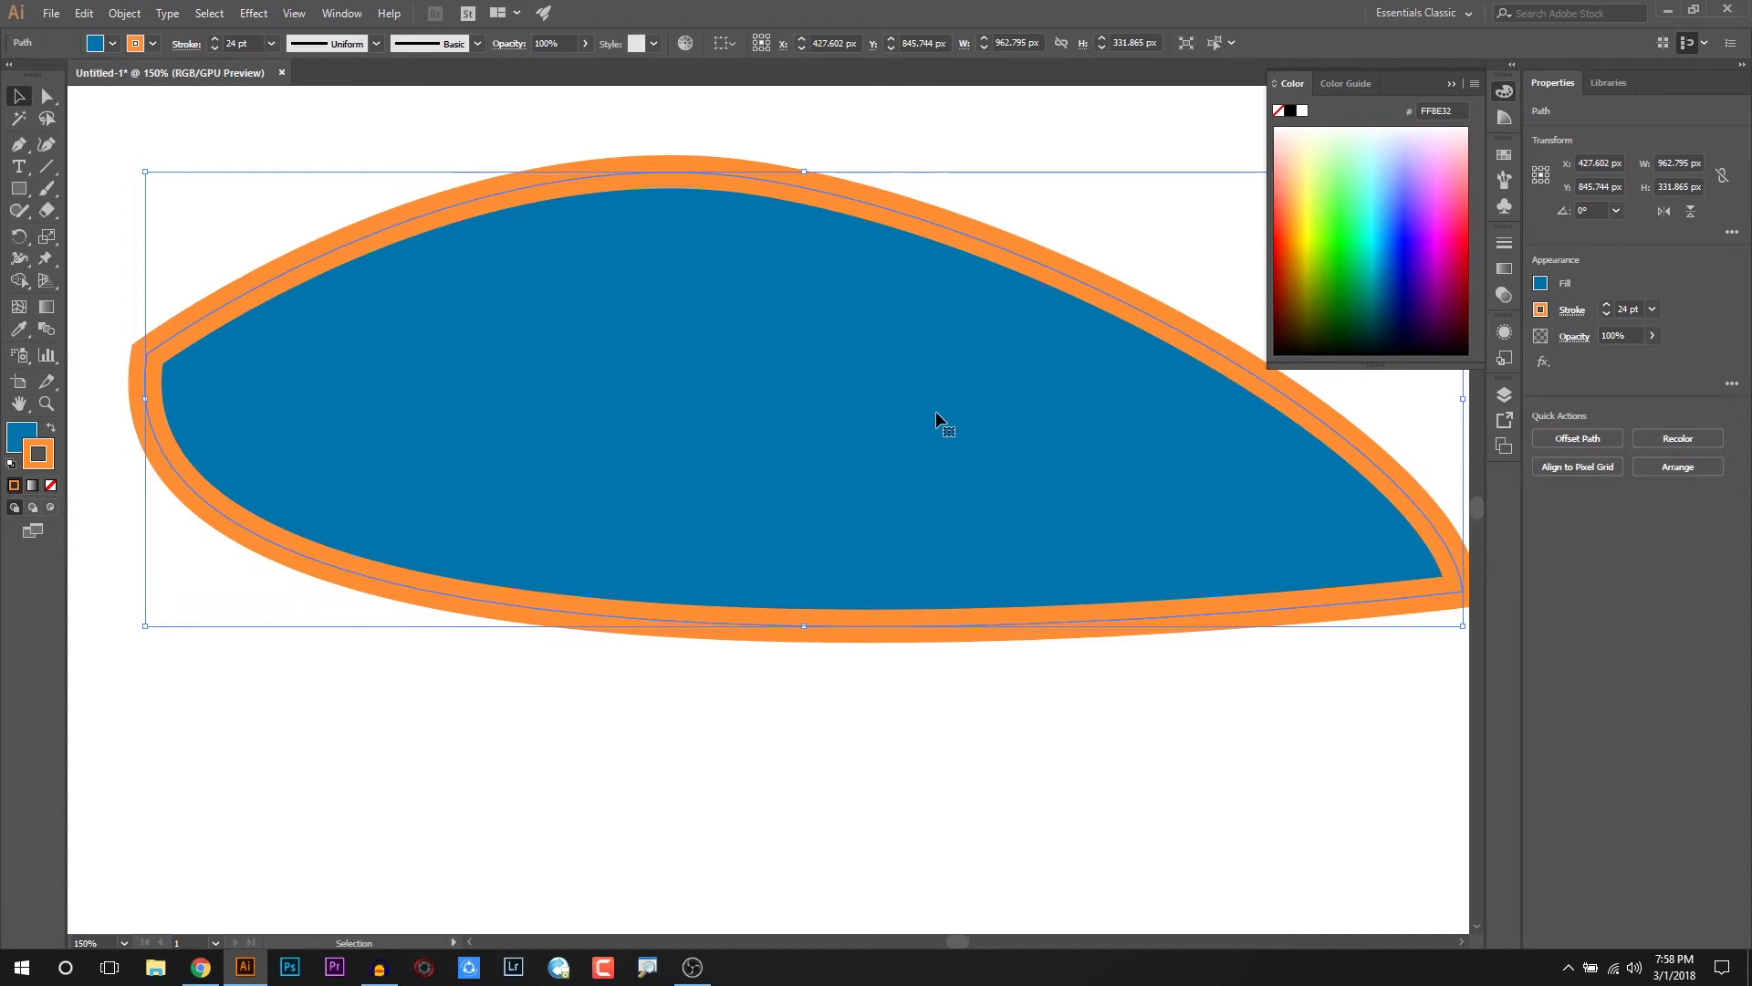
Delete the curved path and draw a 276 px square in the upper-left area of the artboard.
scroll(935, 413, "down", 2)
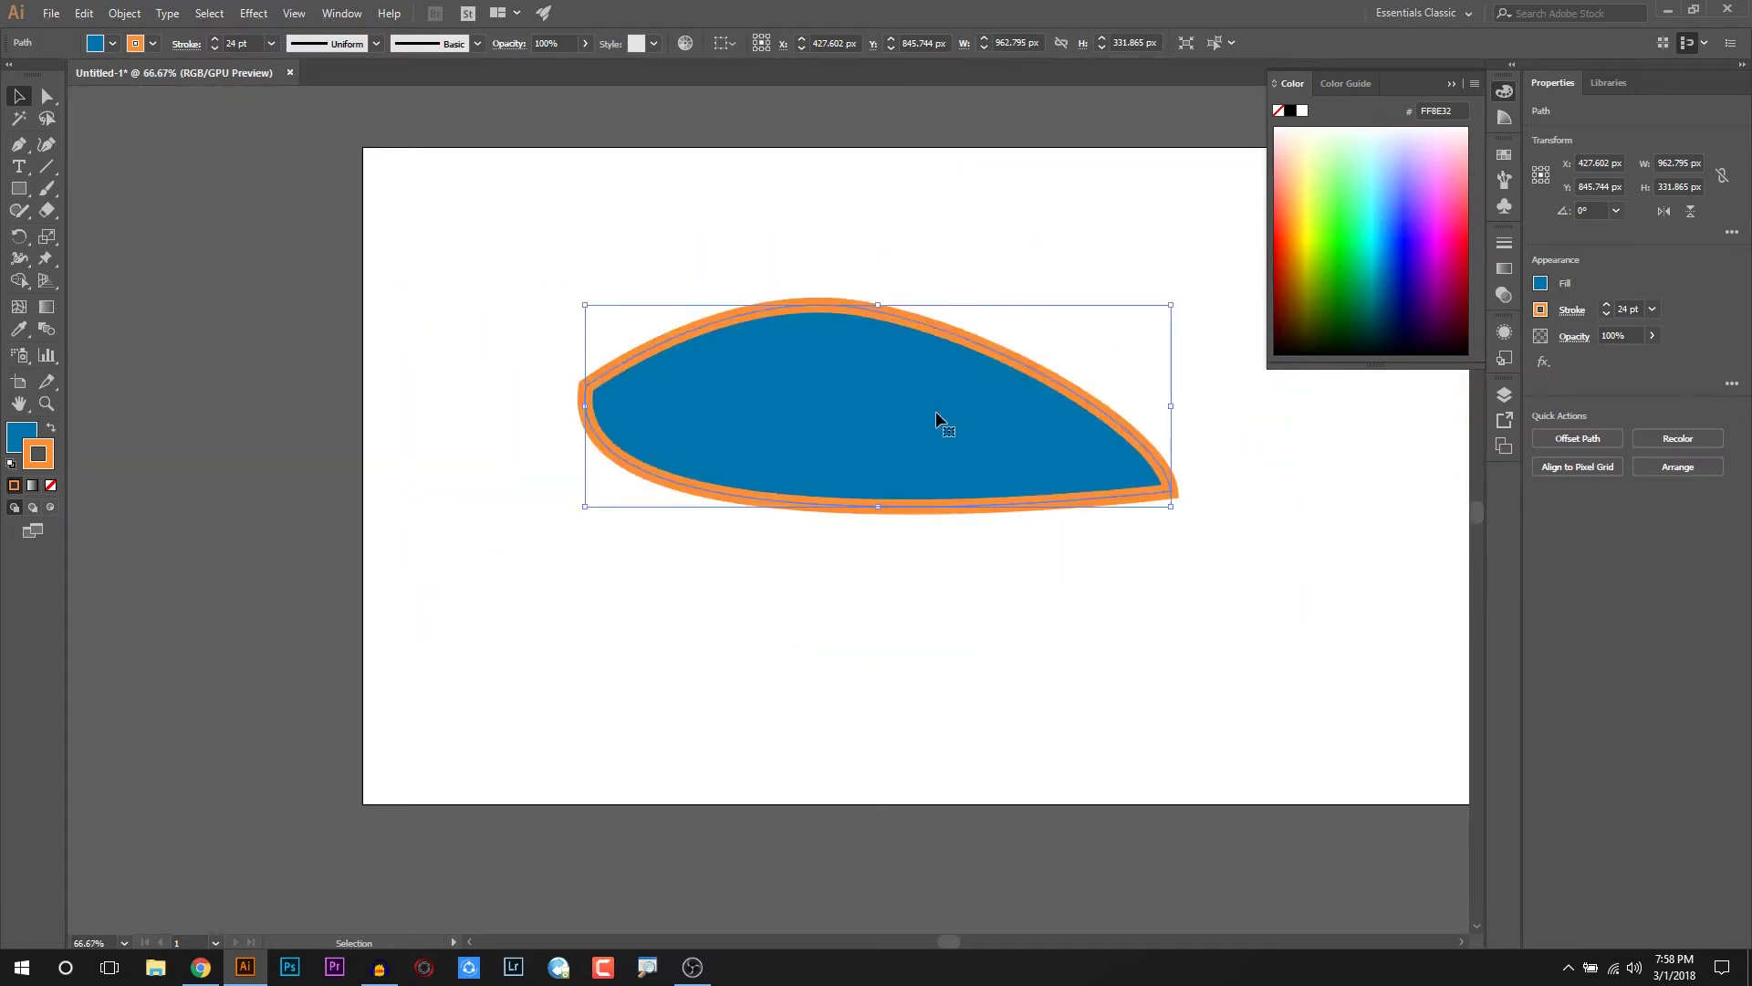
key("Delete")
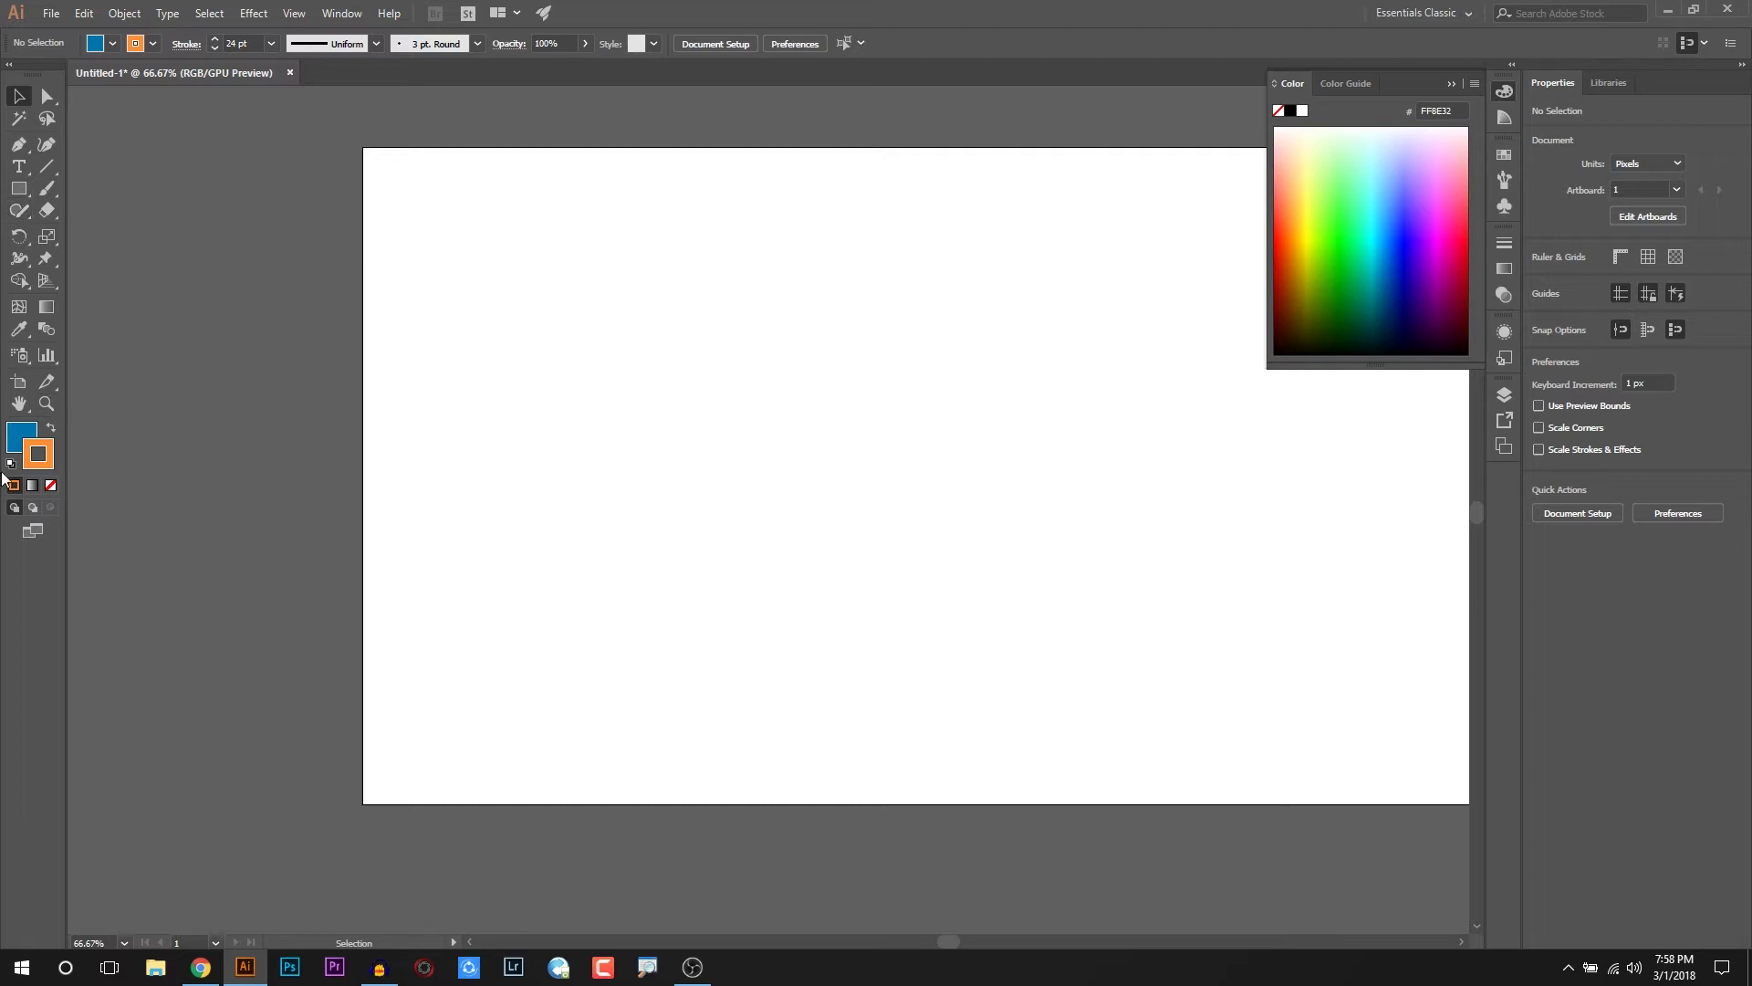
left_click(17, 191)
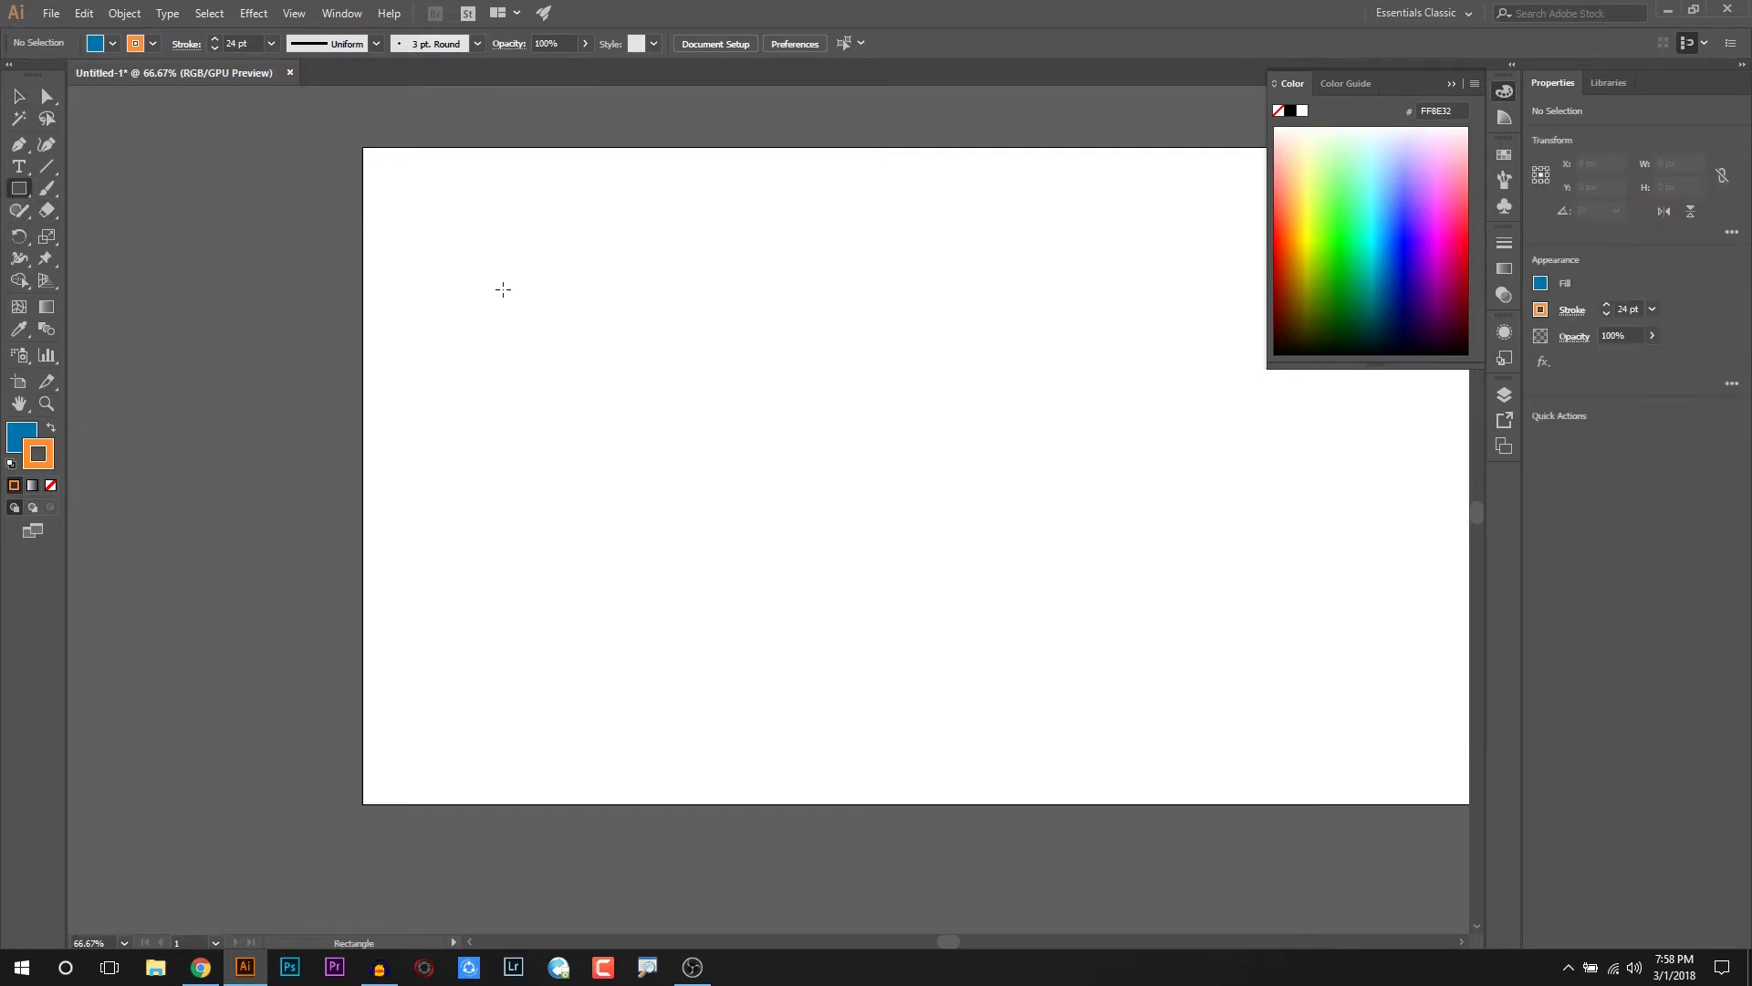
mouse_move(505, 289)
left_mouse_down()
mouse_move(681, 464)
mouse_move(671, 429)
left_mouse_up()
left_click_drag(946, 528, 766, 531)
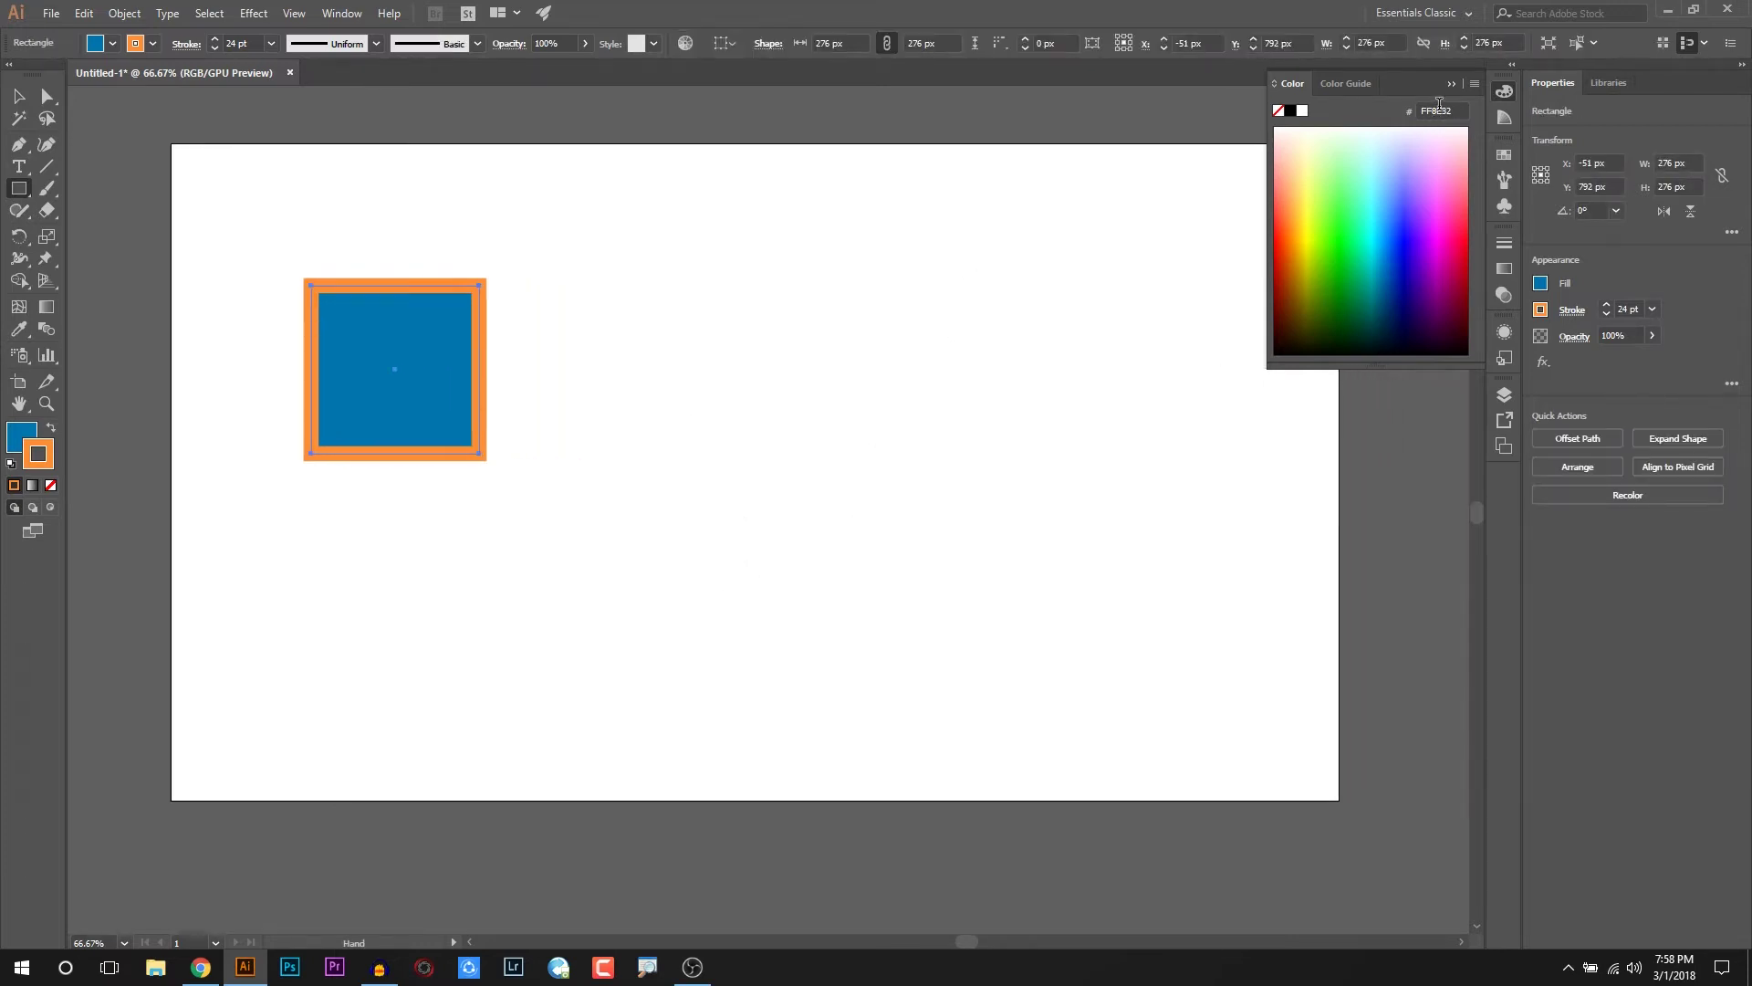
Duplicate the square twice along the same row, with the copies centred at about X 346 px and X 730 px.
left_click(17, 93)
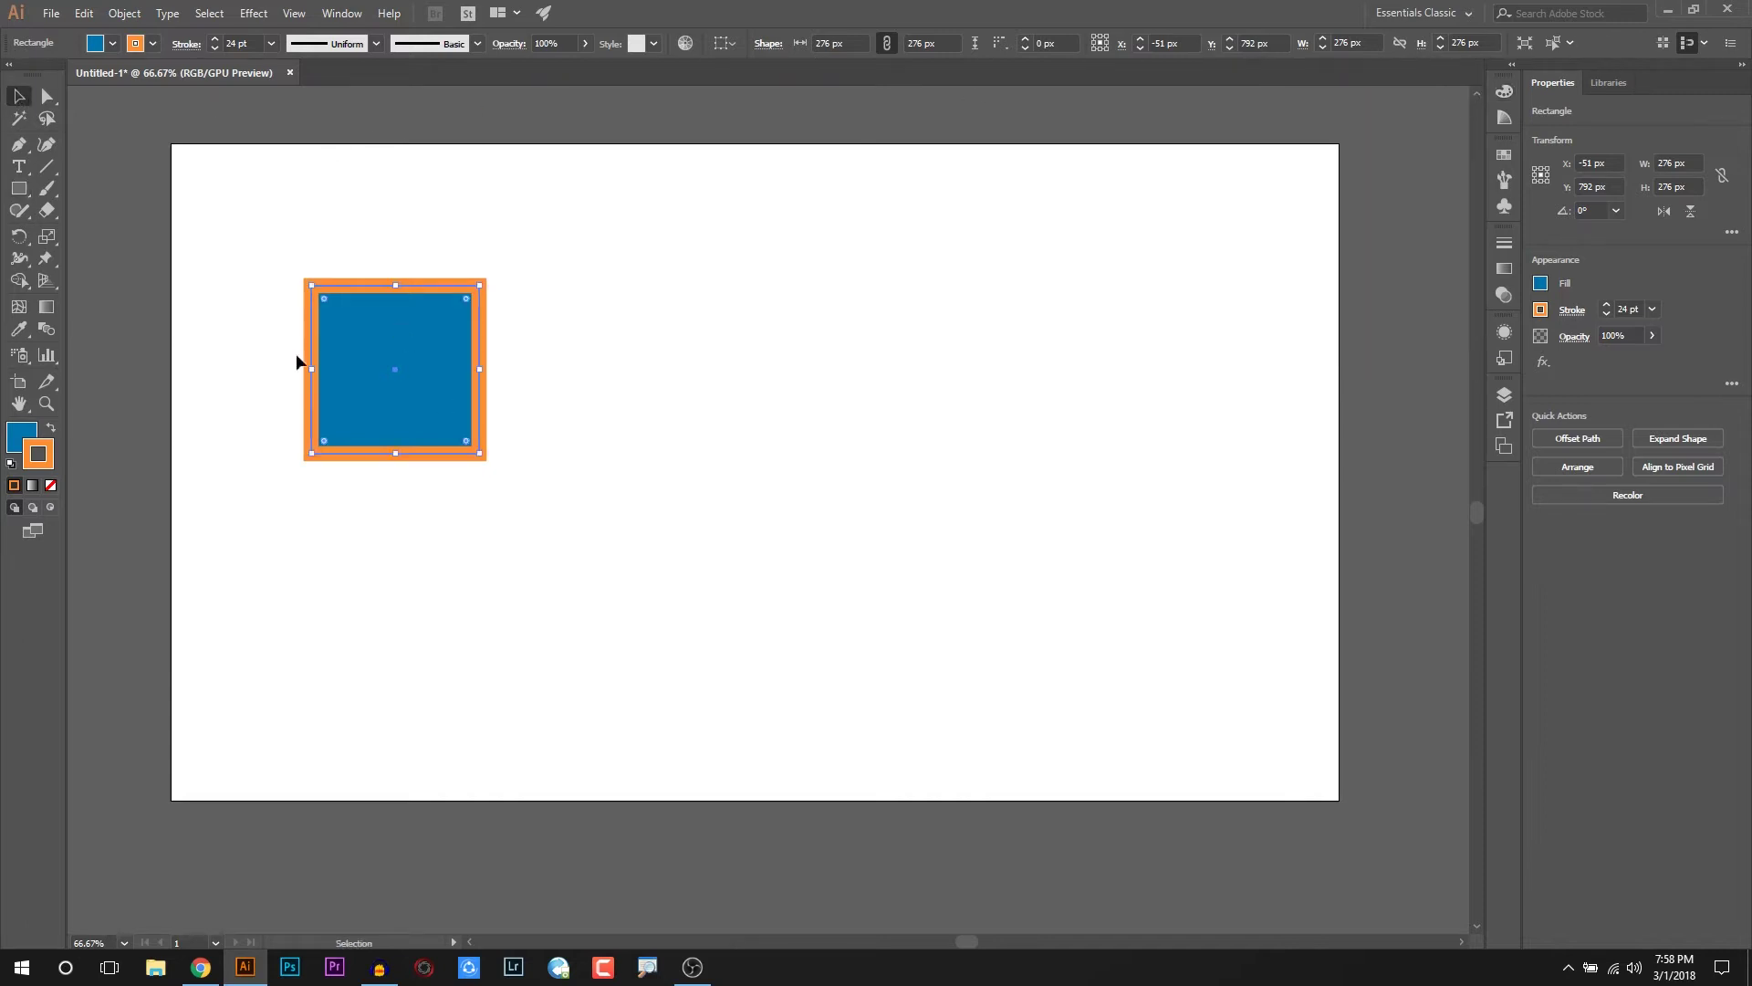
left_click_drag(384, 356, 593, 359)
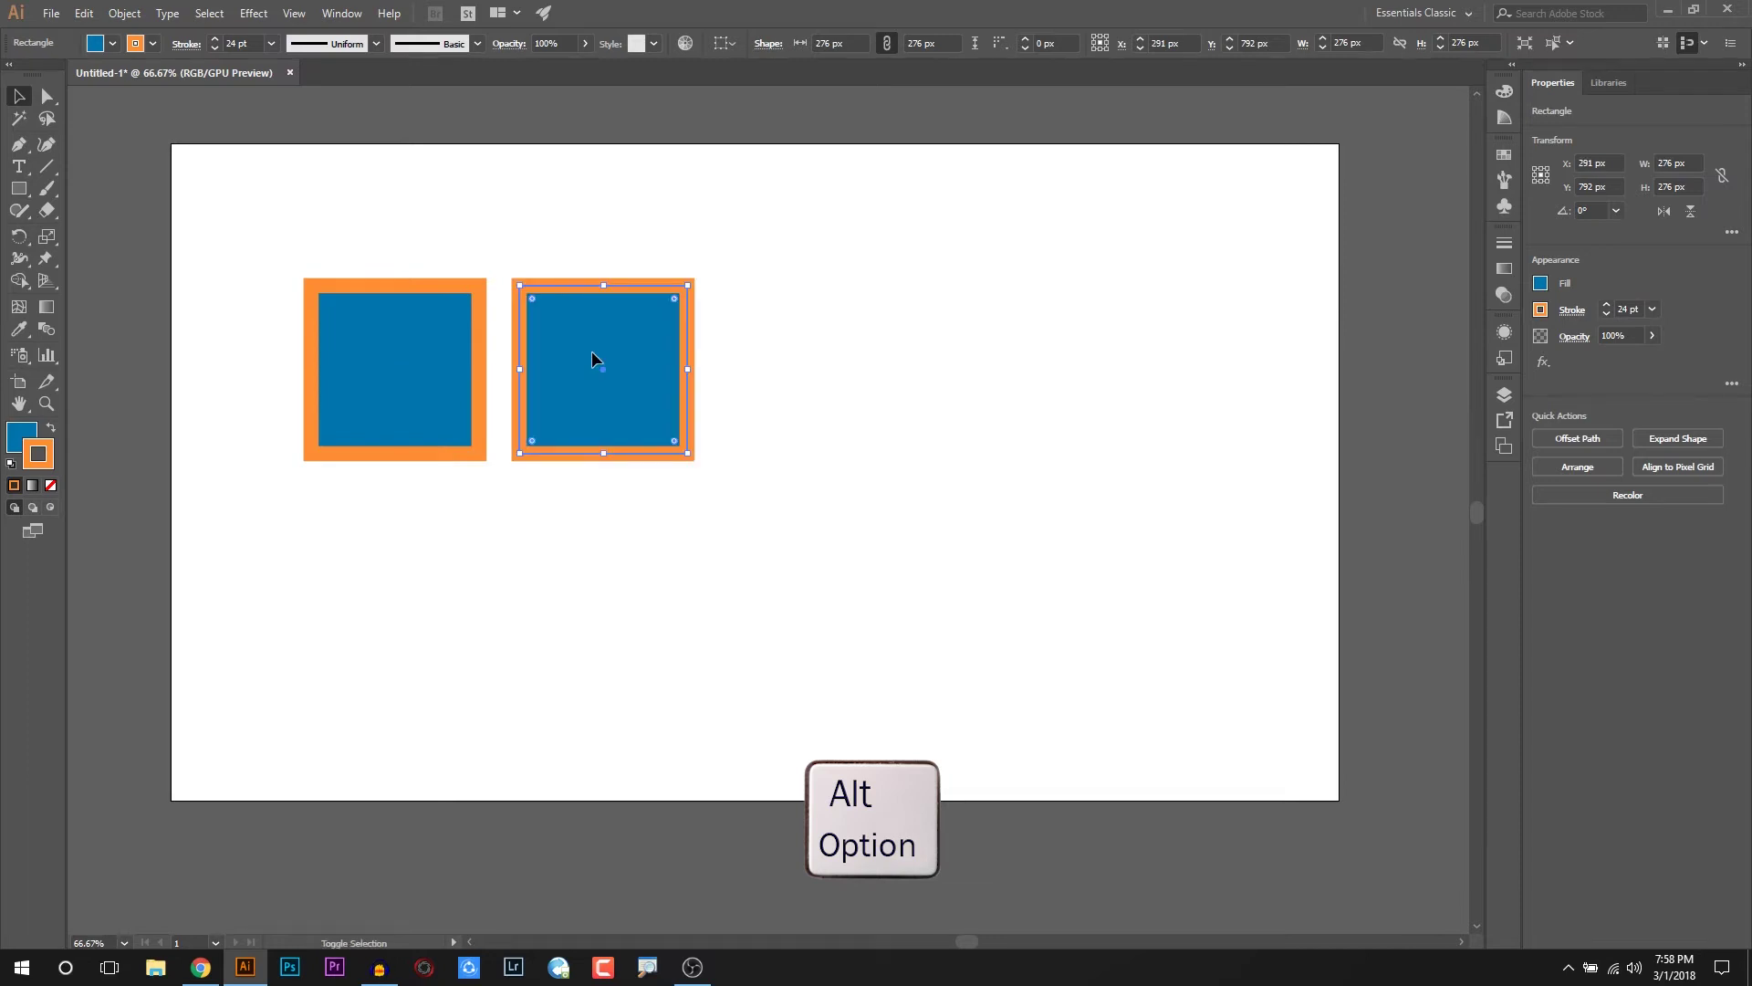
left_click(903, 367)
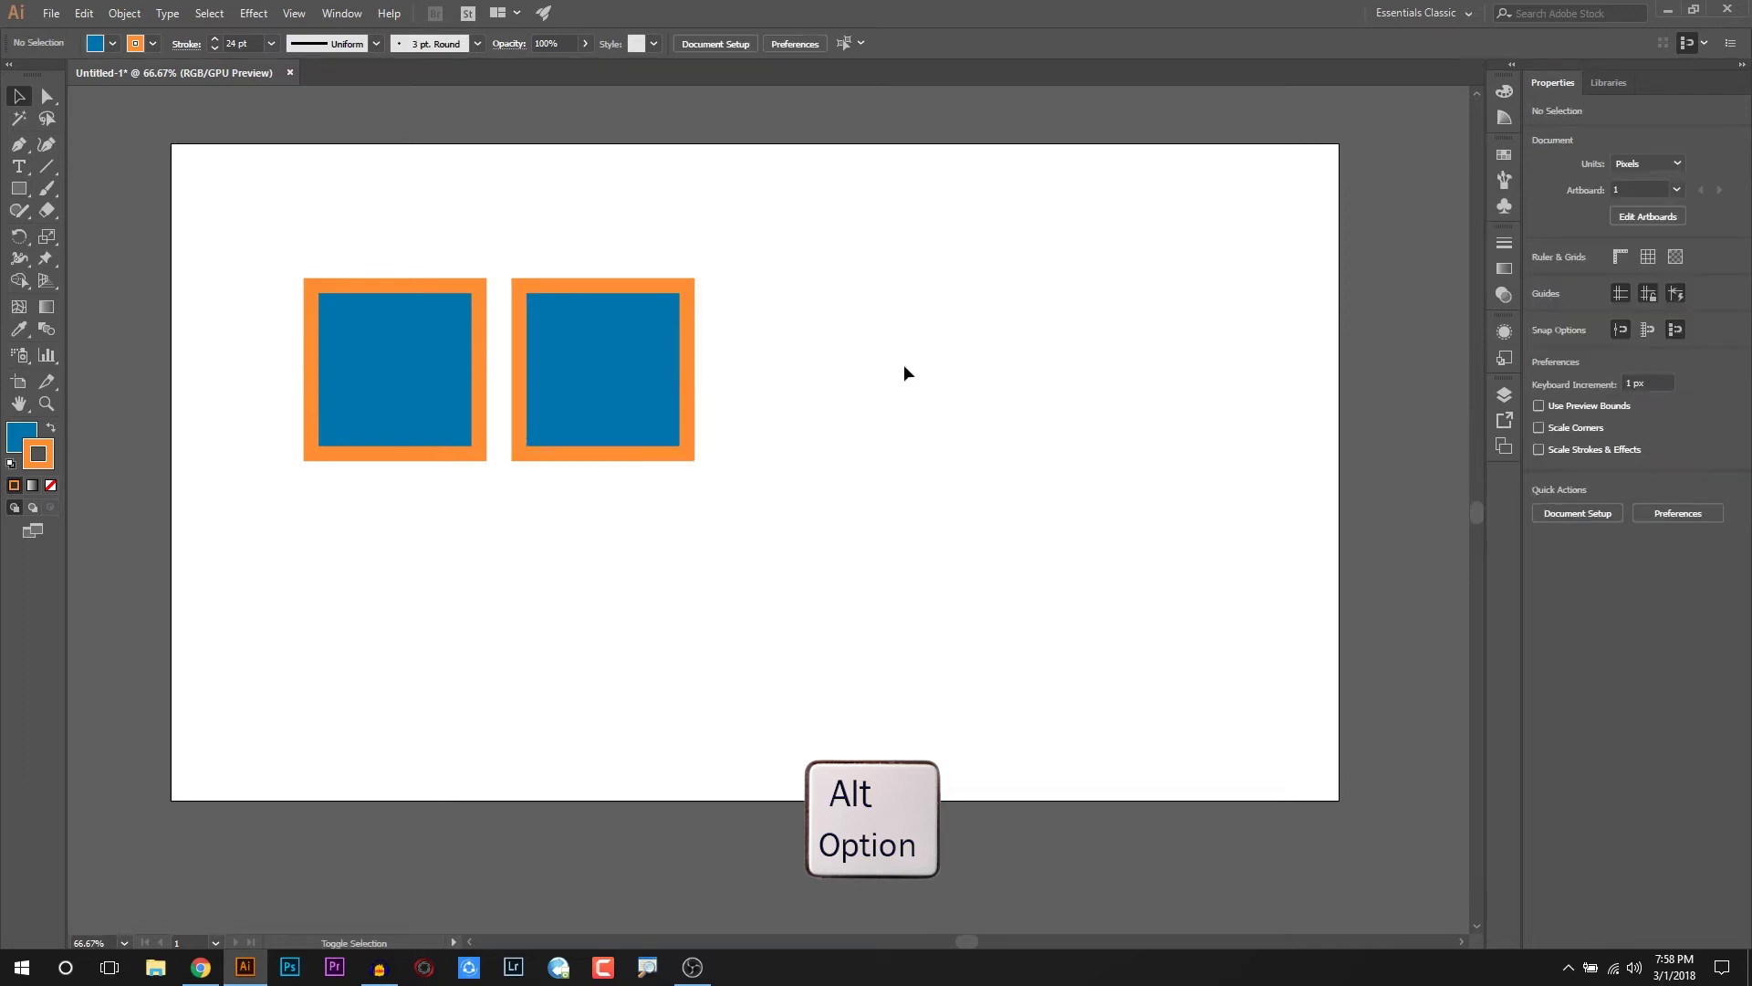
left_click(636, 375)
left_click_drag(599, 360, 644, 379)
left_click(741, 599)
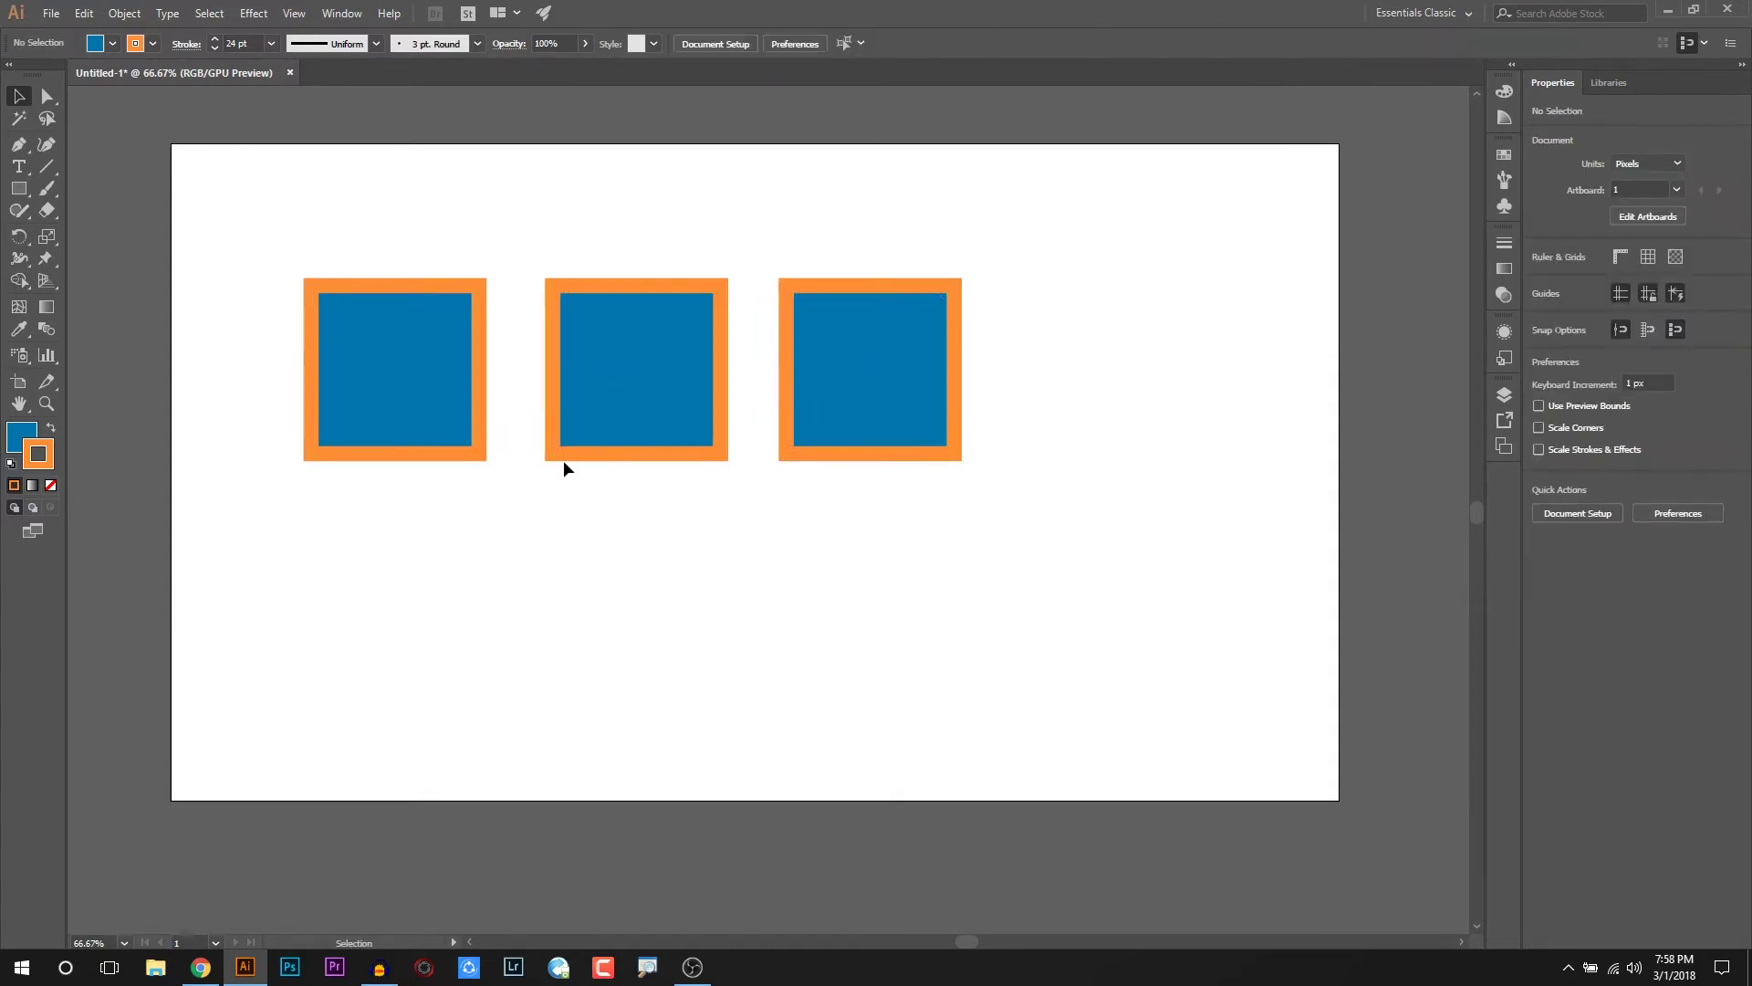
Select each of the three squares in turn and show the full Stroke settings.
left_click(395, 363)
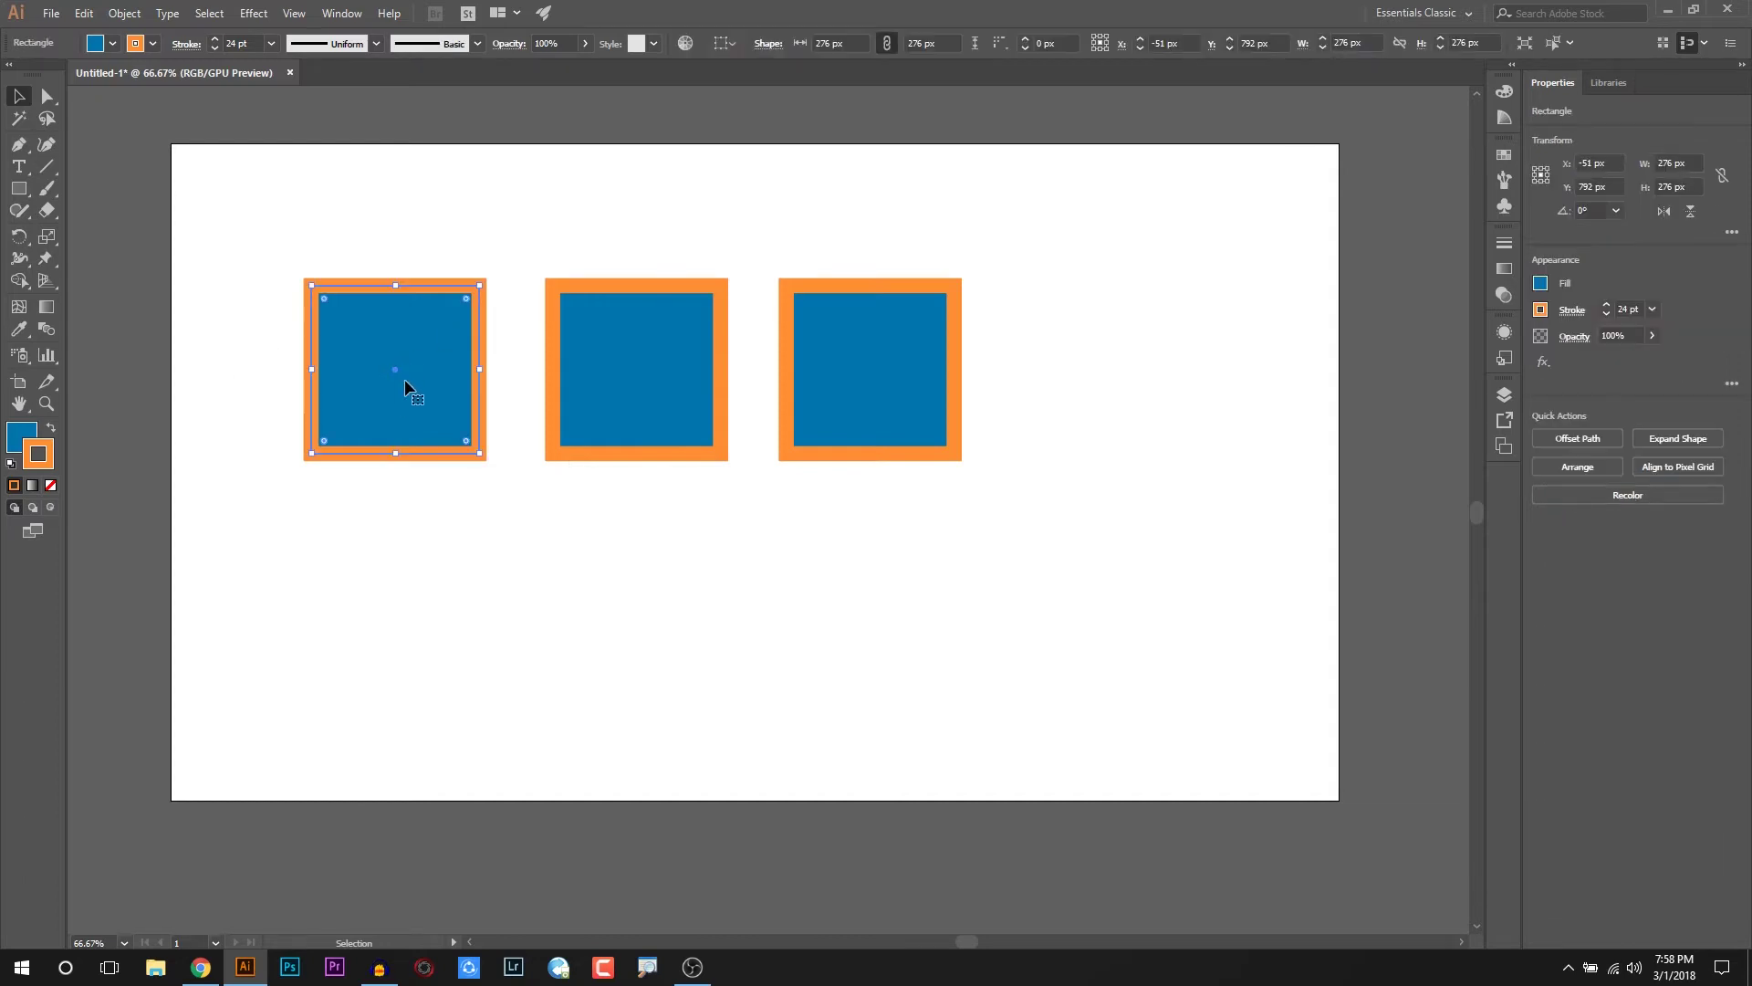
left_click(590, 371)
left_click(875, 383)
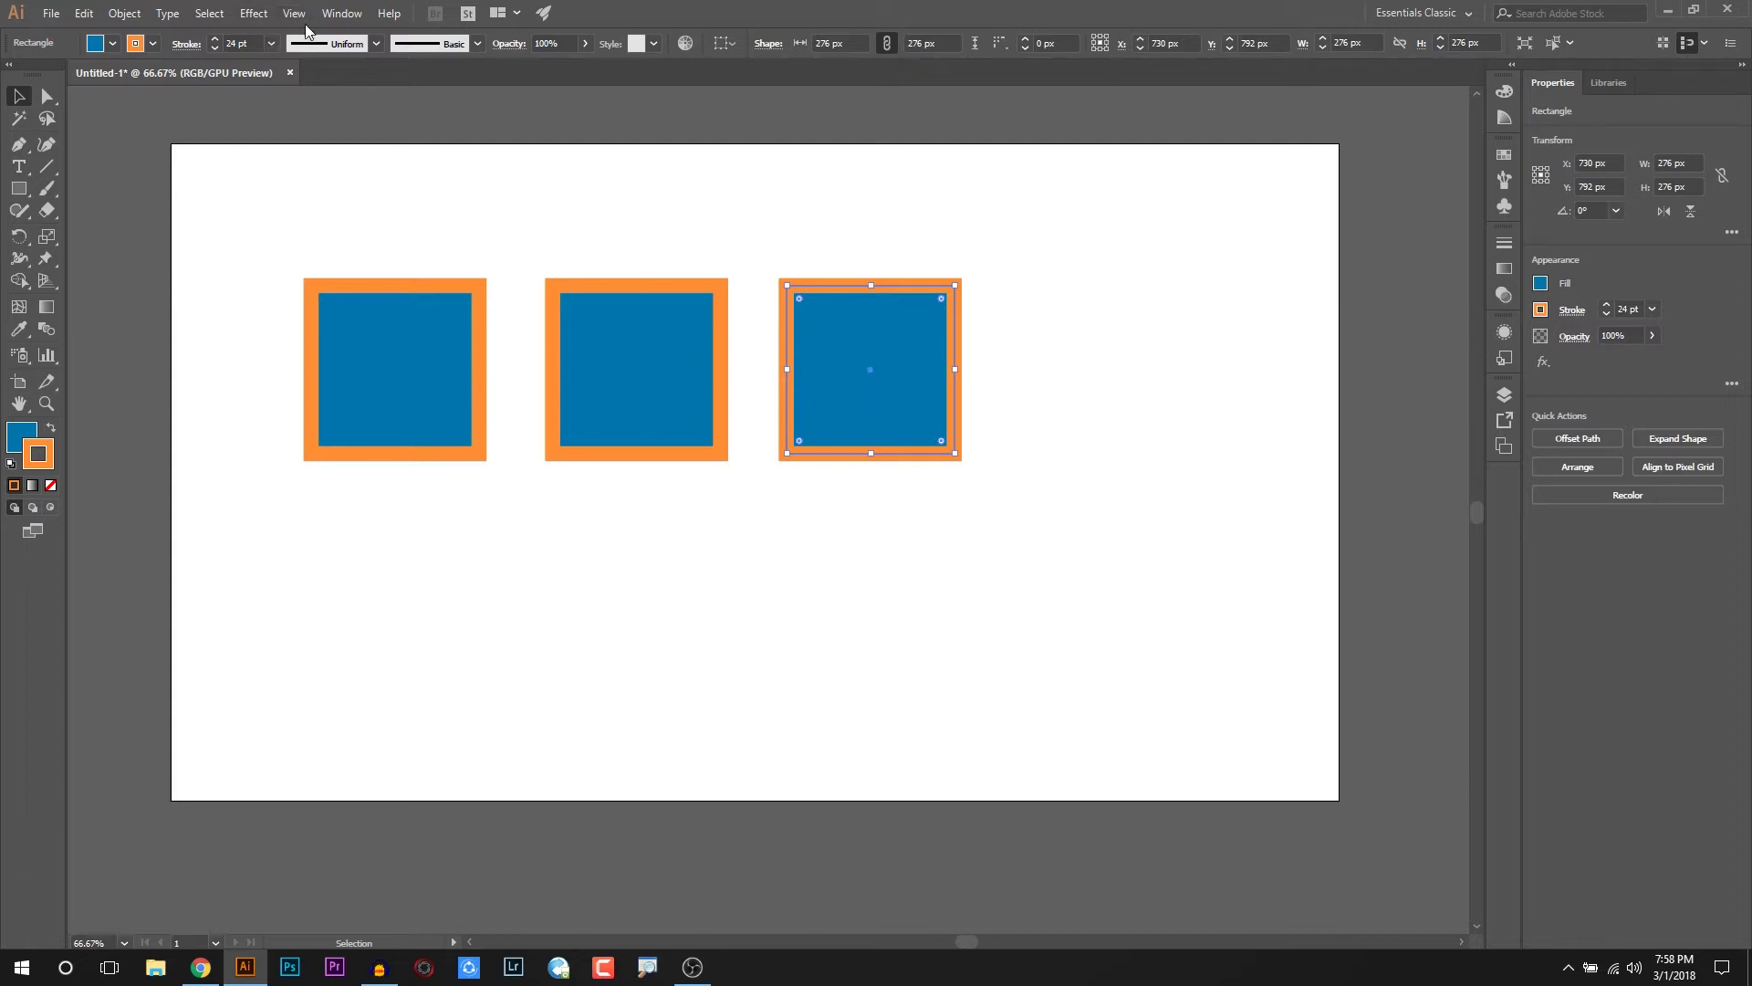
left_click(344, 18)
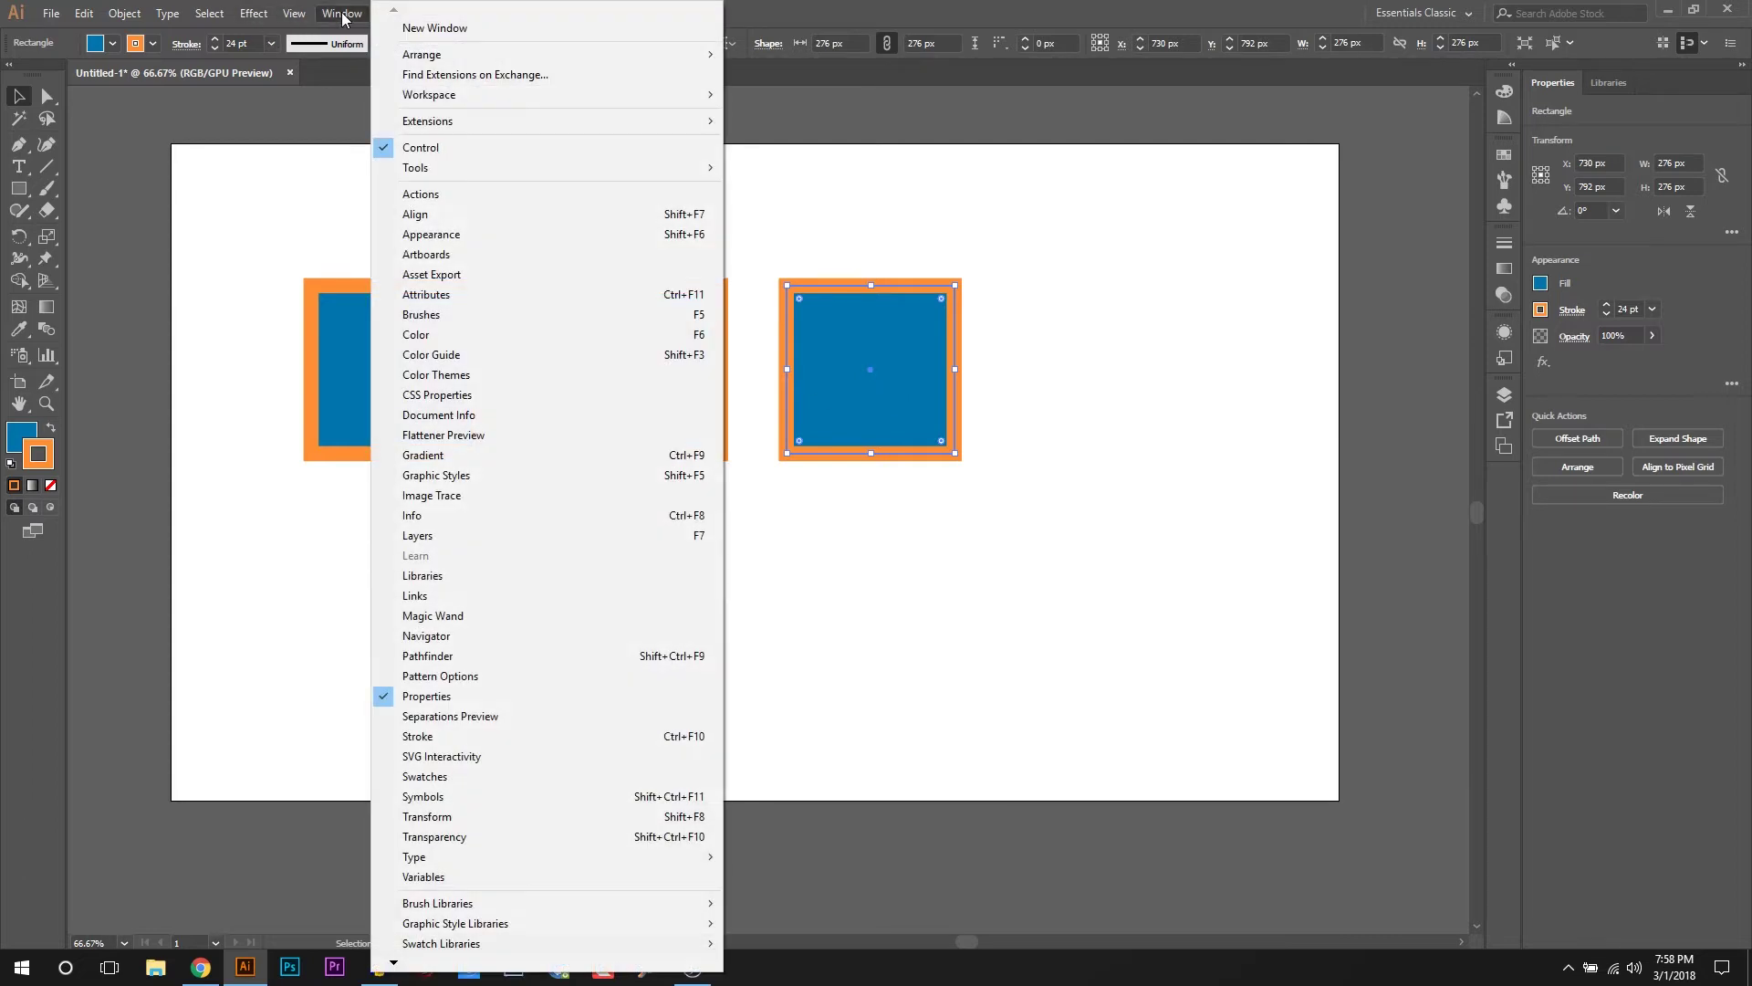
left_click(453, 738)
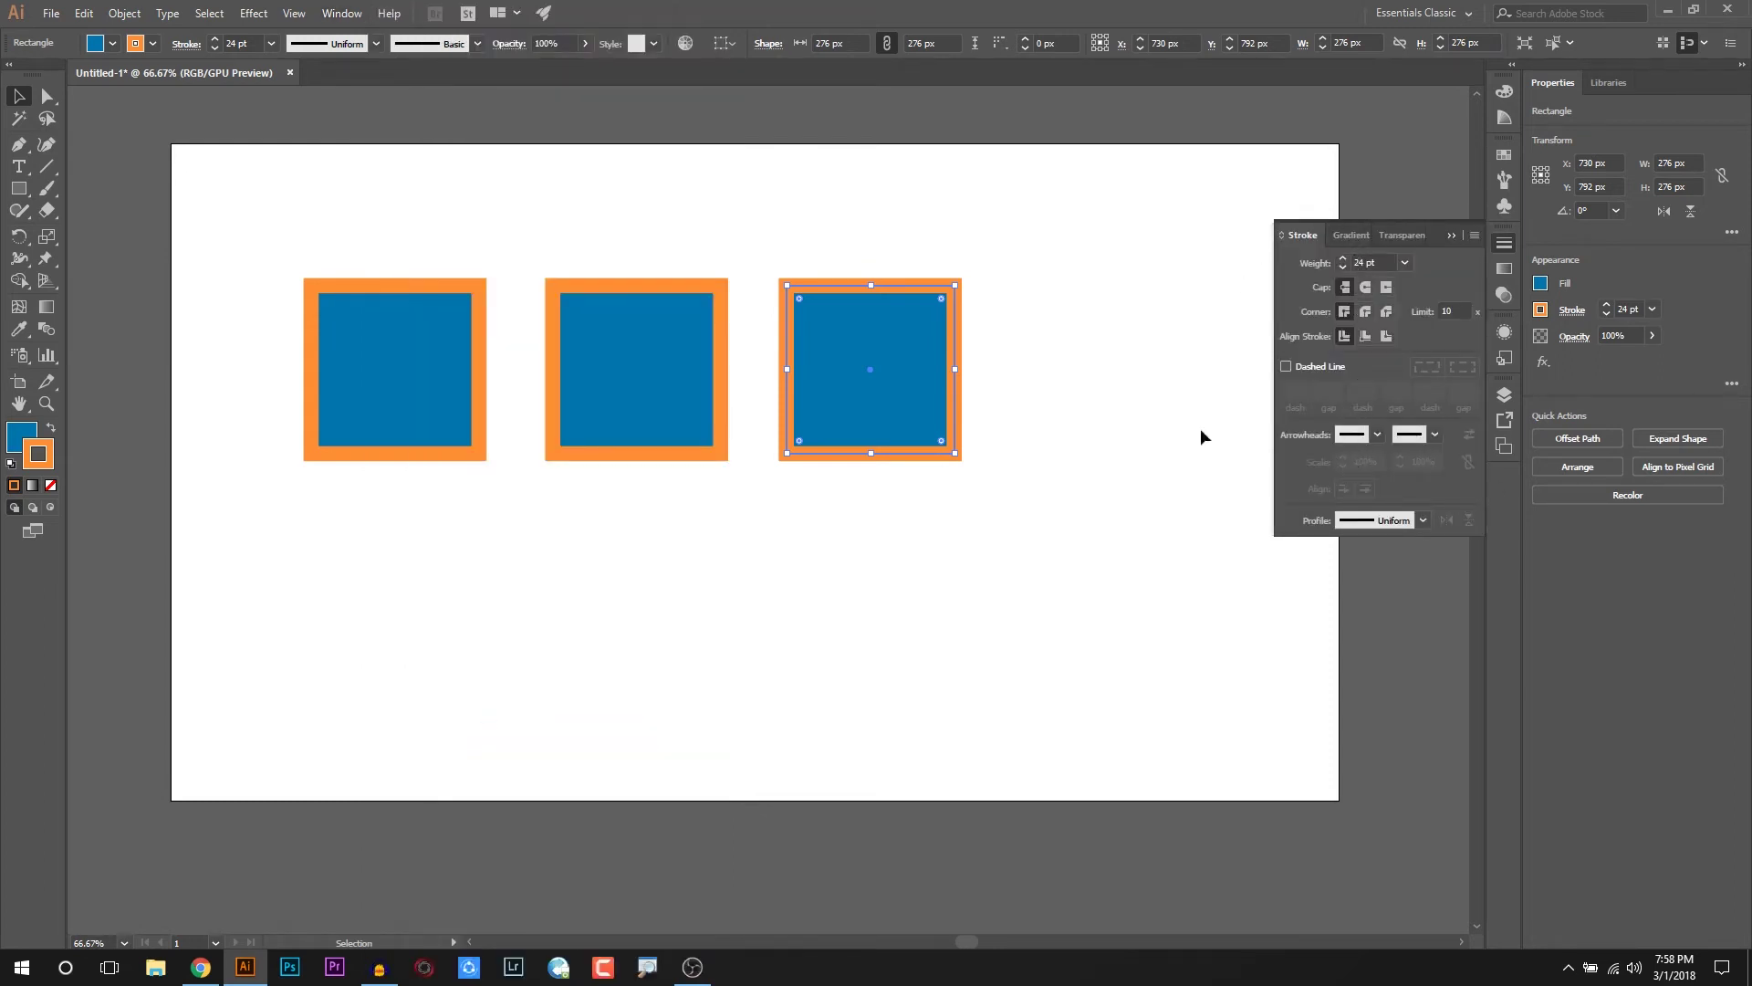
Align the middle square's stroke to the inside and the third square's stroke to the outside.
left_click(460, 527)
left_click(352, 385)
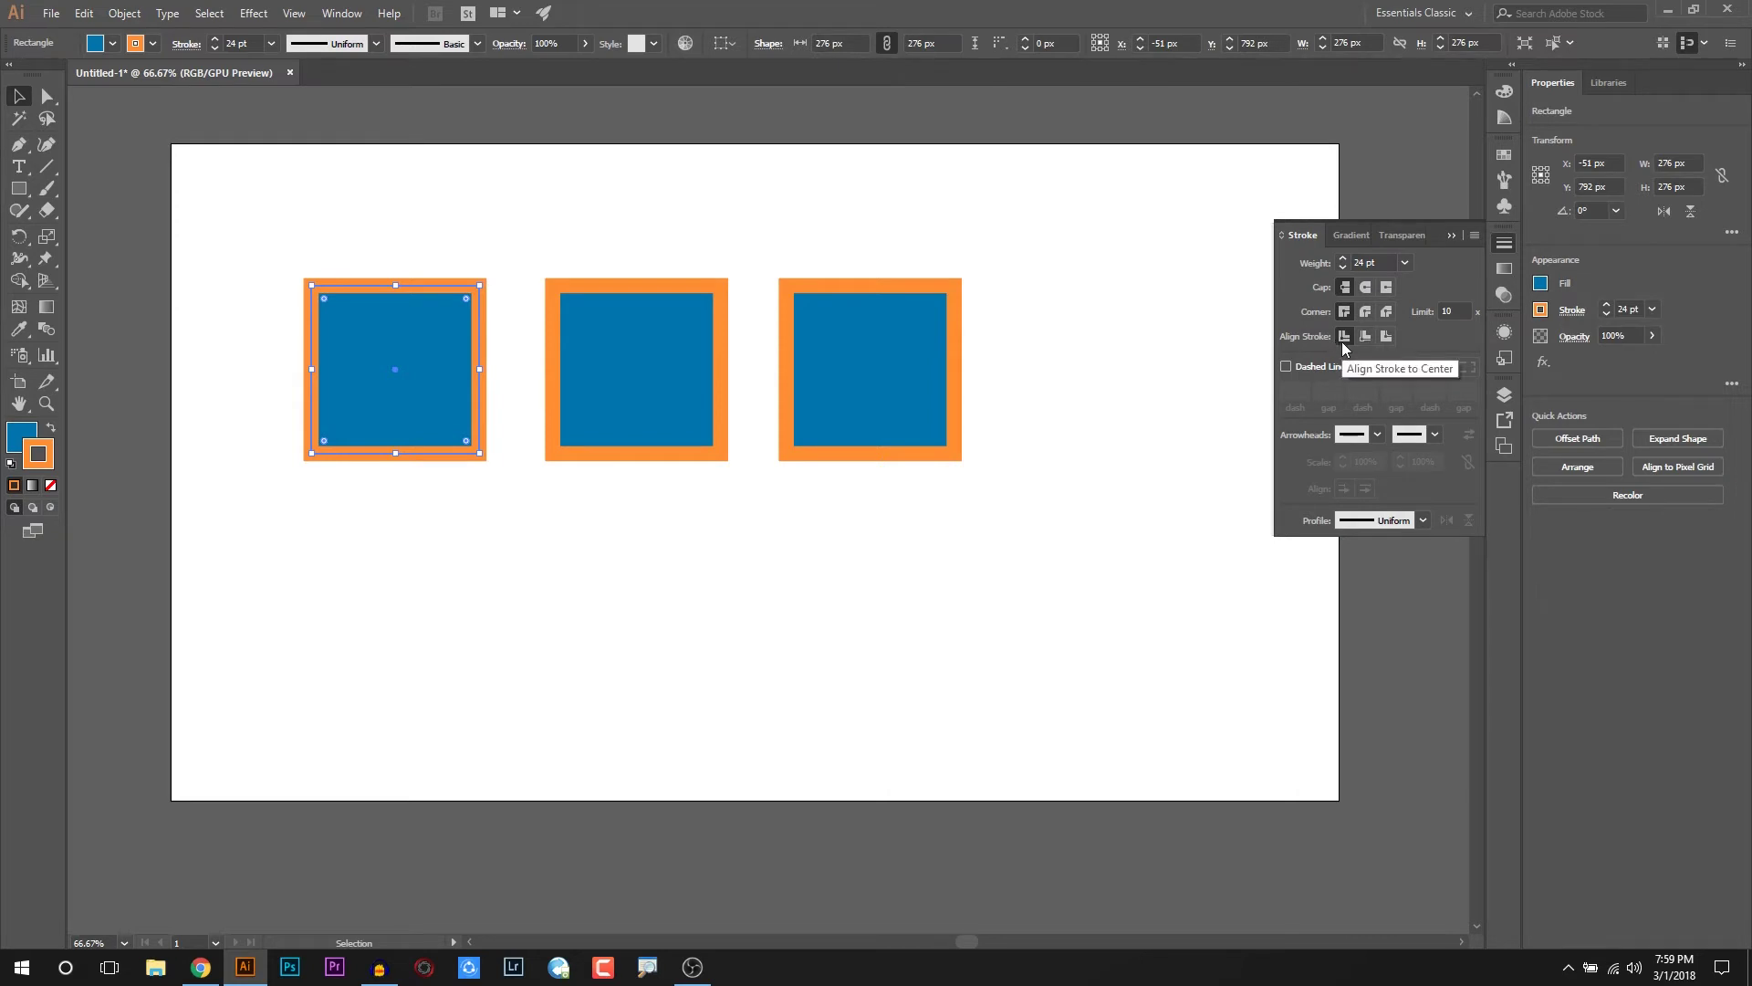
left_click(597, 327)
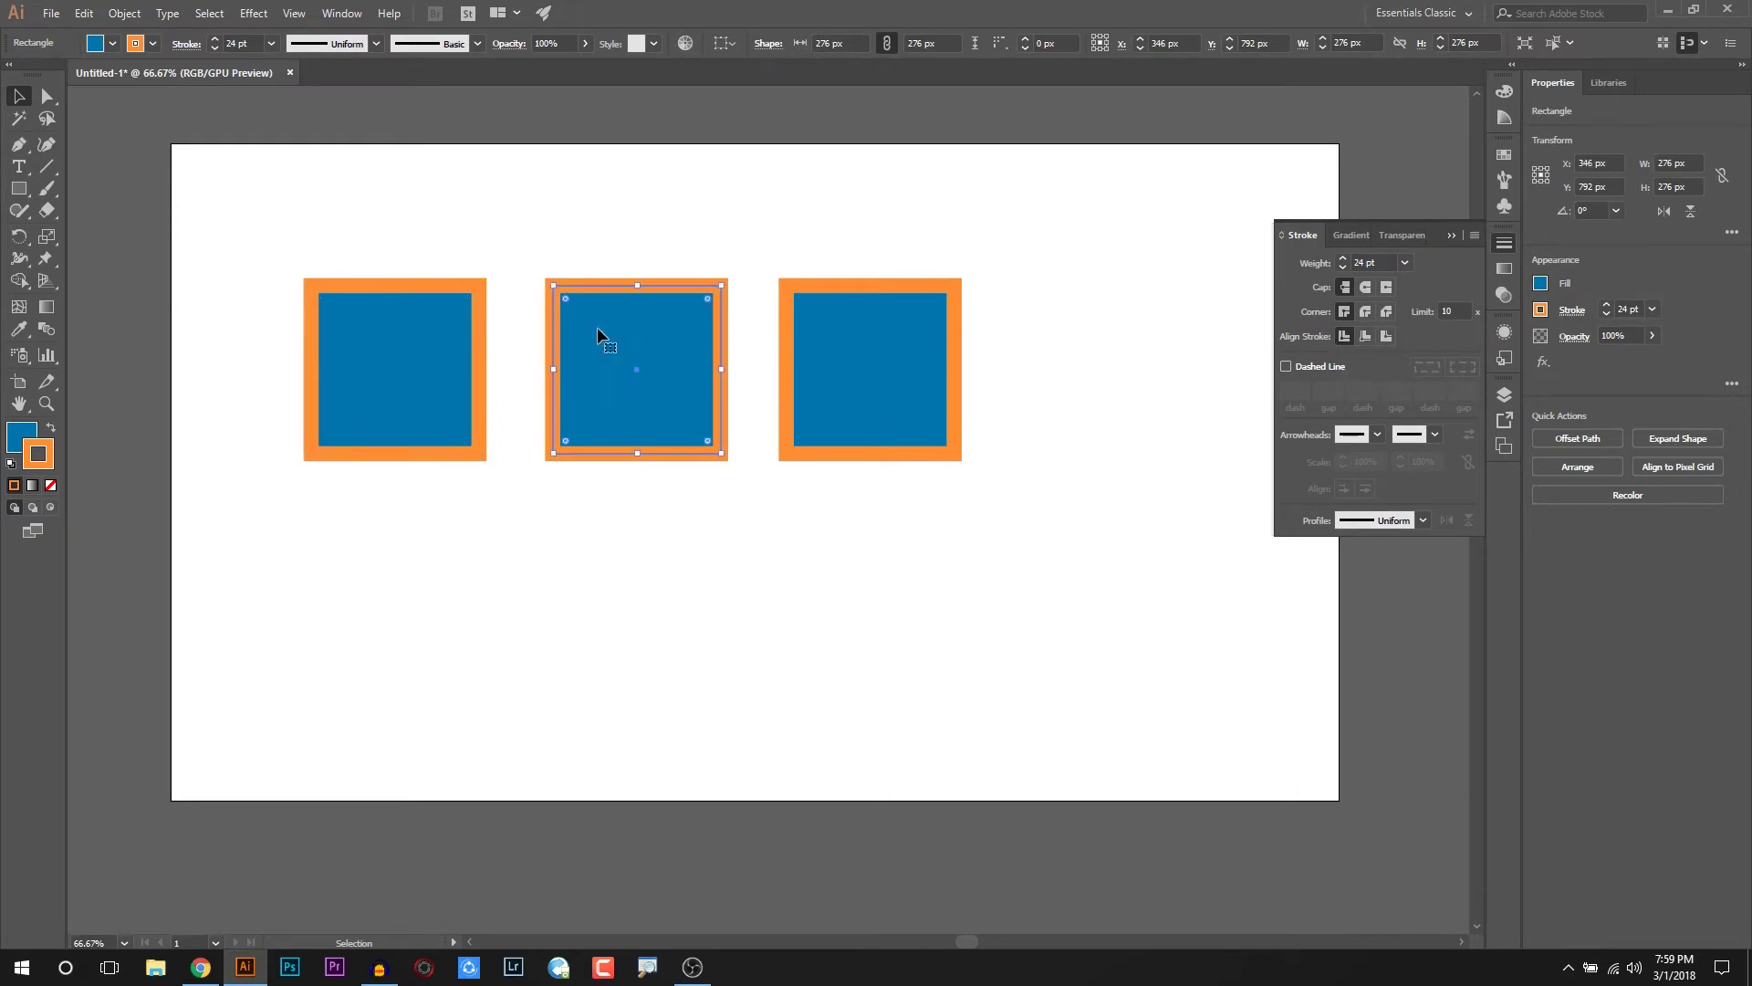
left_click(1360, 341)
left_click(889, 380)
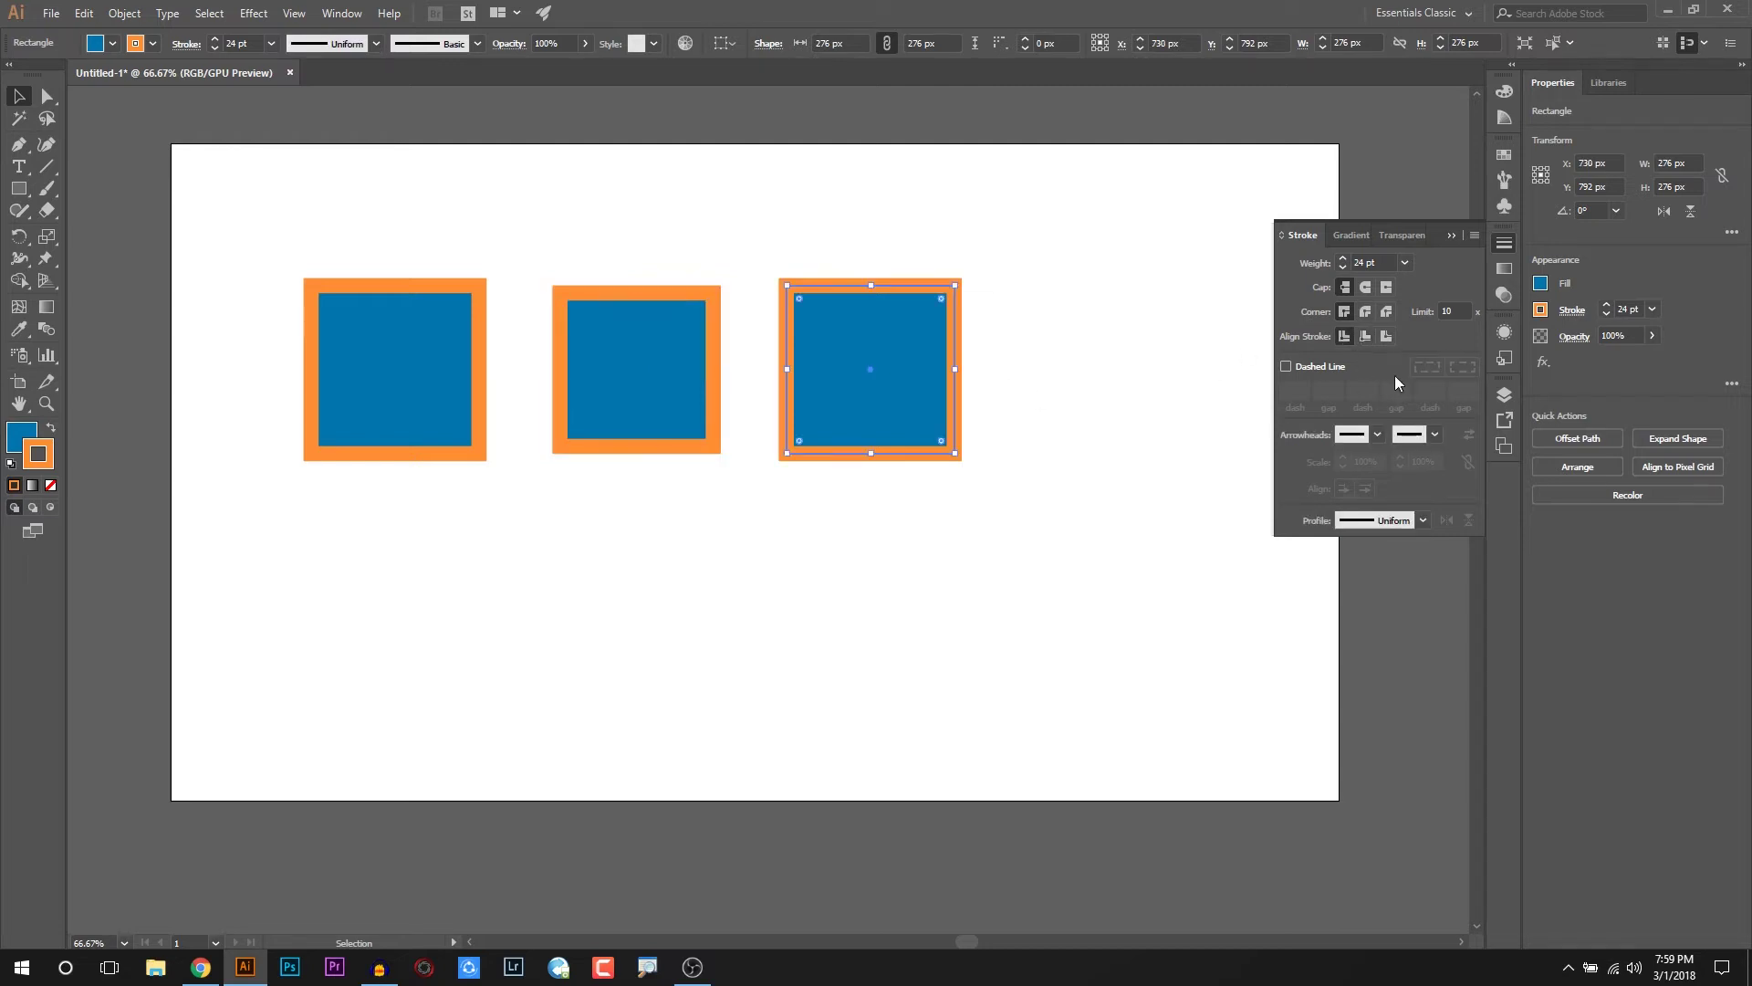
left_click(1385, 337)
left_click(964, 513)
Set the stroke weight of all three squares to 46 pt at once.
left_click_drag(1049, 518, 292, 246)
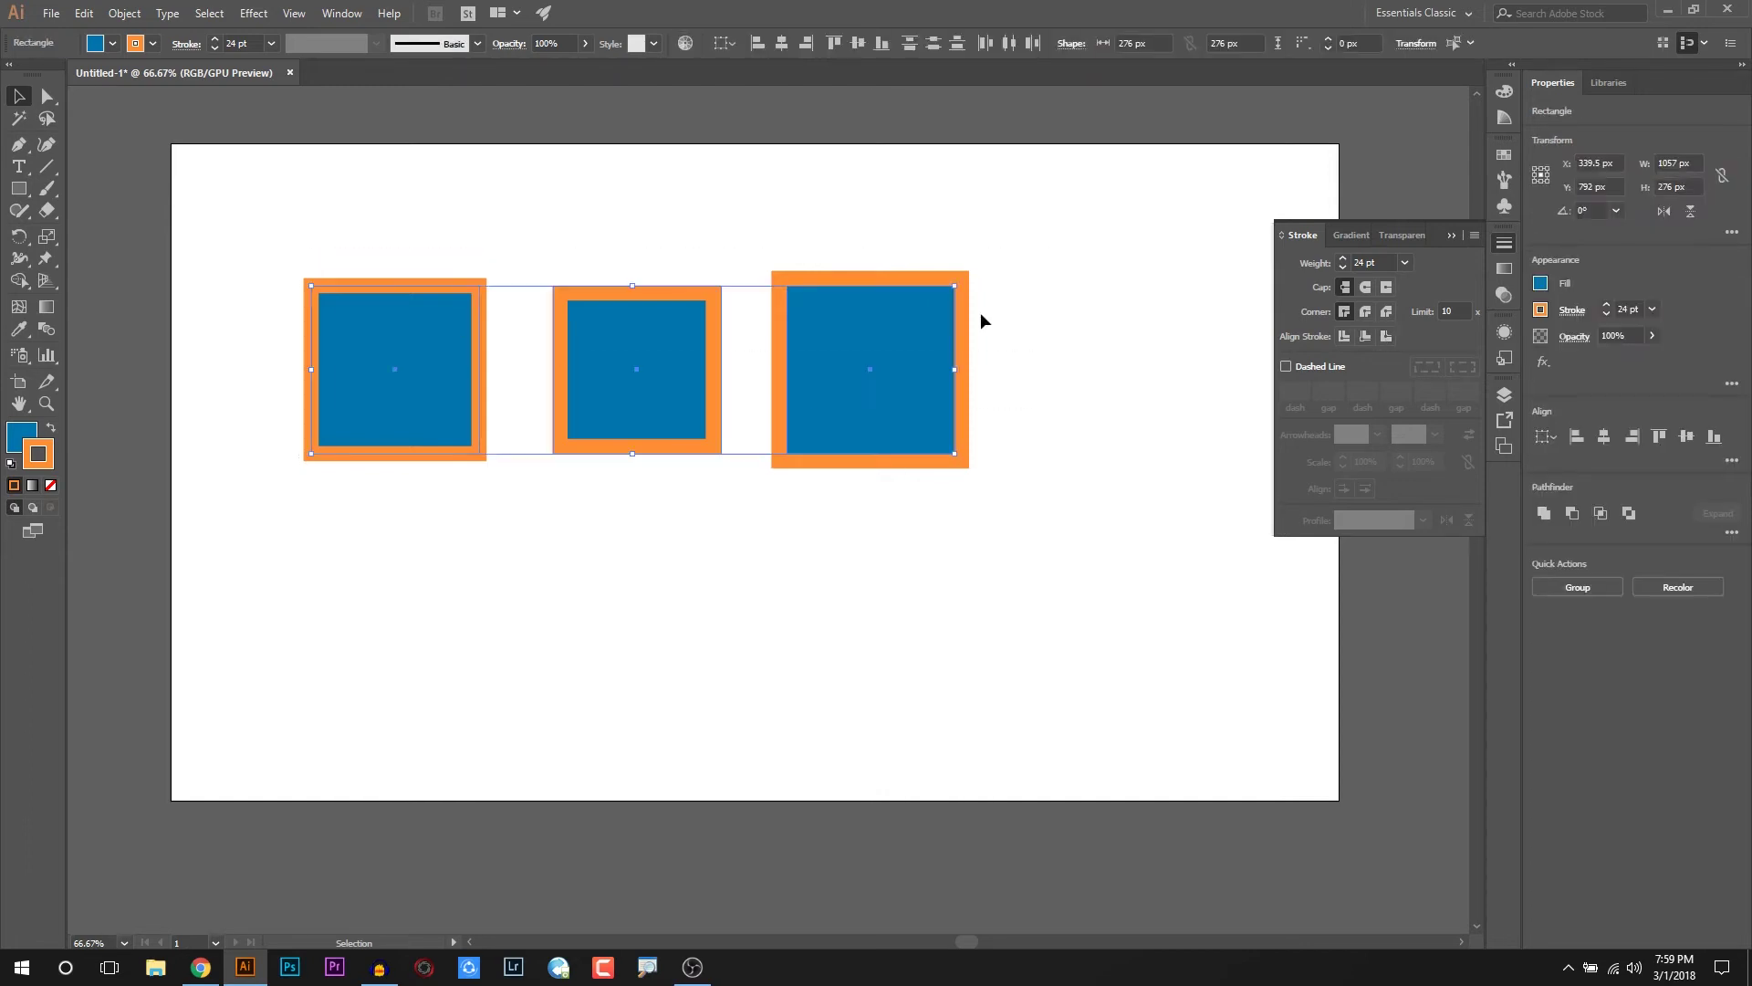
left_click(1341, 262)
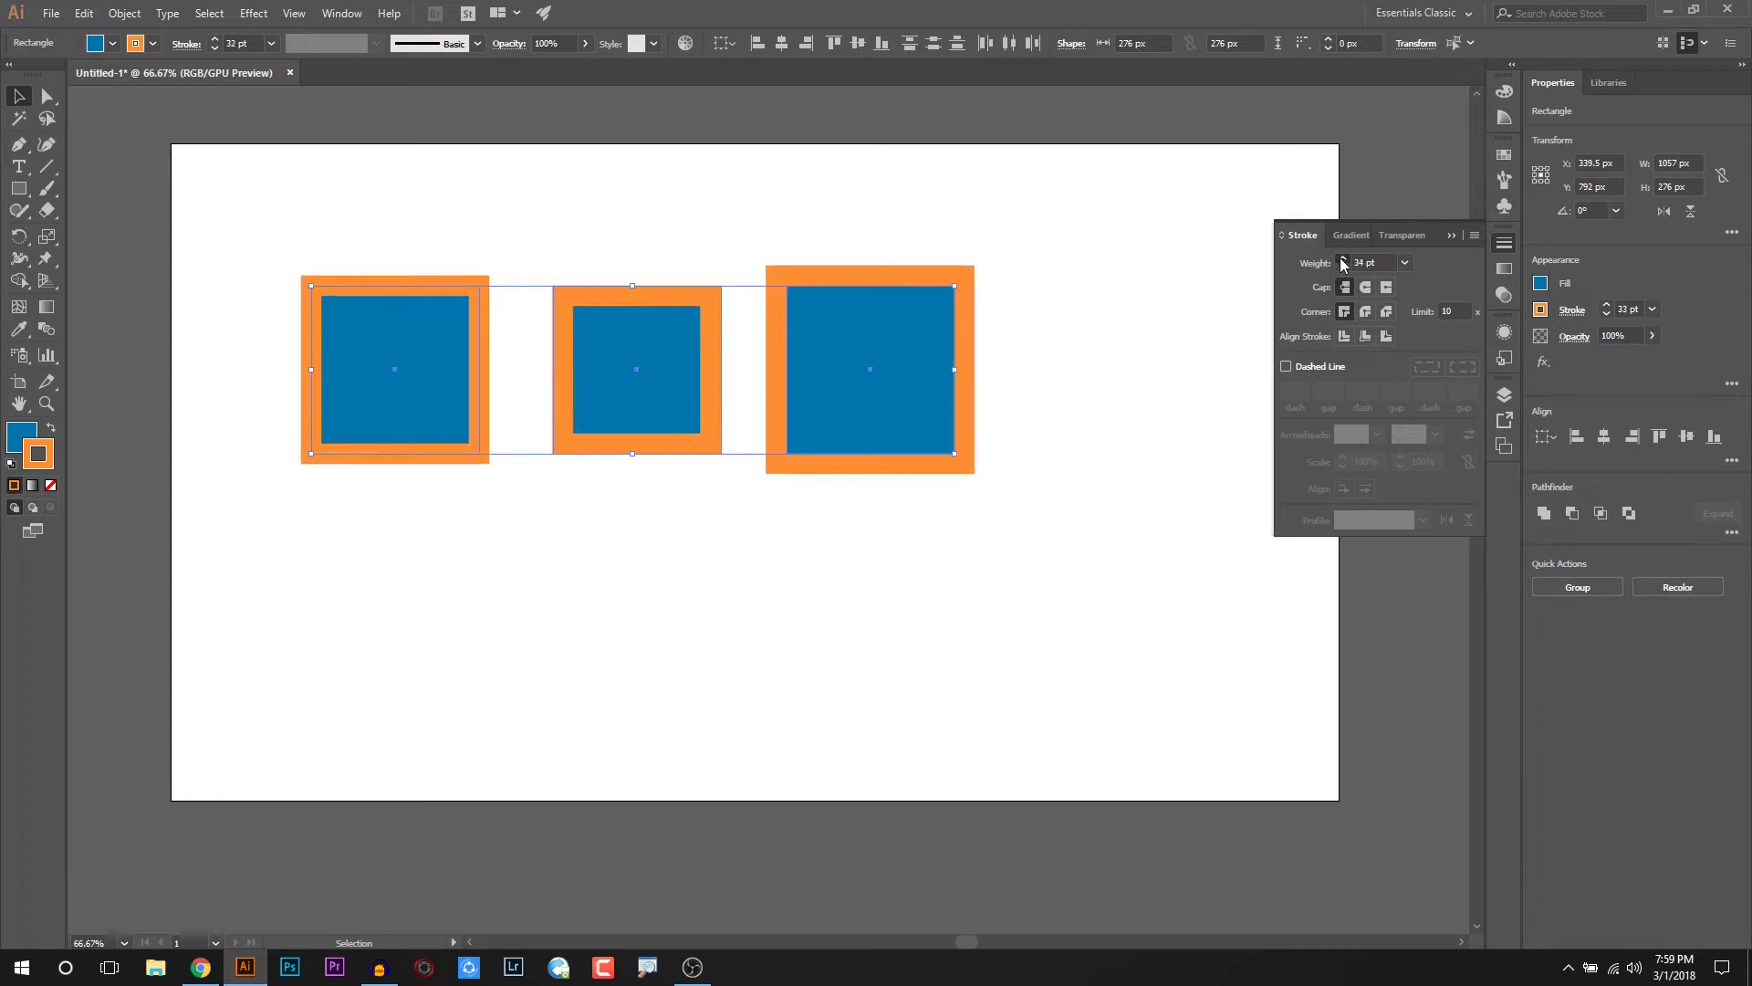
left_click(968, 532)
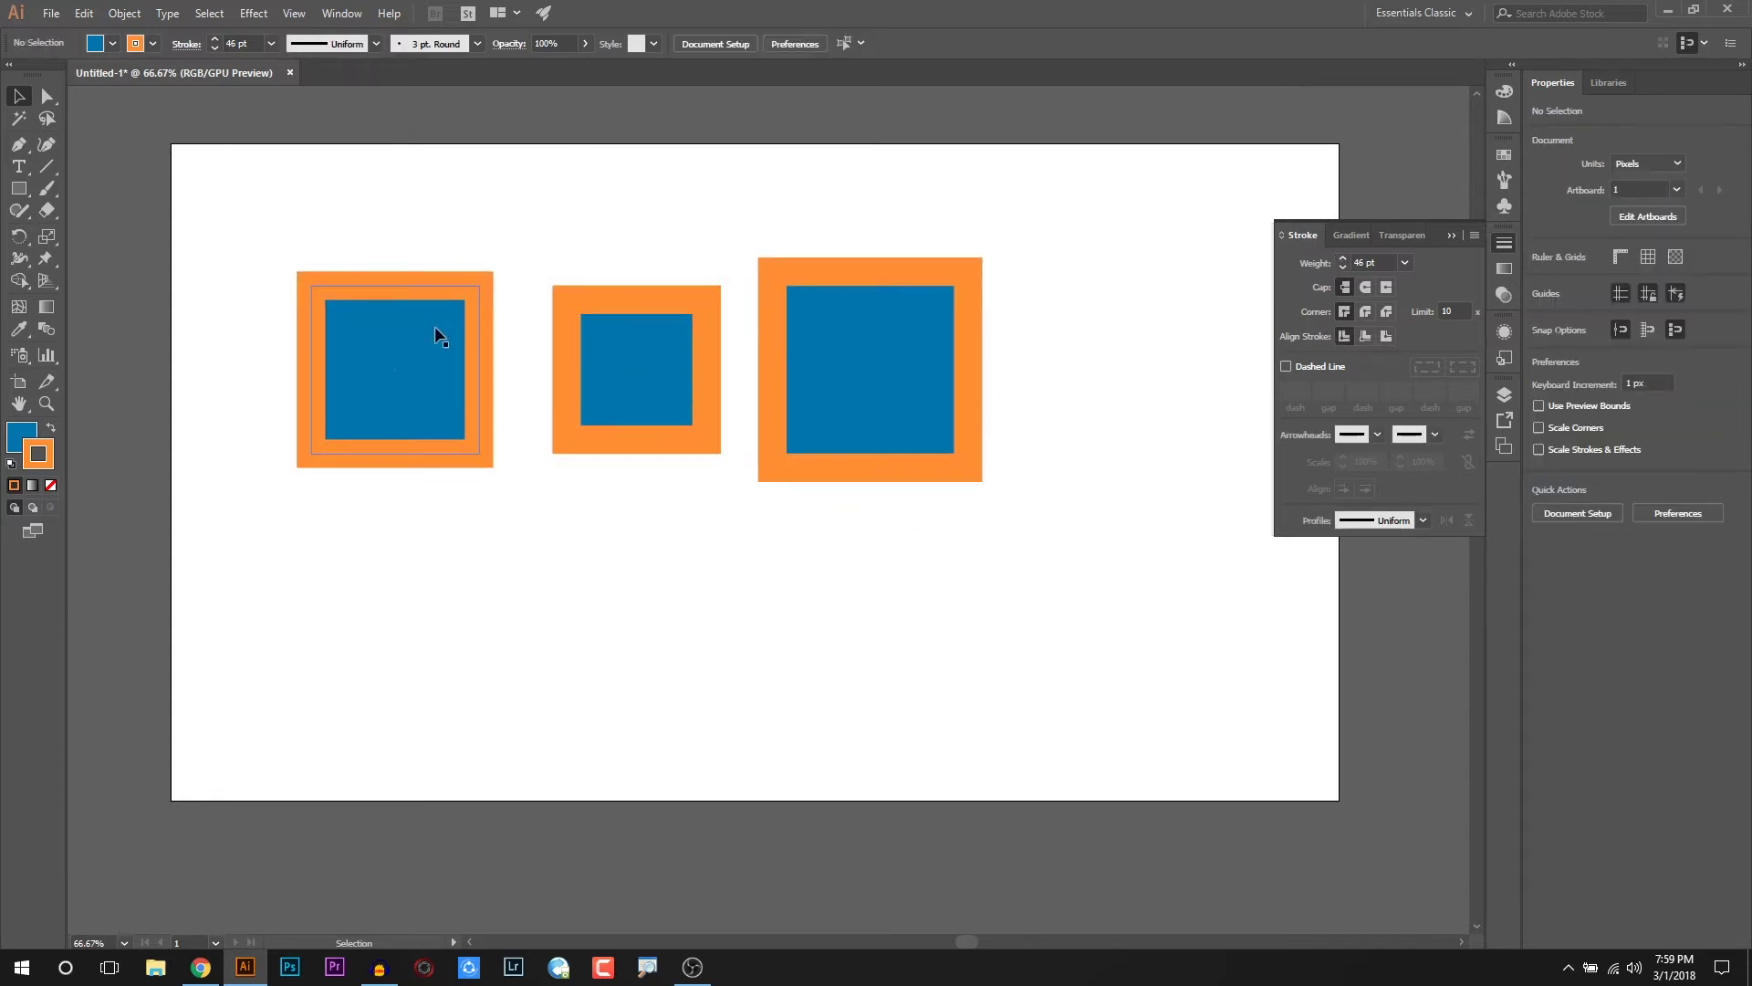
Select all three squares and examine where each path runs relative to its stroke.
left_click_drag(216, 212, 1028, 529)
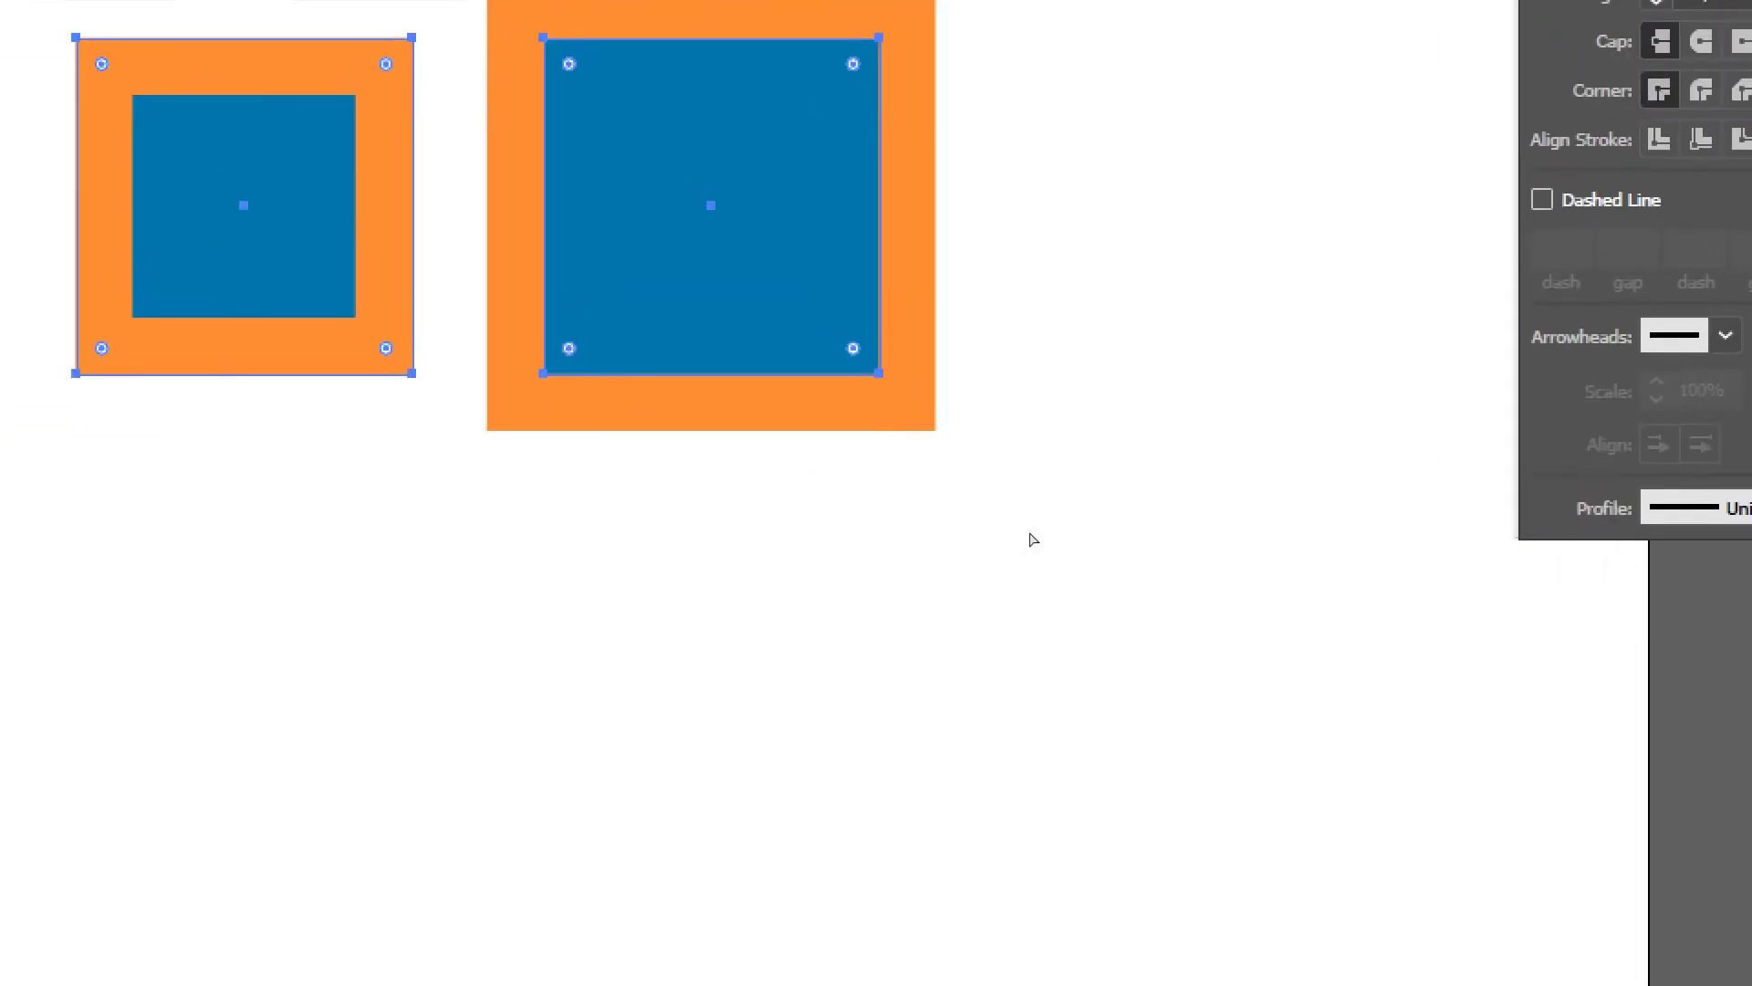
key("v")
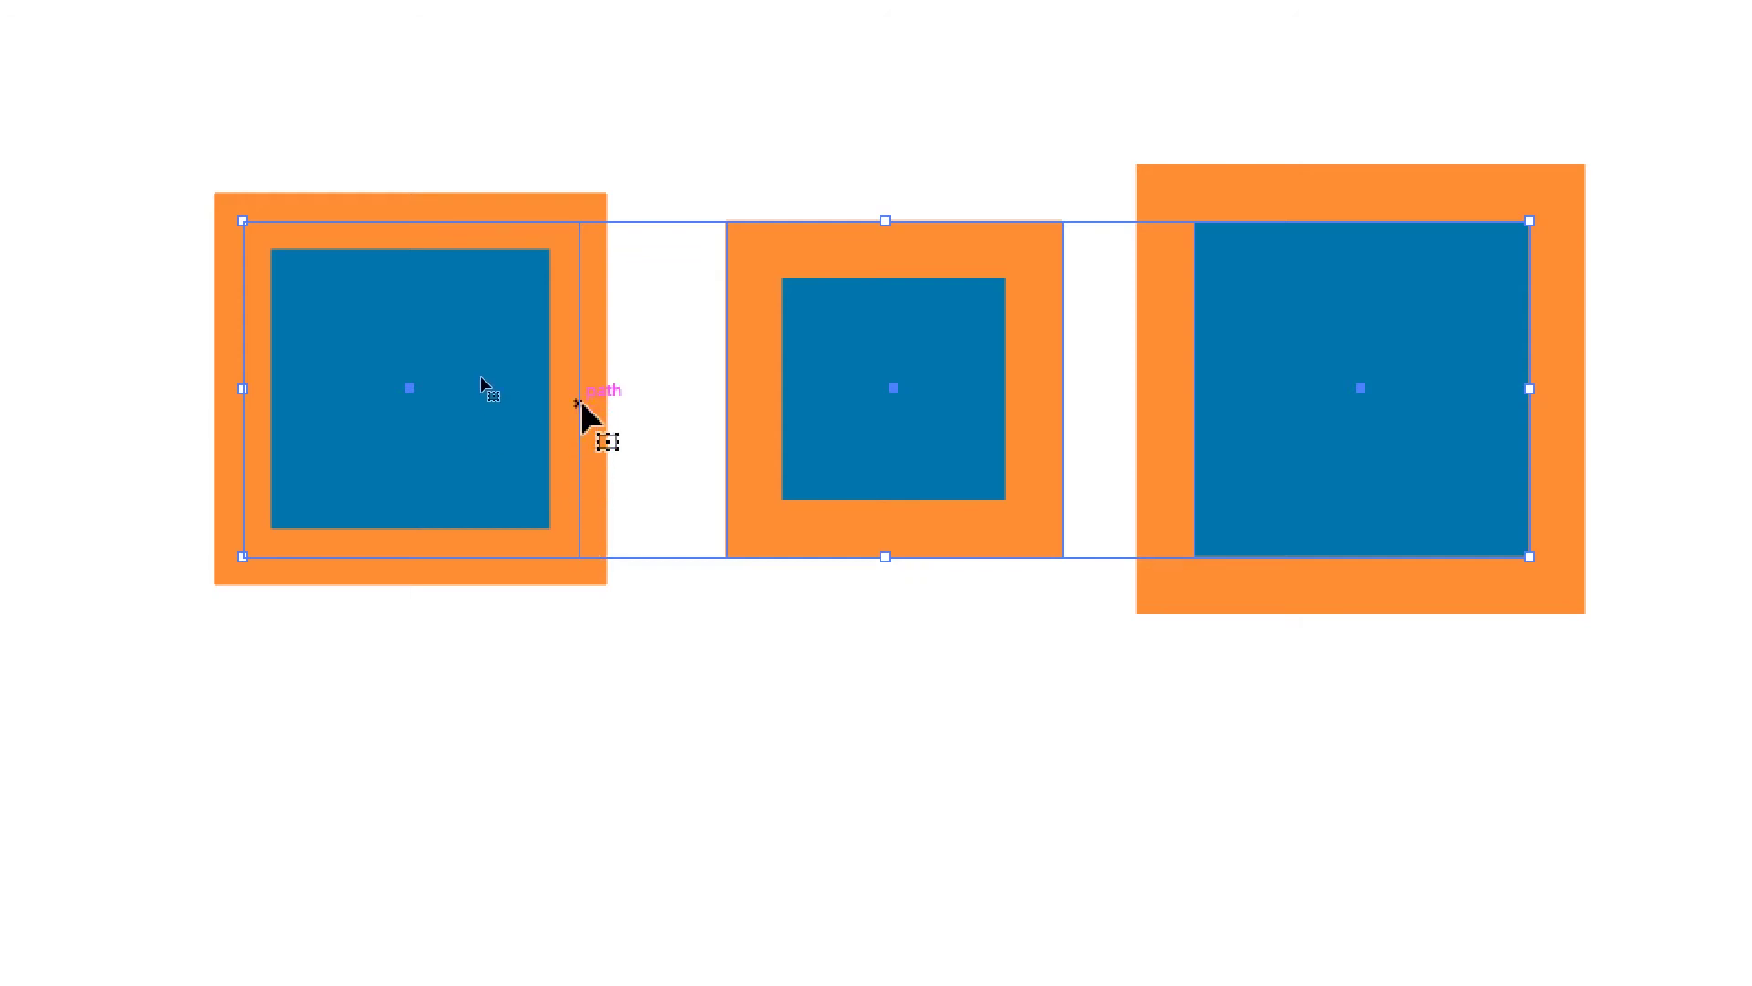
scroll(899, 137, "up", 1)
left_click(814, 203)
left_click(819, 374)
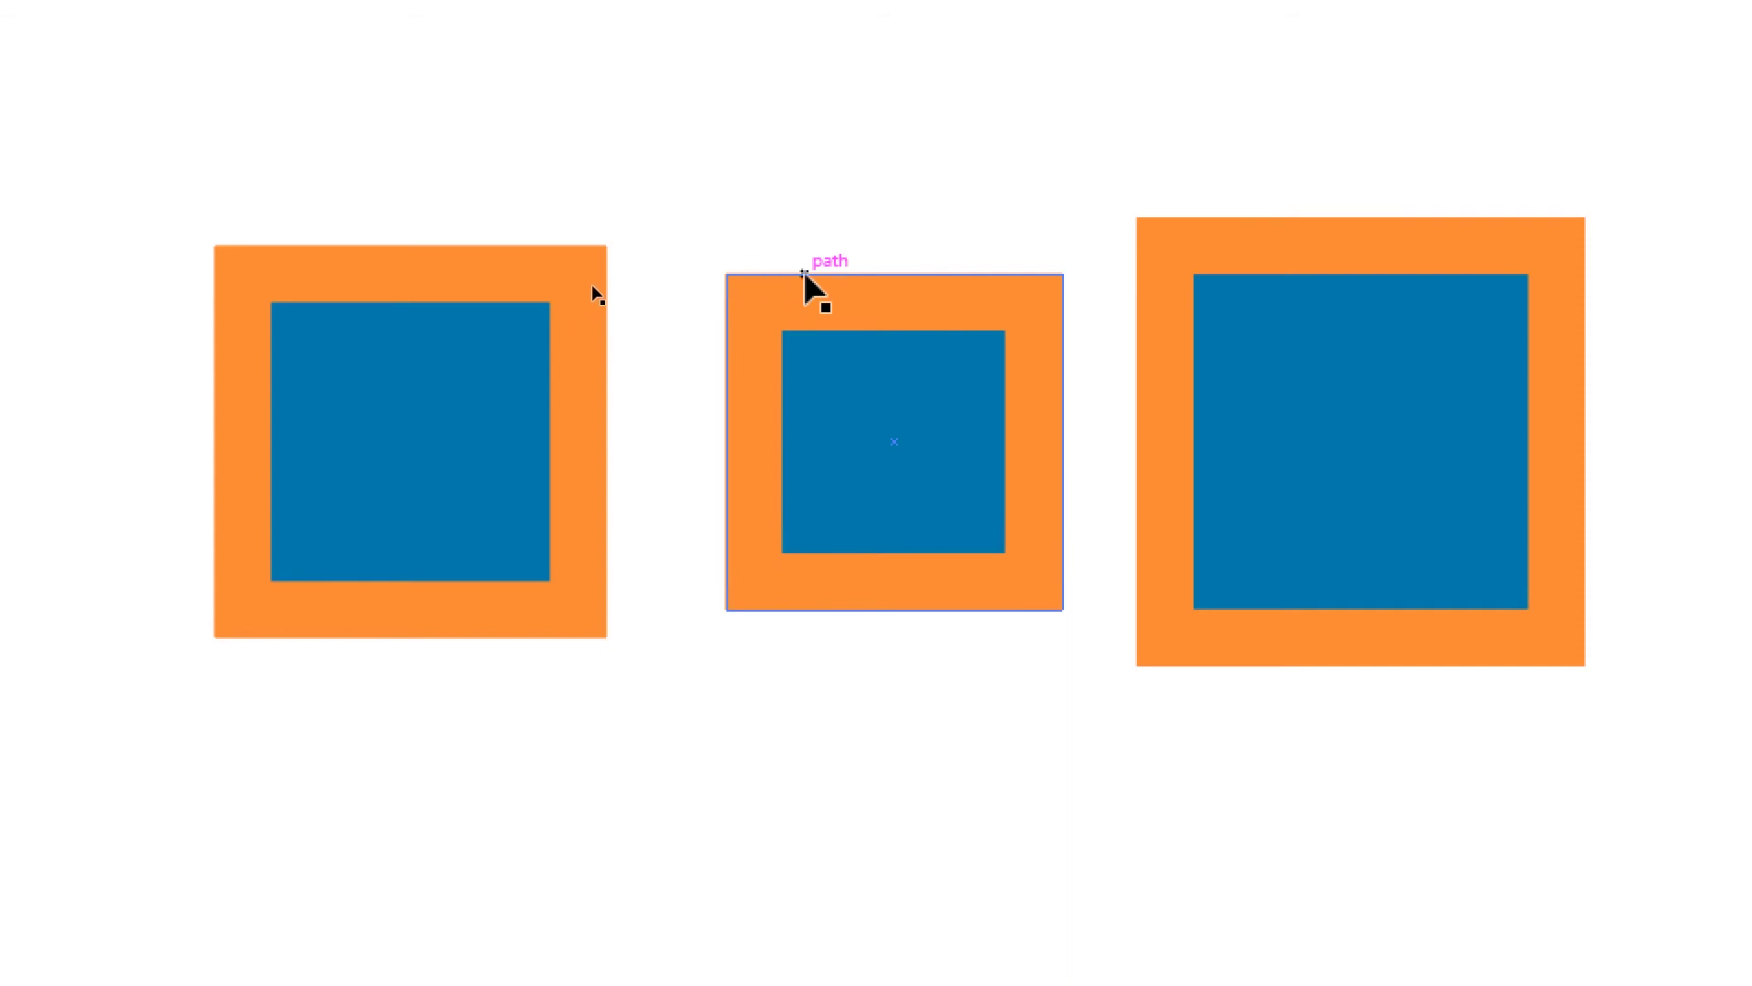
left_click(1077, 344)
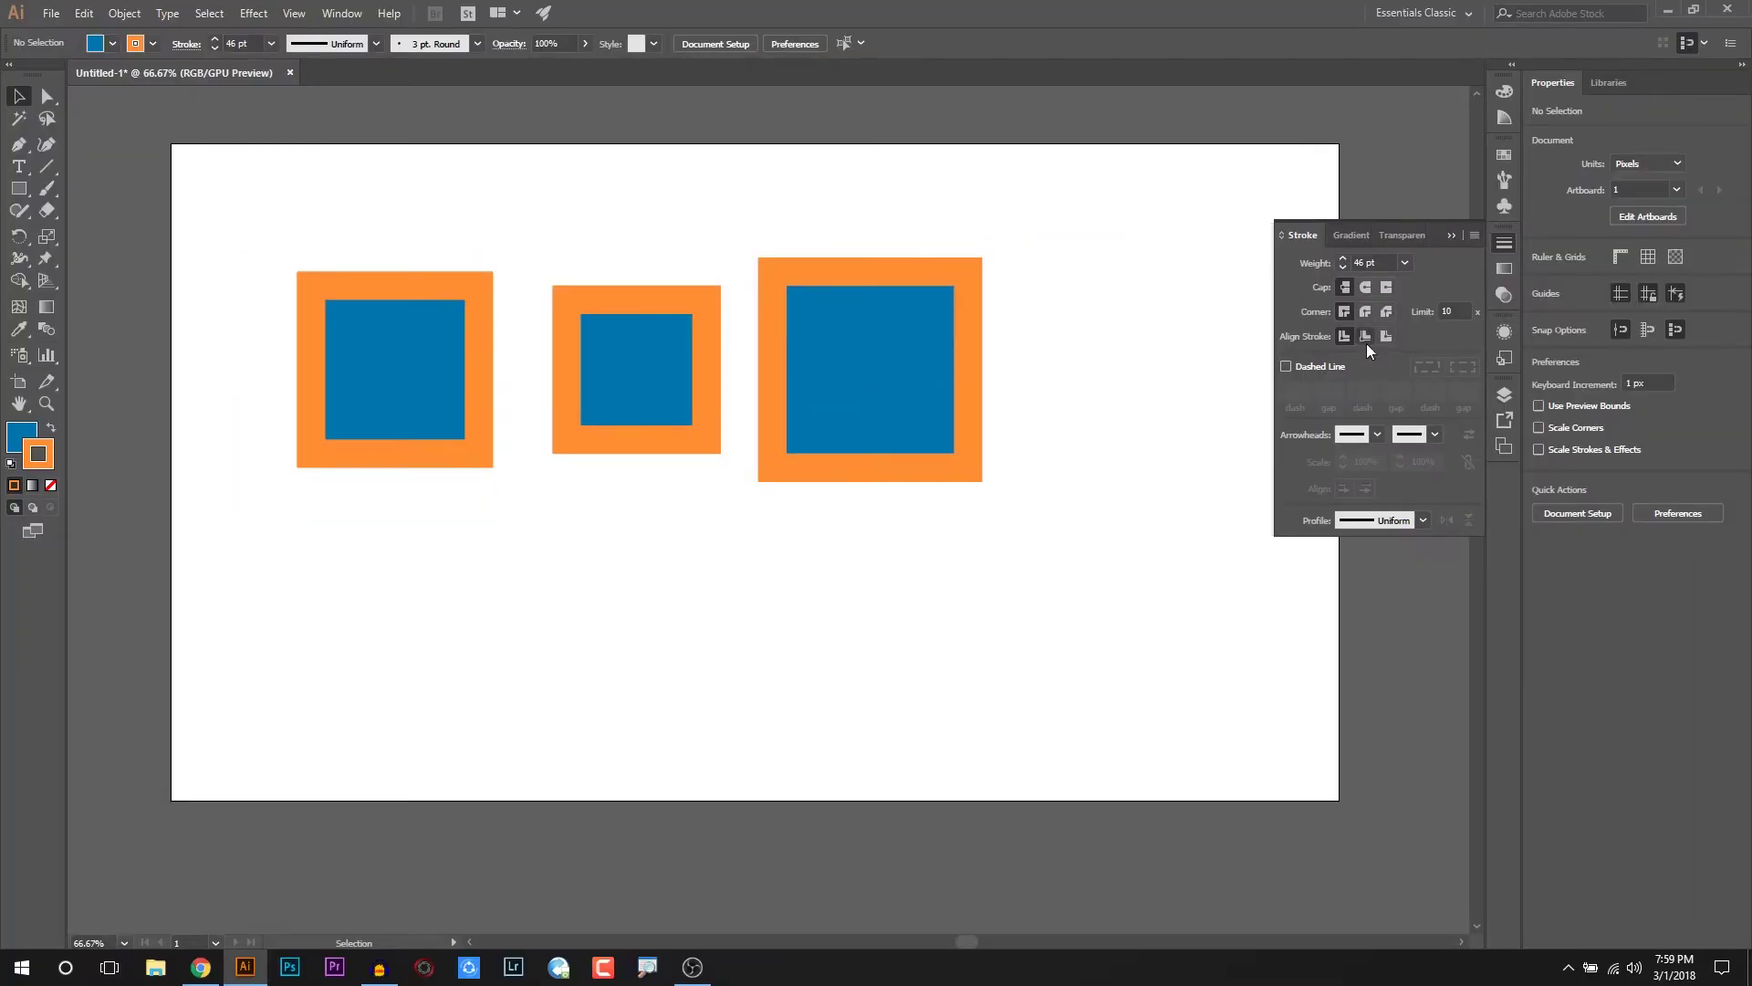
Try inside and outside stroke alignment on the first square, and set it back to center alignment.
left_click(425, 365)
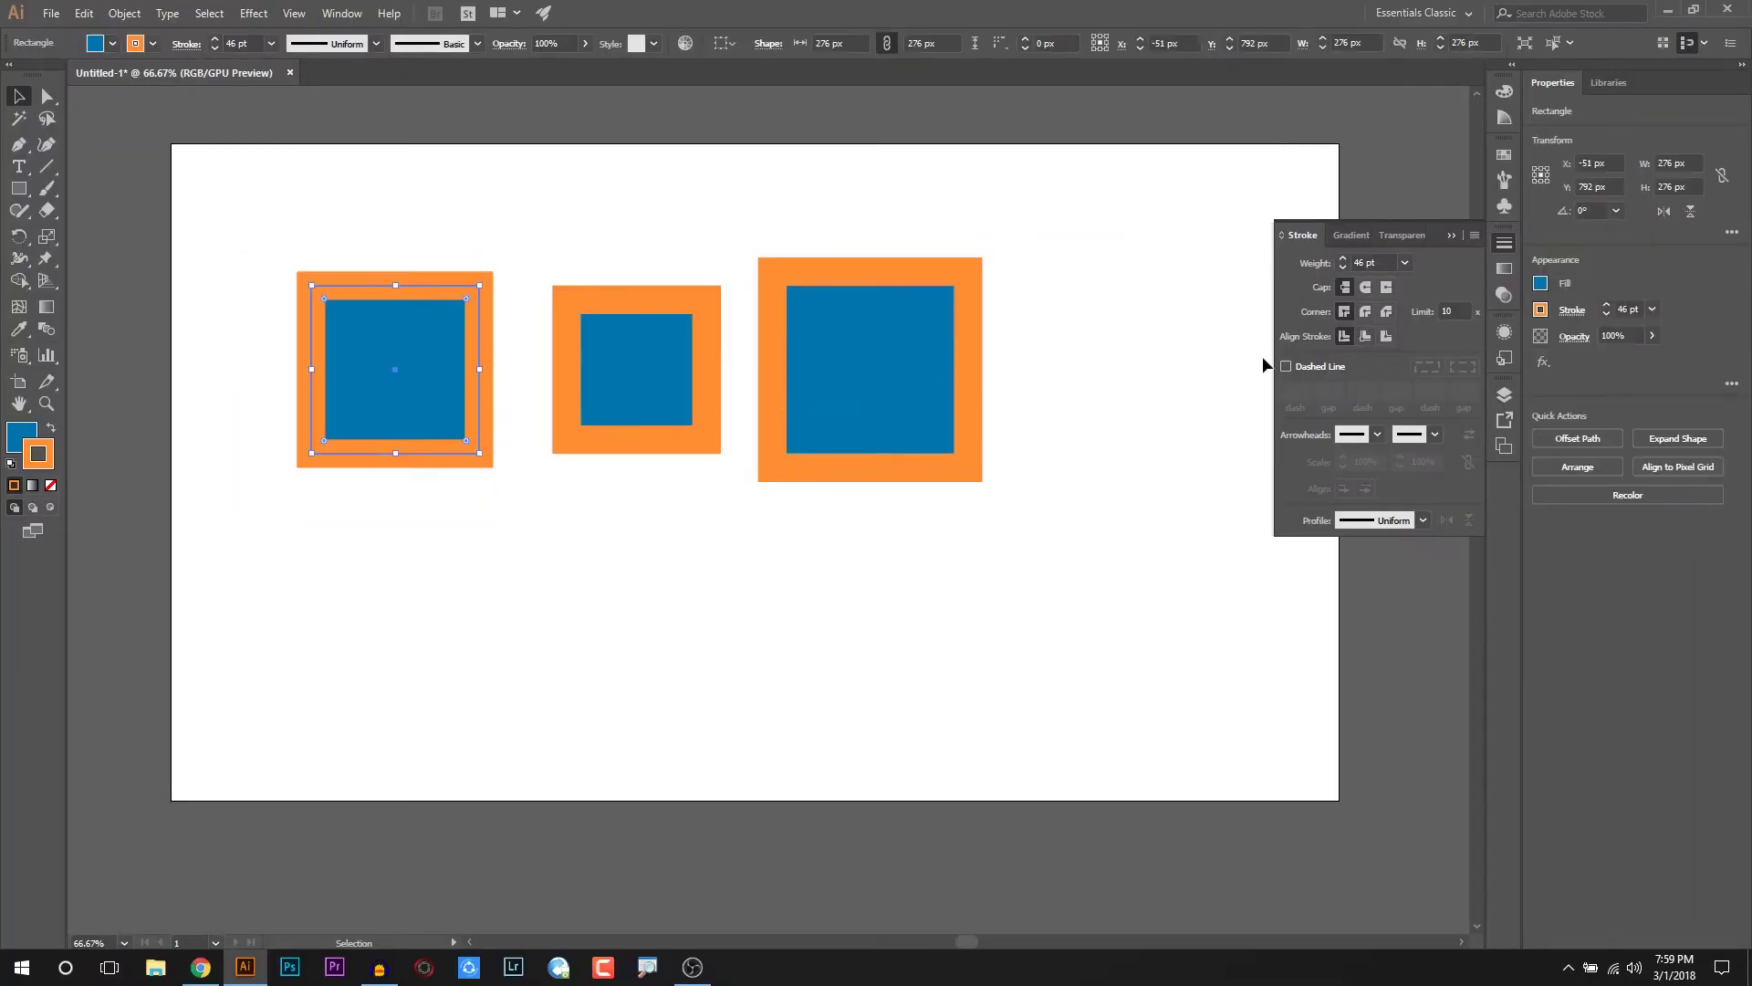
left_click(1364, 342)
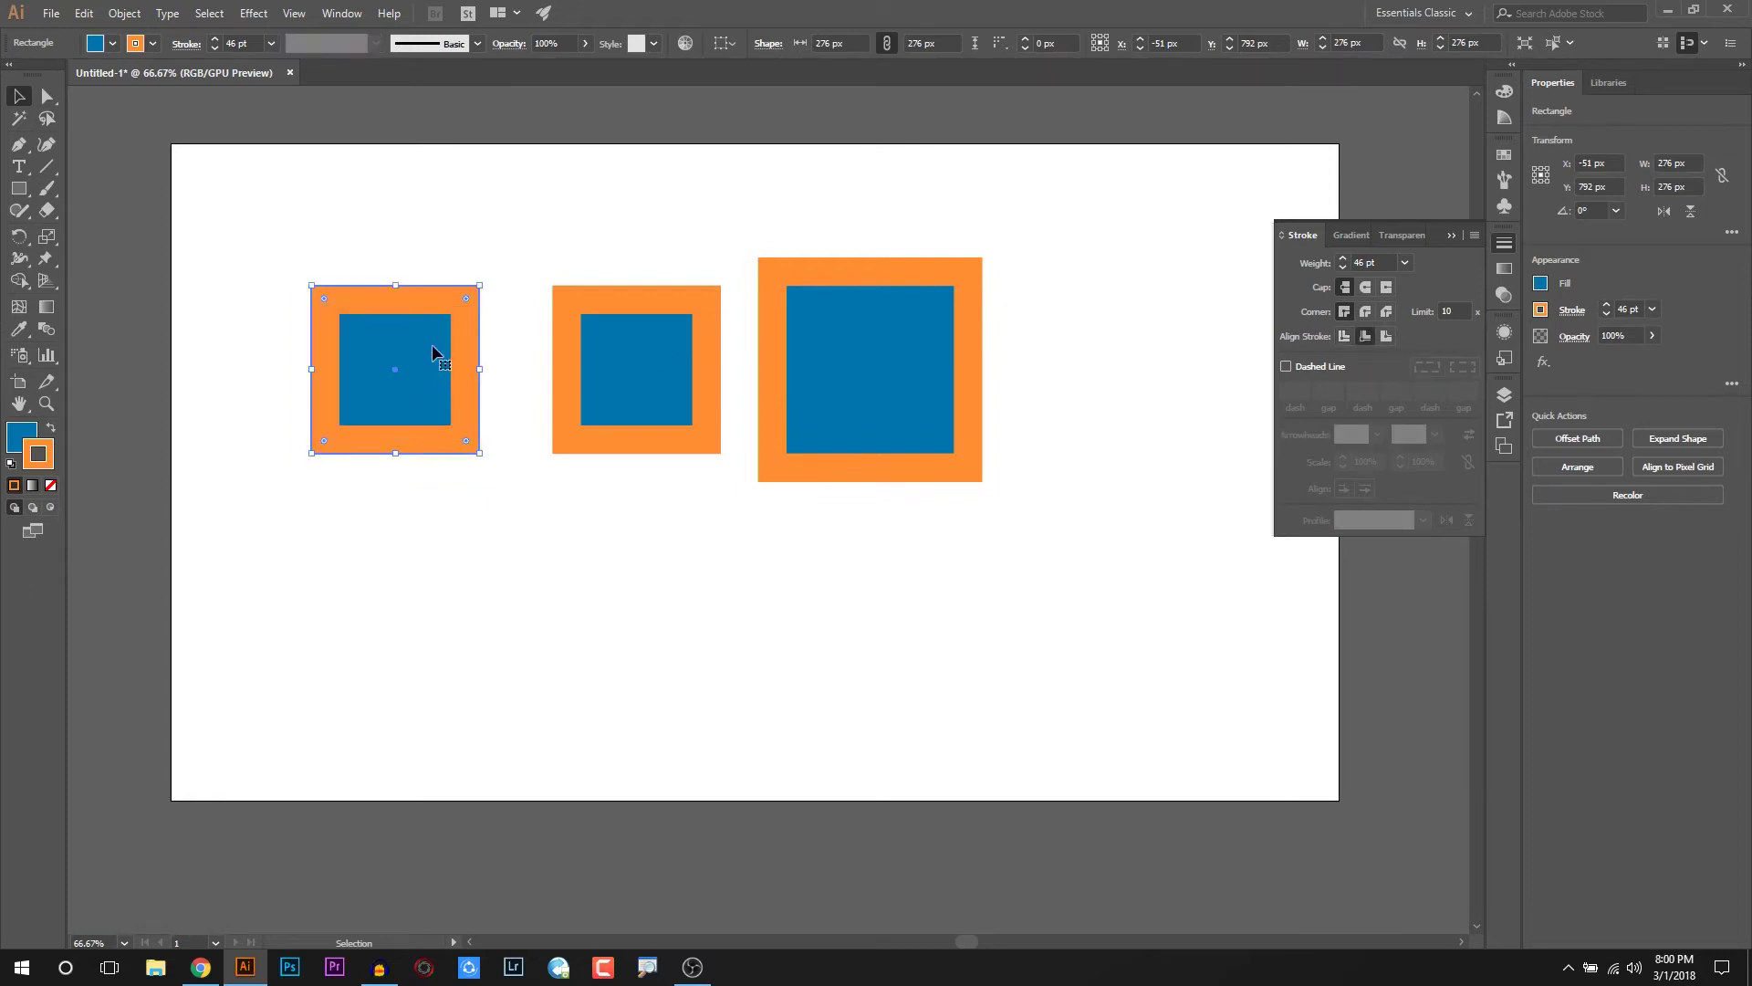
left_click(1384, 336)
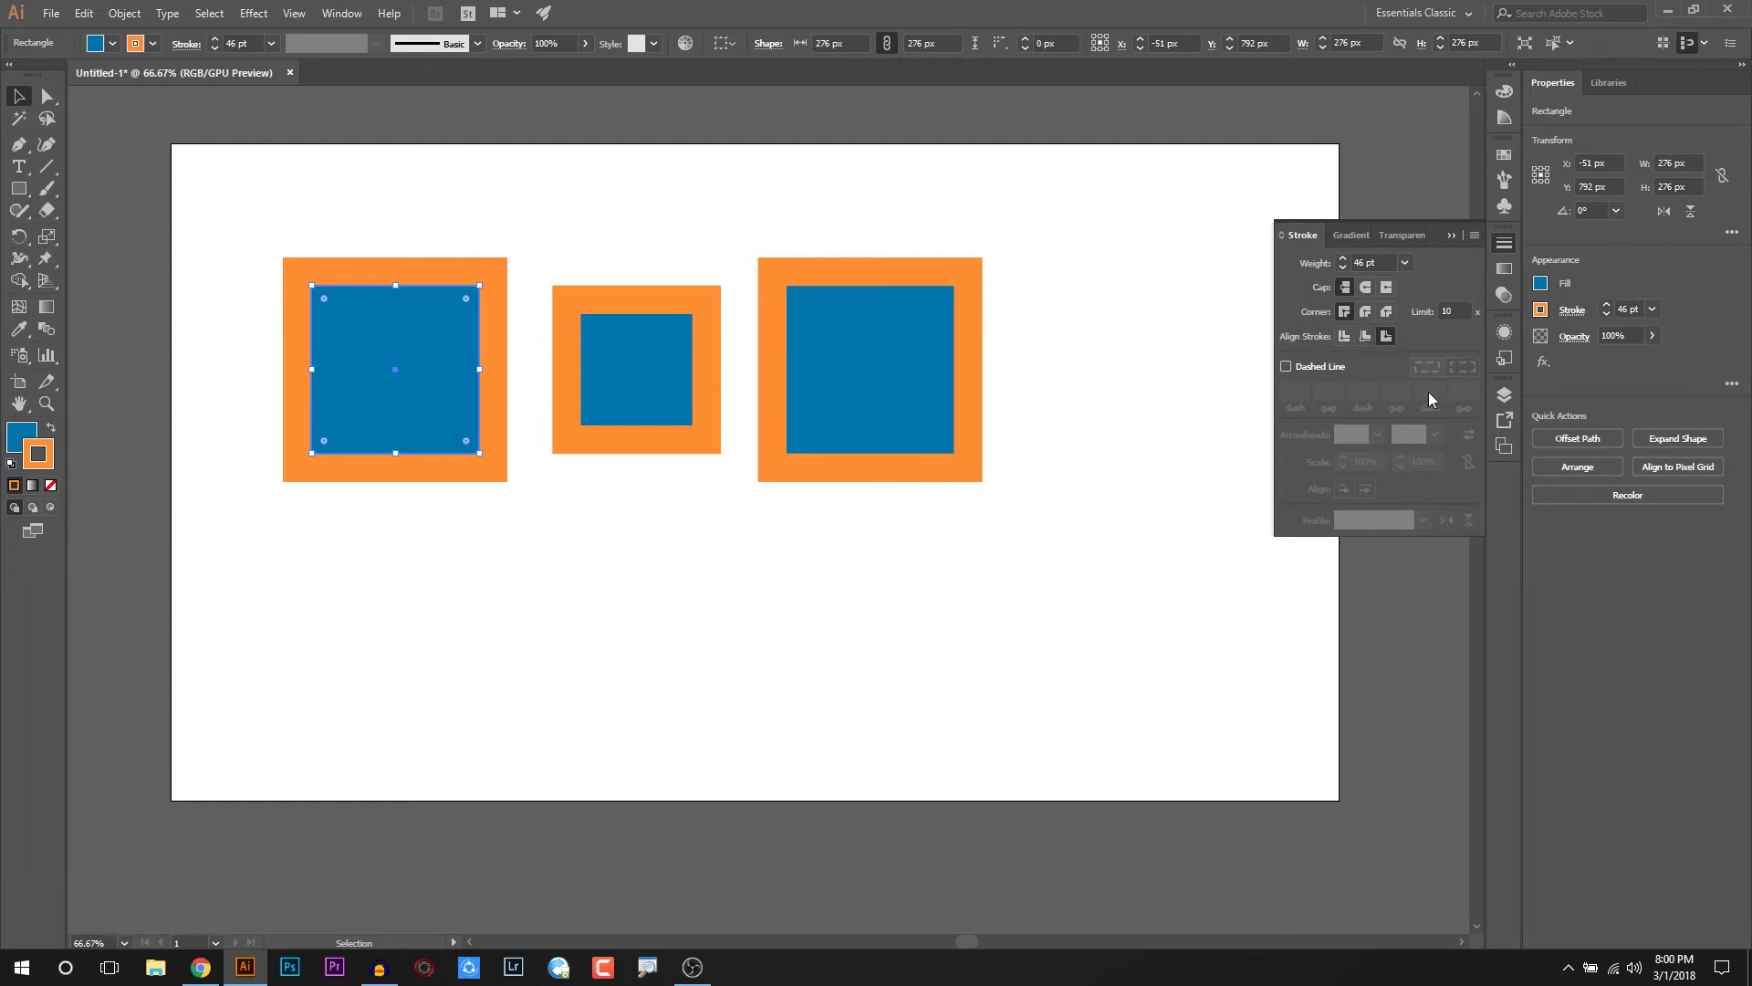
left_click(1346, 337)
Set the middle square's inside-aligned stroke to a weight of 67 pt.
left_click(650, 393)
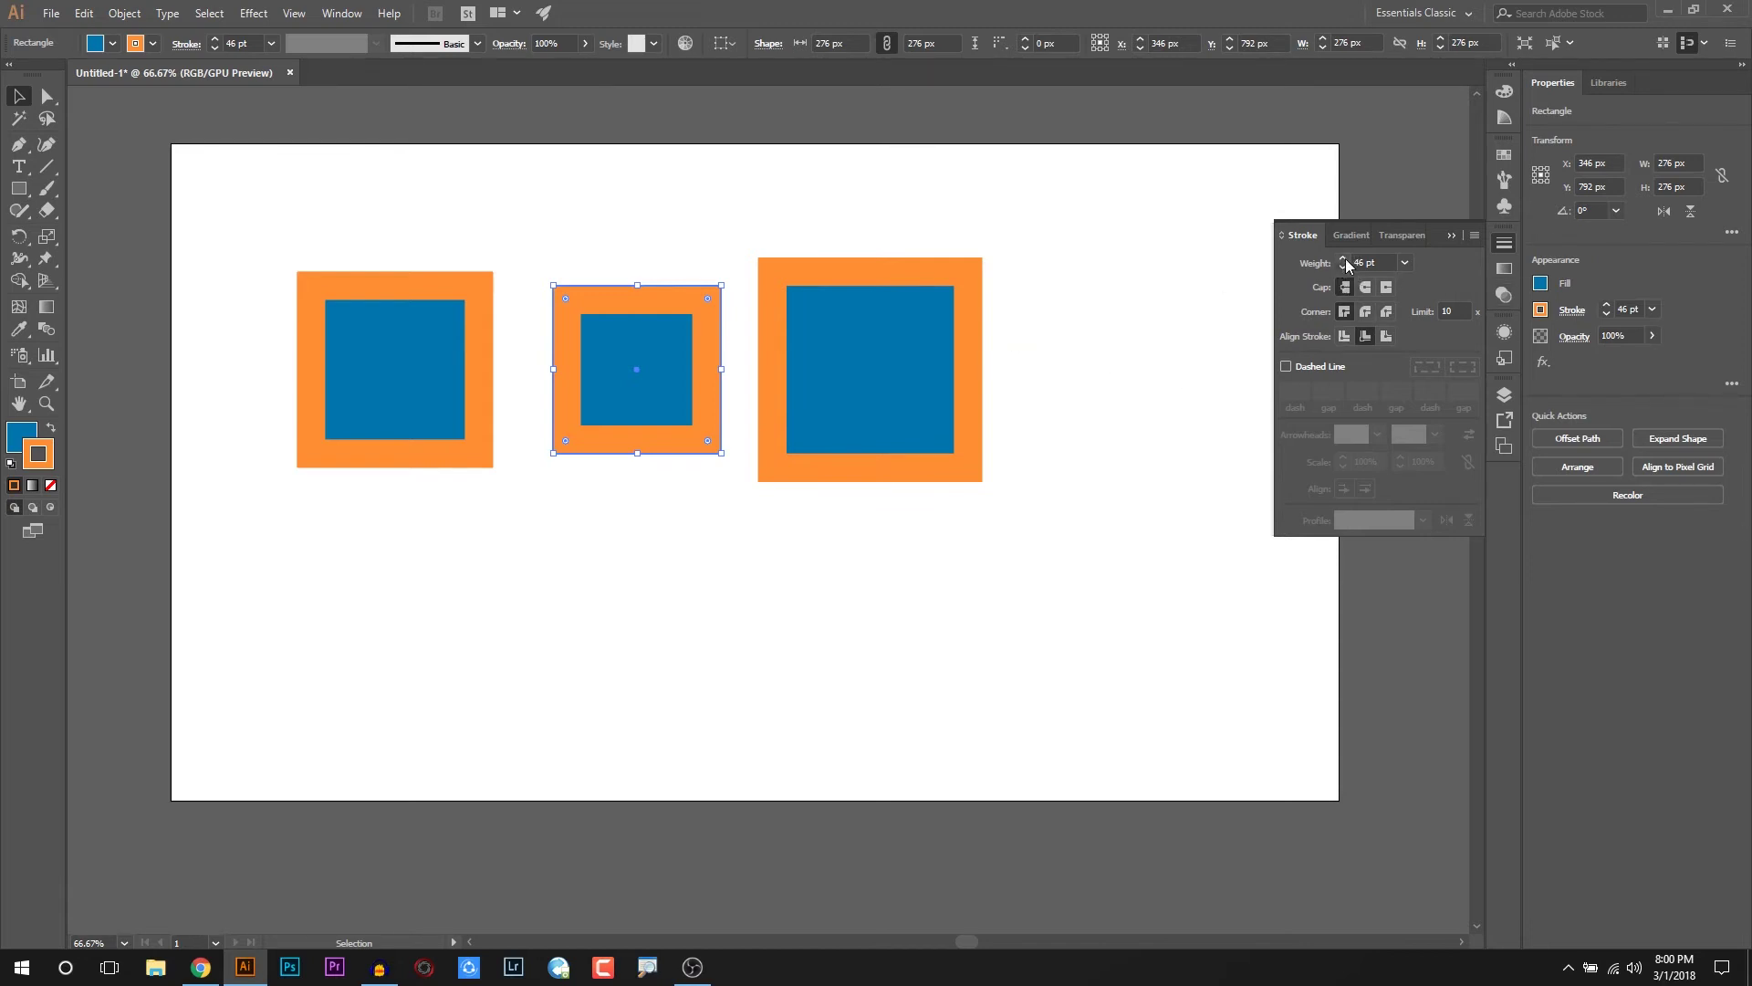
left_click_drag(1344, 260, 1343, 259)
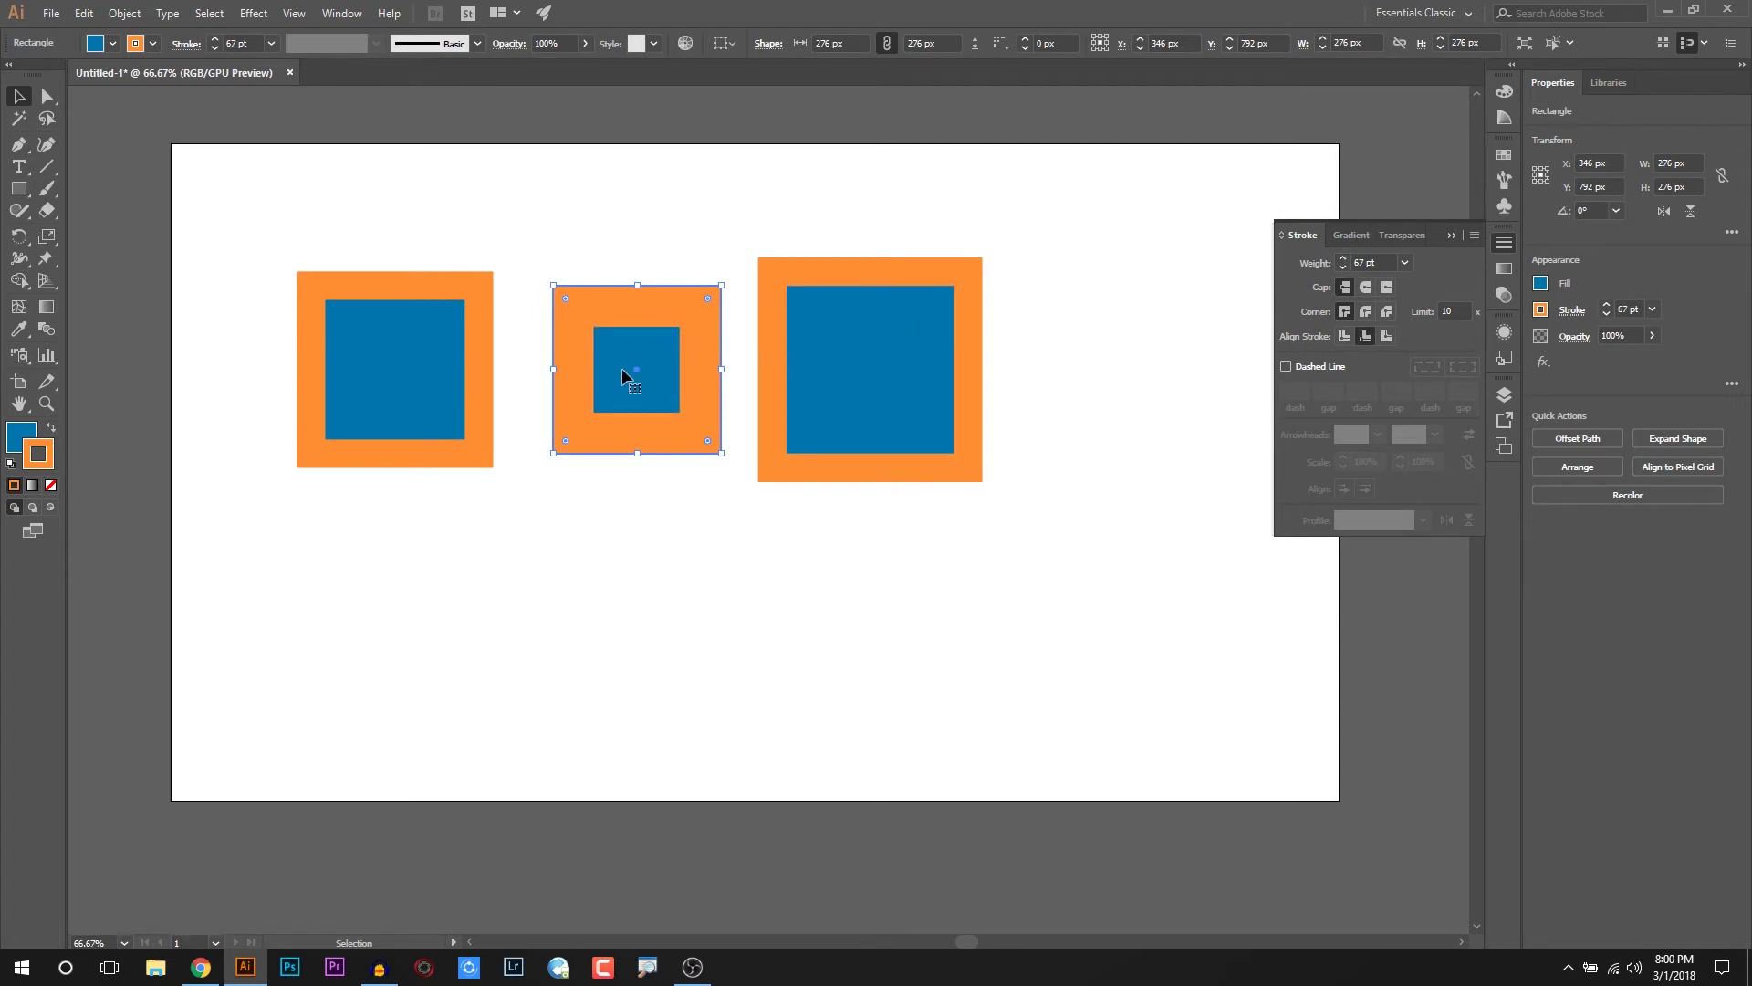
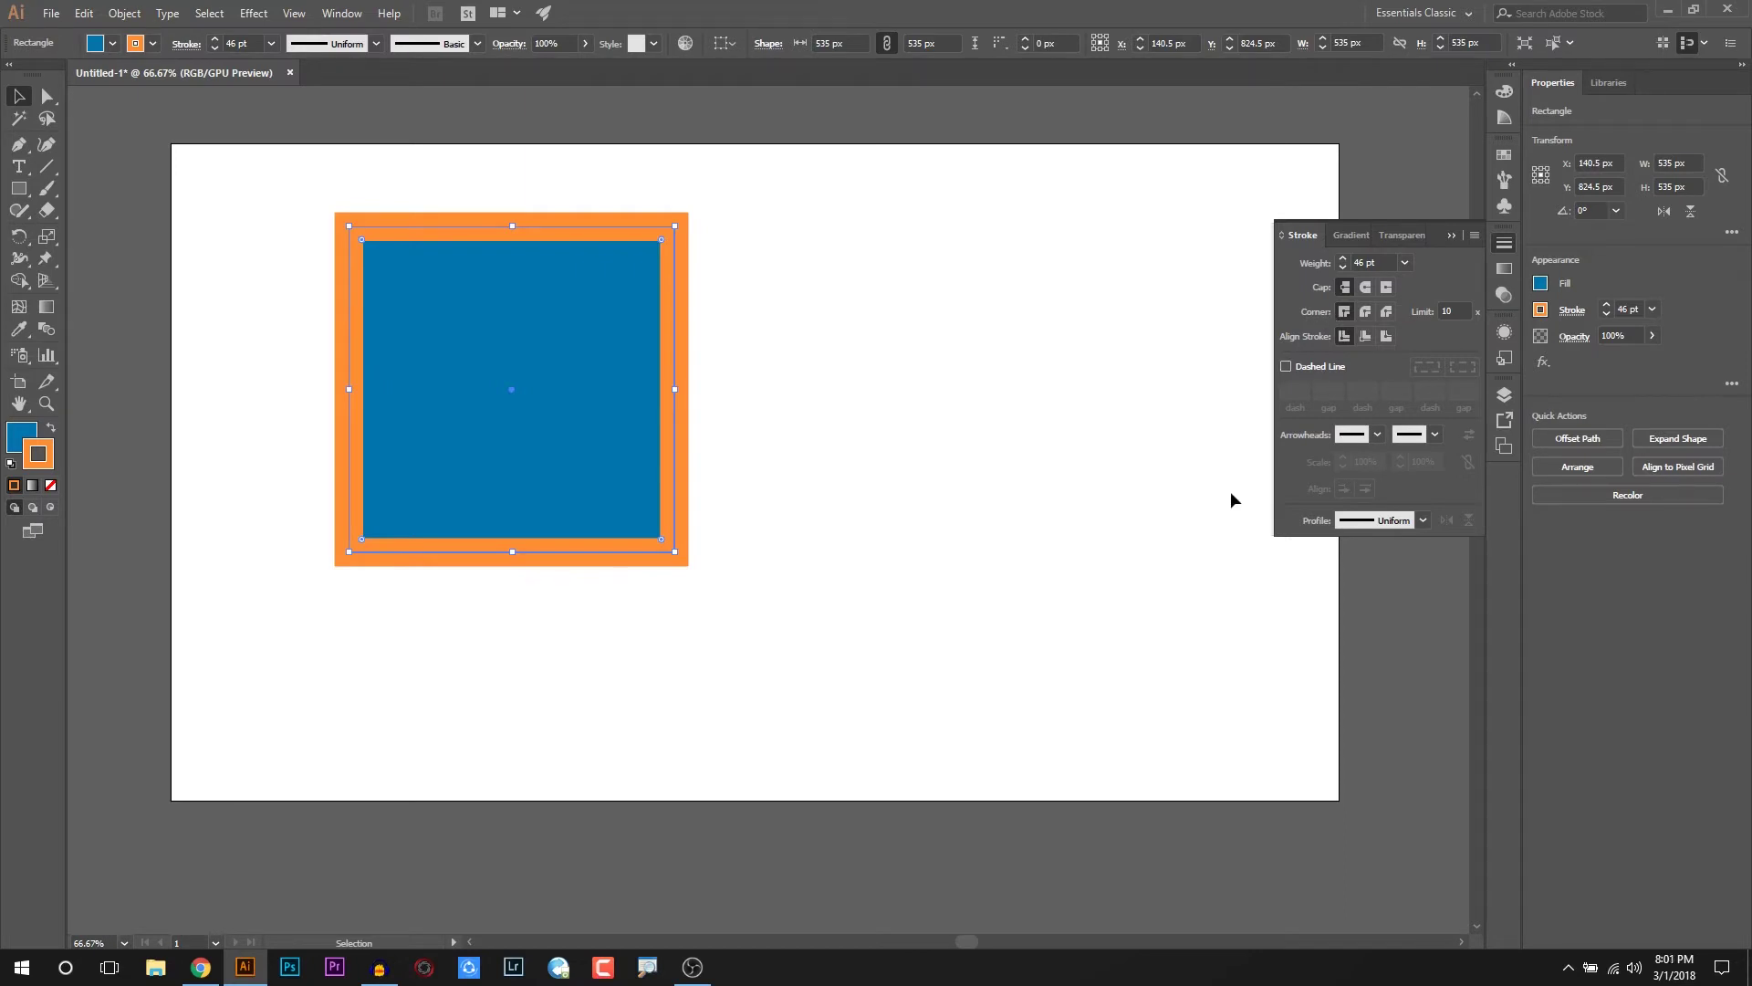
Try the round join on the large square's stroke corners and undo it.
scroll(730, 200, "up", 1)
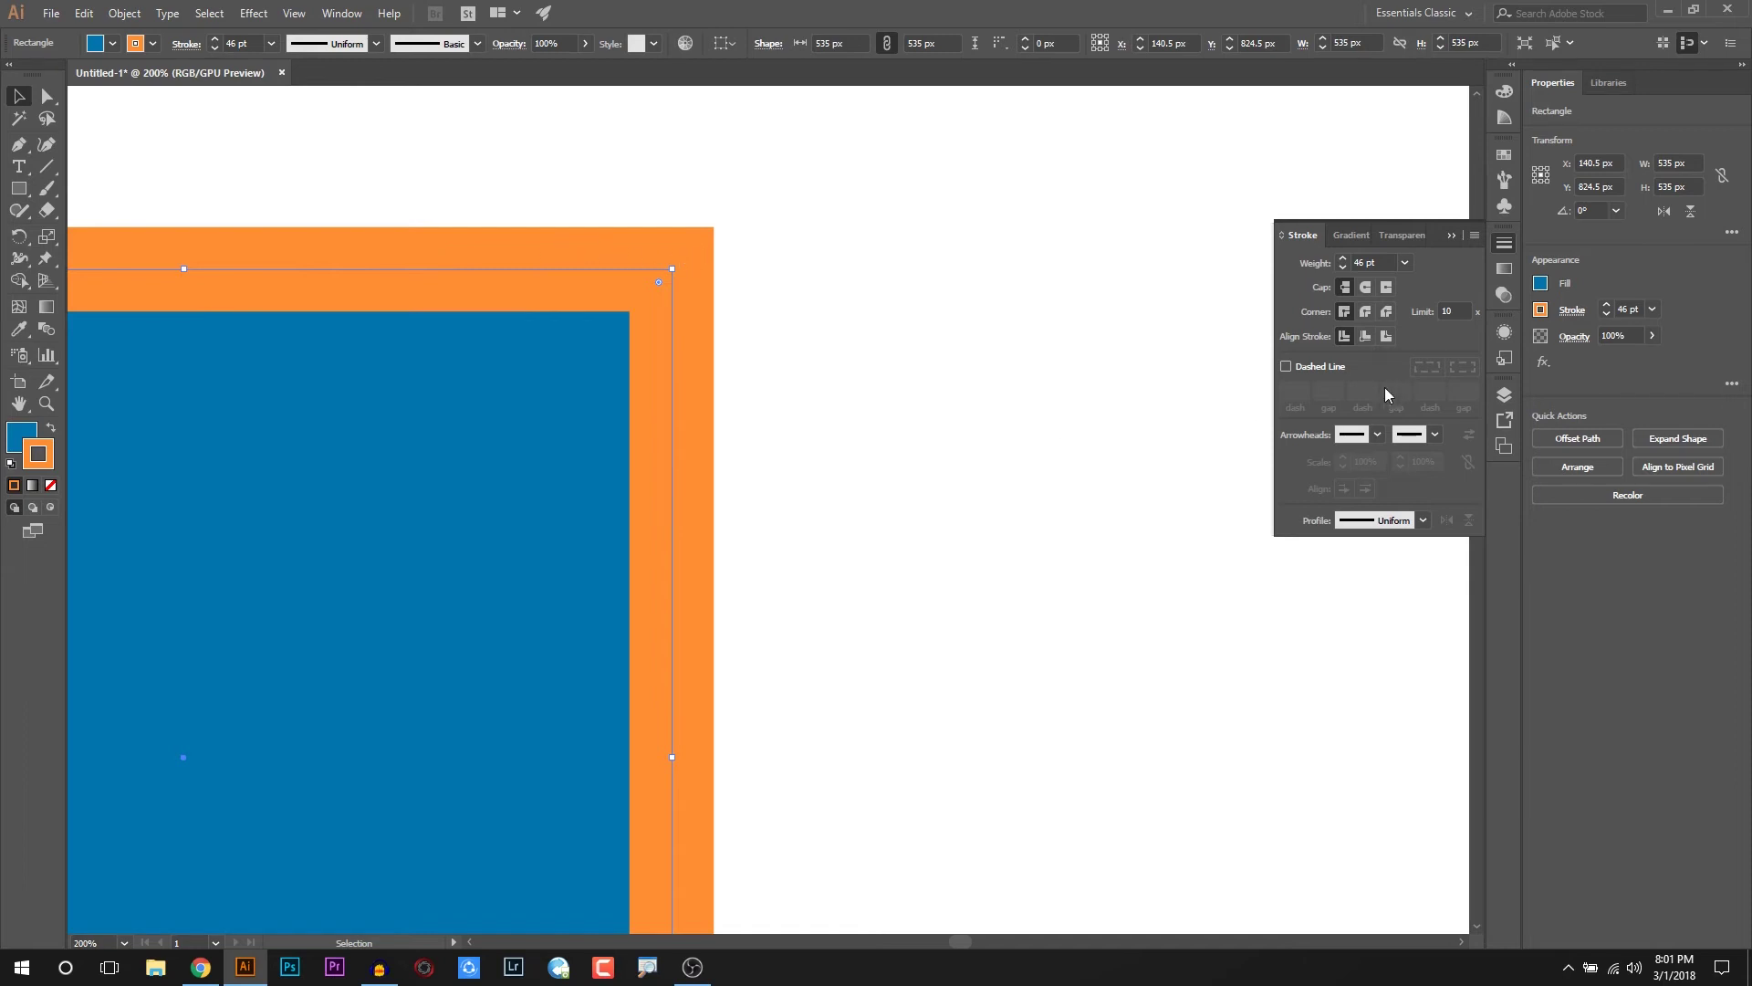
left_click(1365, 311)
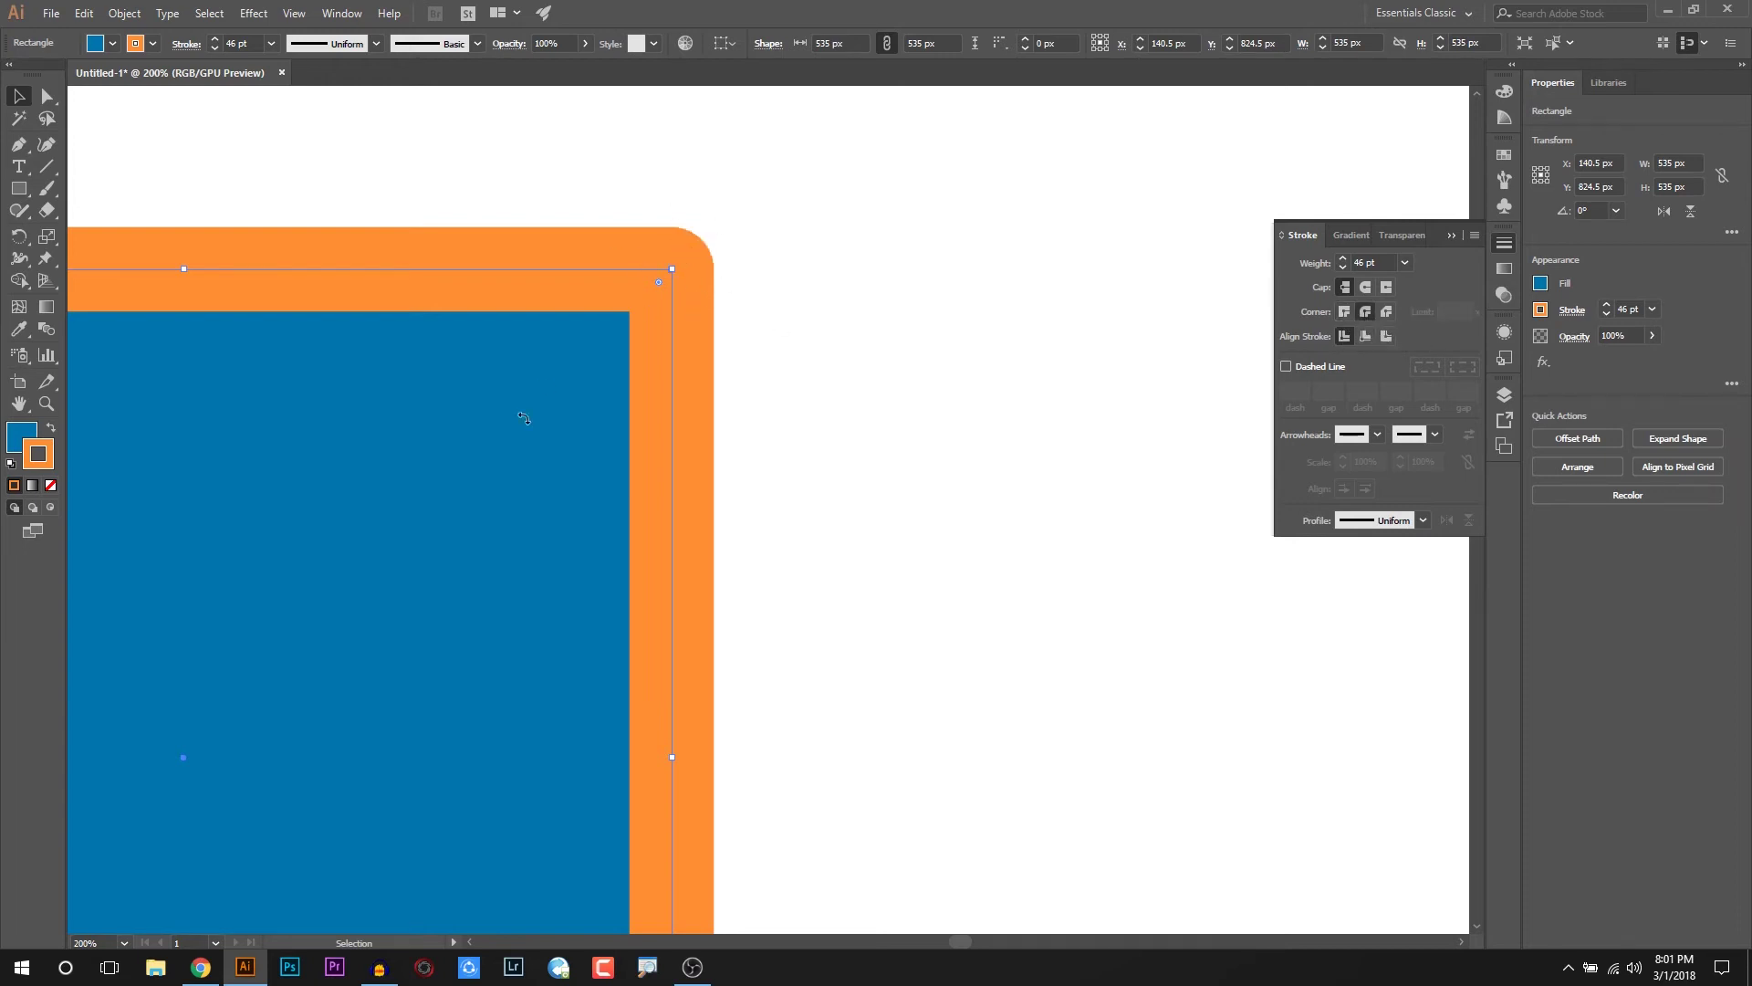
scroll(582, 362, "up", 2)
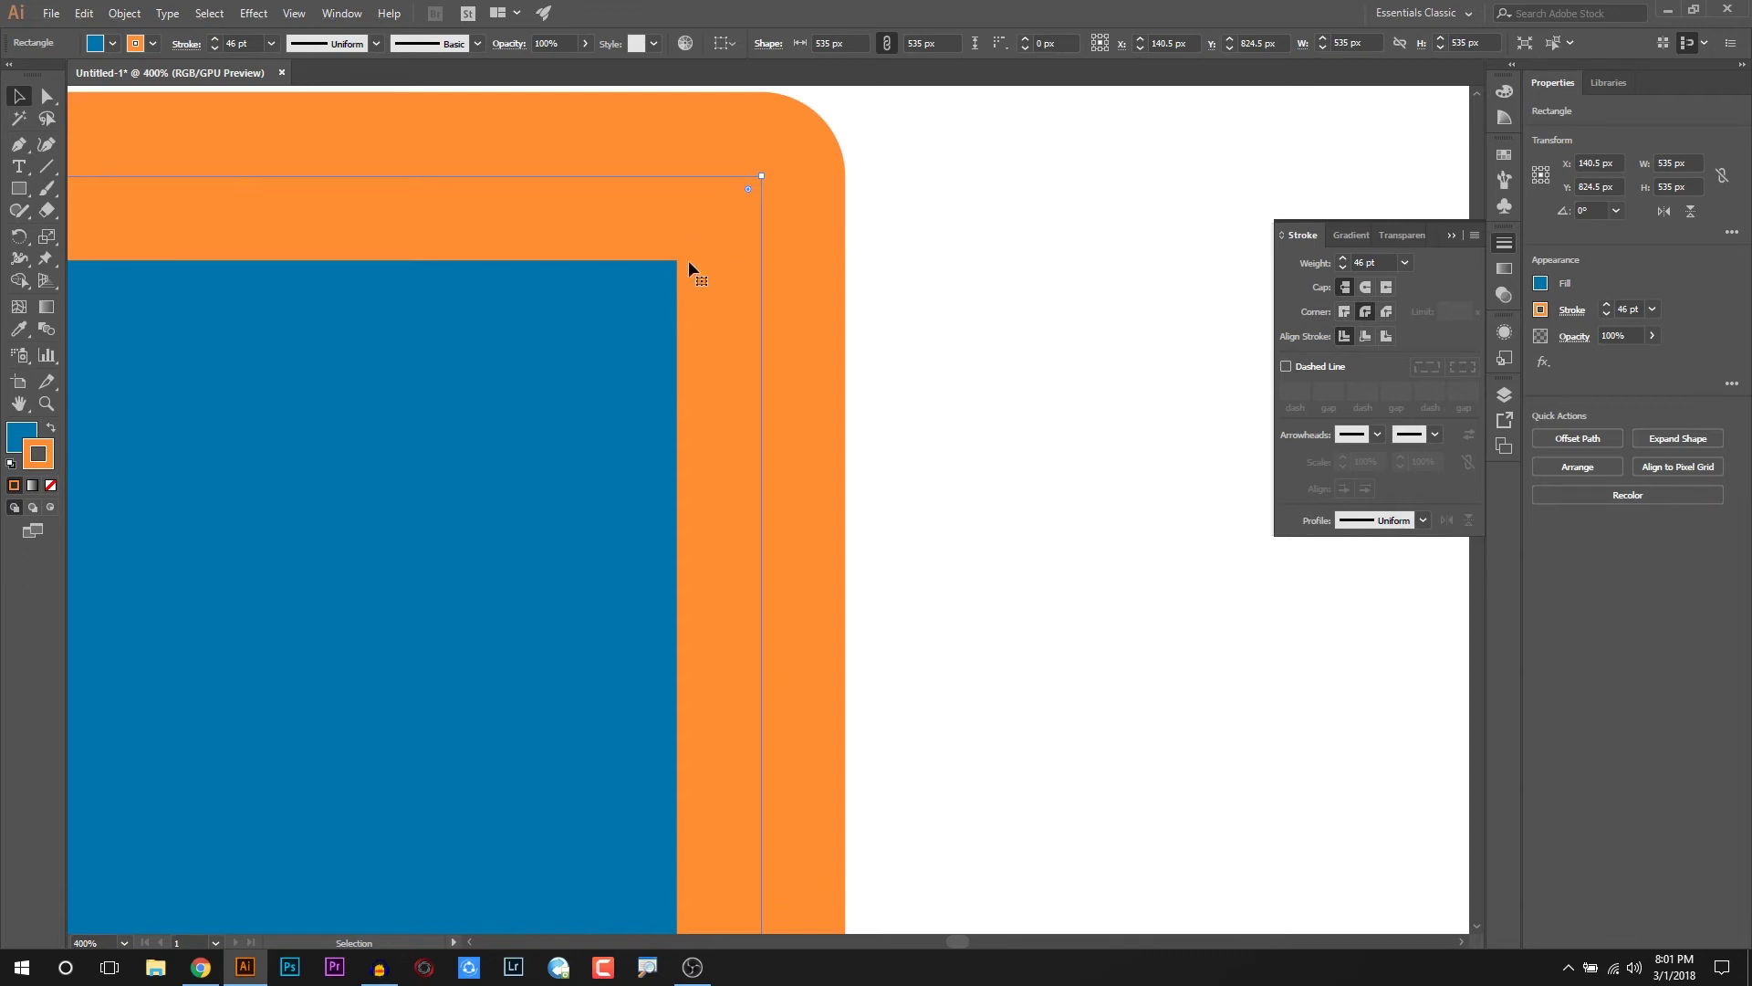
scroll(730, 227, "down", 5)
key("ctrl+z")
Duplicate the large square beside the original and round the copy's corners to a radius of about 119 px.
left_click_drag(618, 332, 1042, 316)
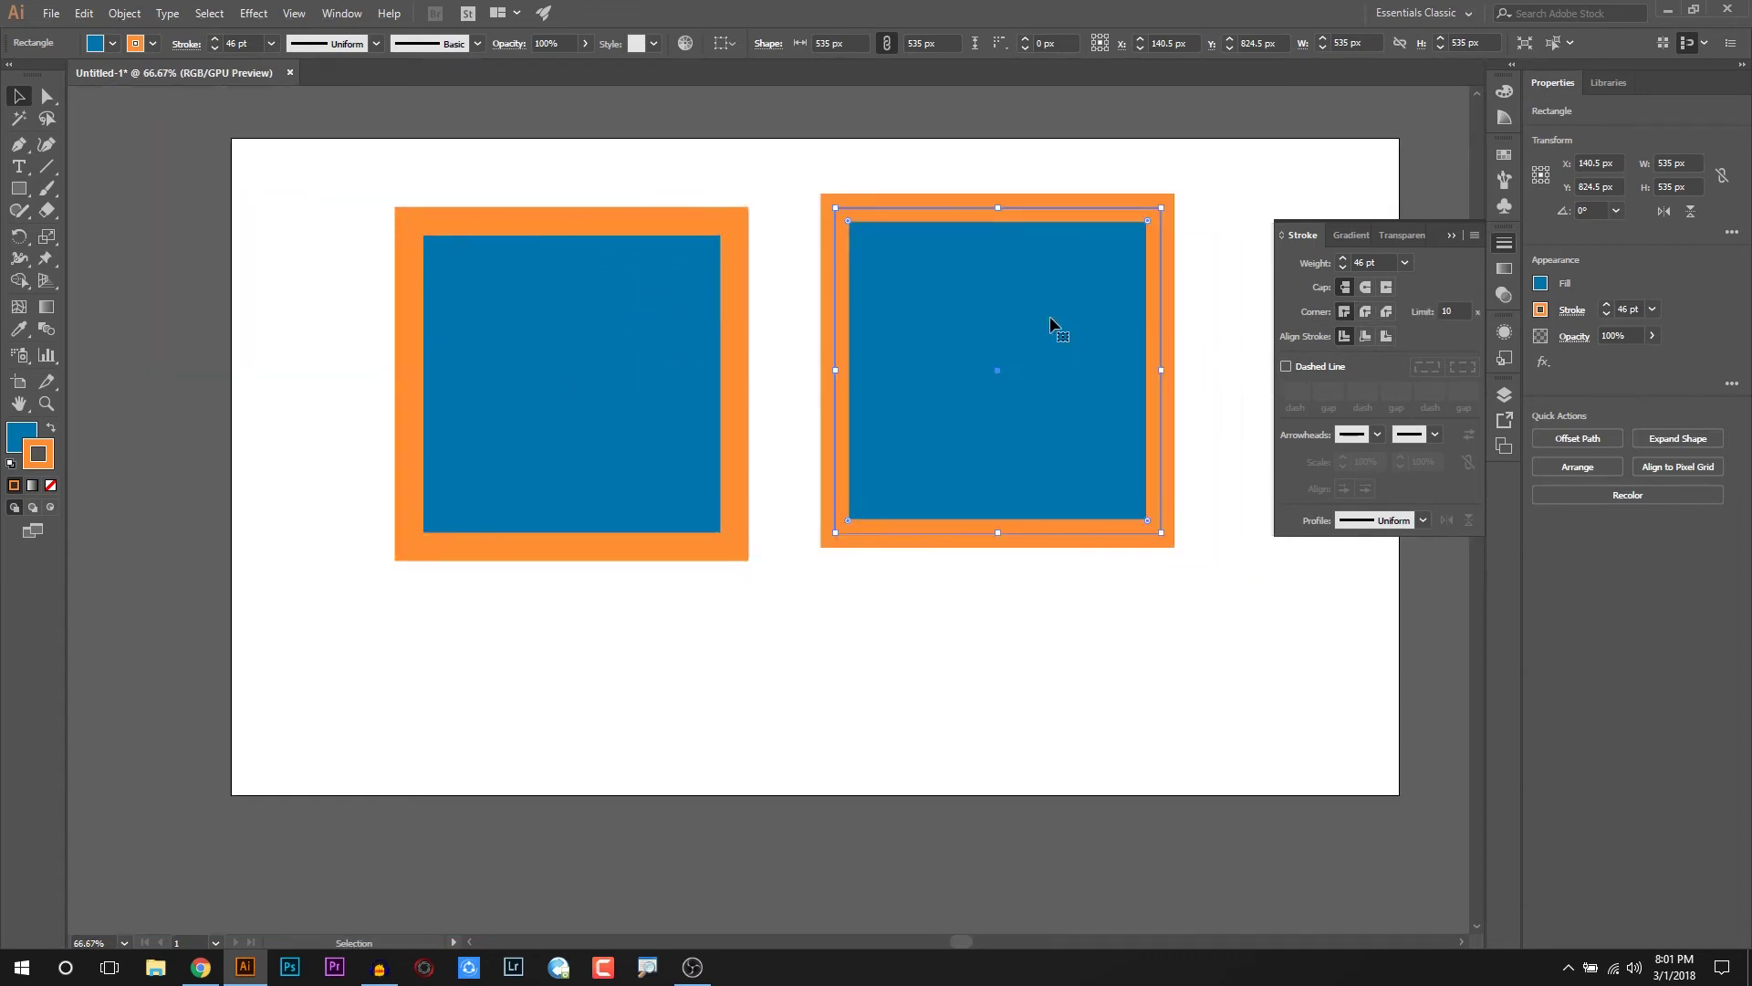
left_click_drag(1147, 222, 1094, 288)
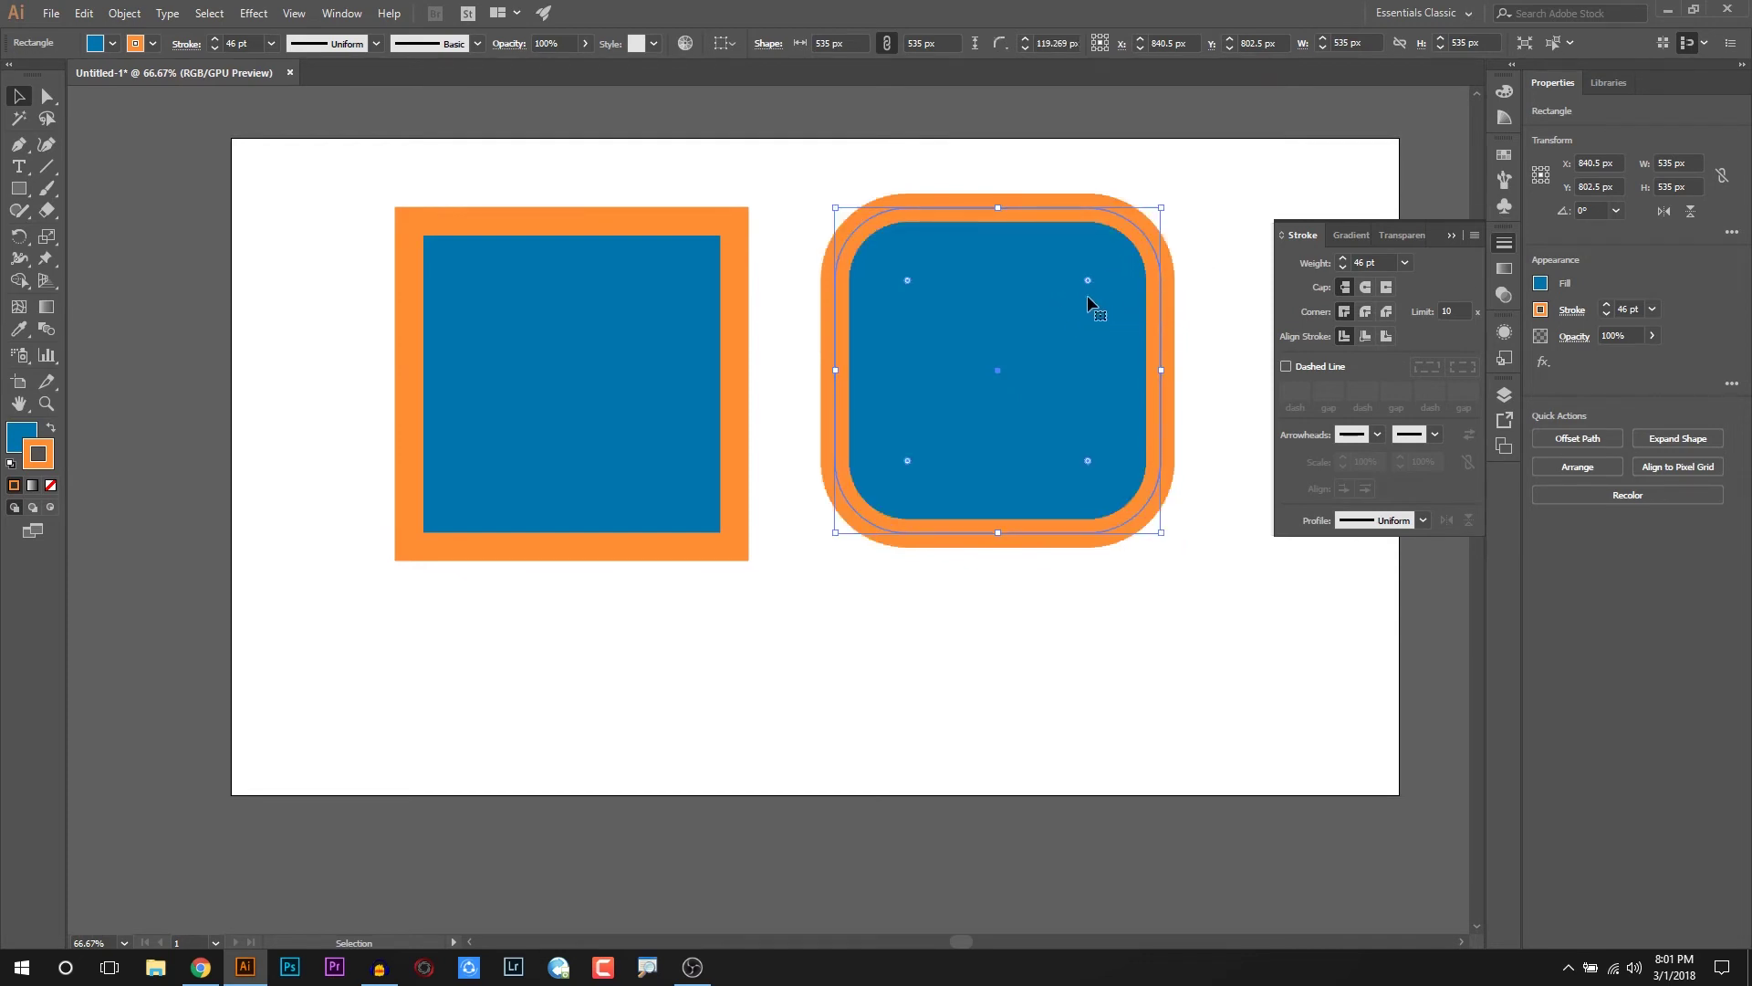
Try the round join on the original square's stroke, and set its corners to the bevel join.
left_click(711, 285)
scroll(805, 157, "up", 1)
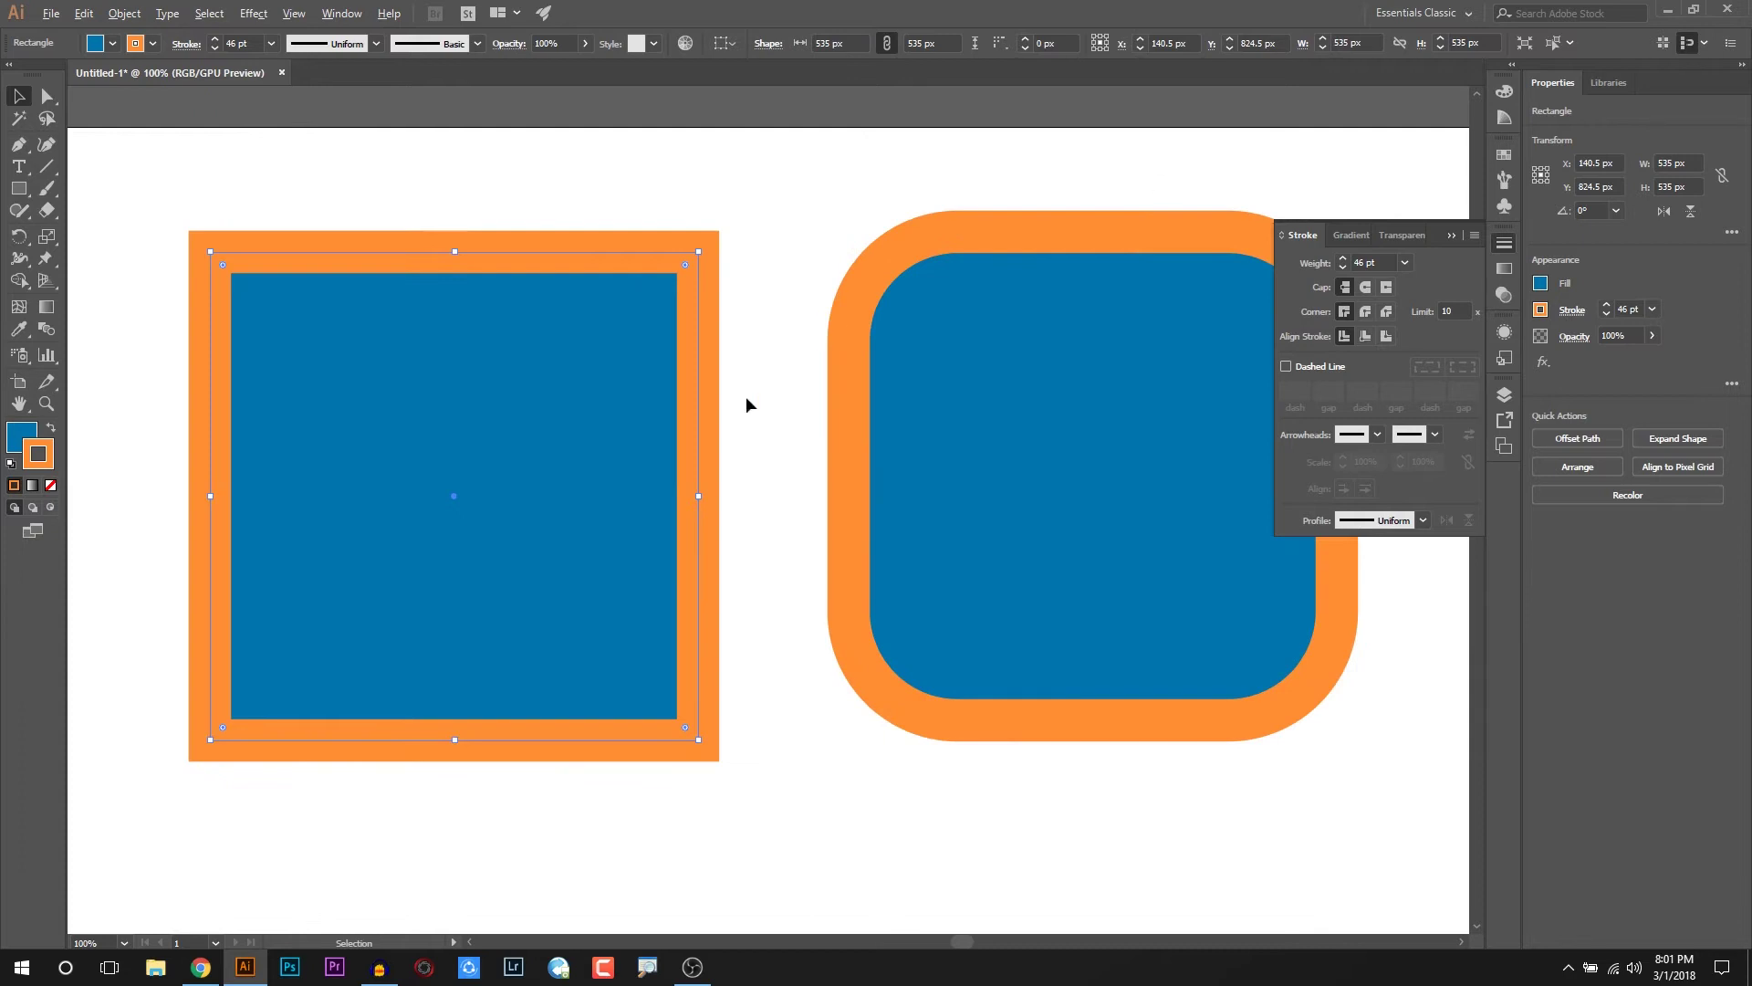
scroll(718, 224, "up", 1)
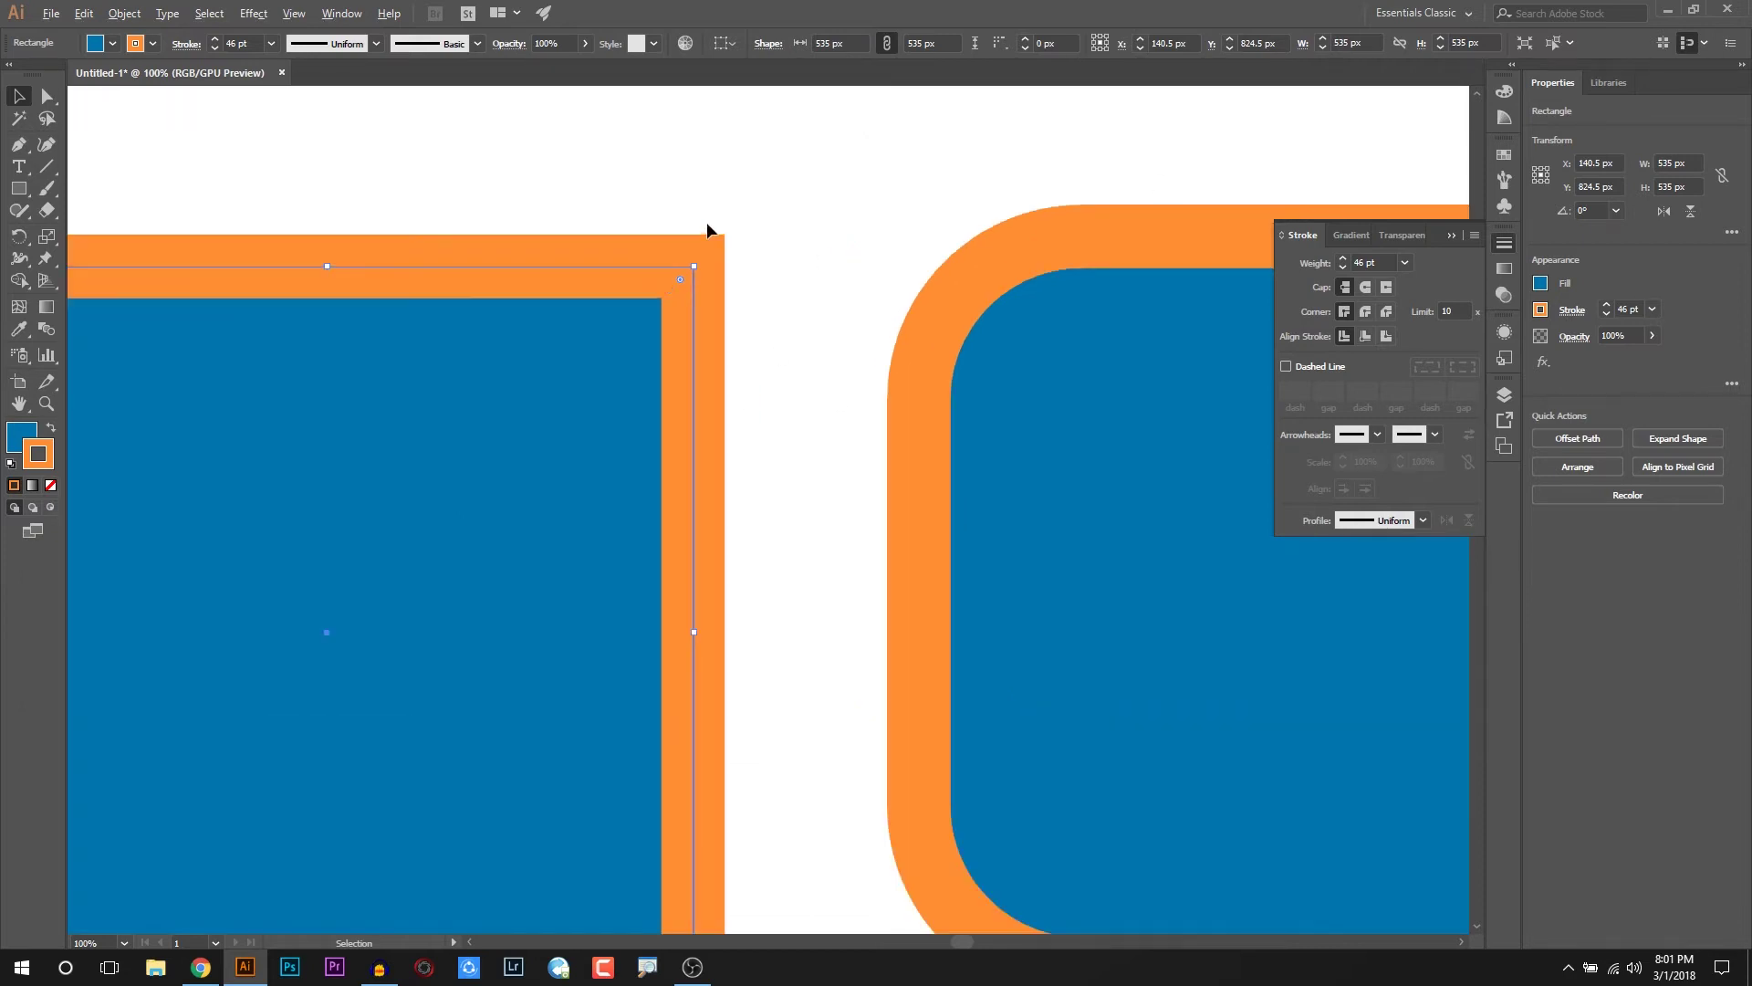
left_click(1366, 312)
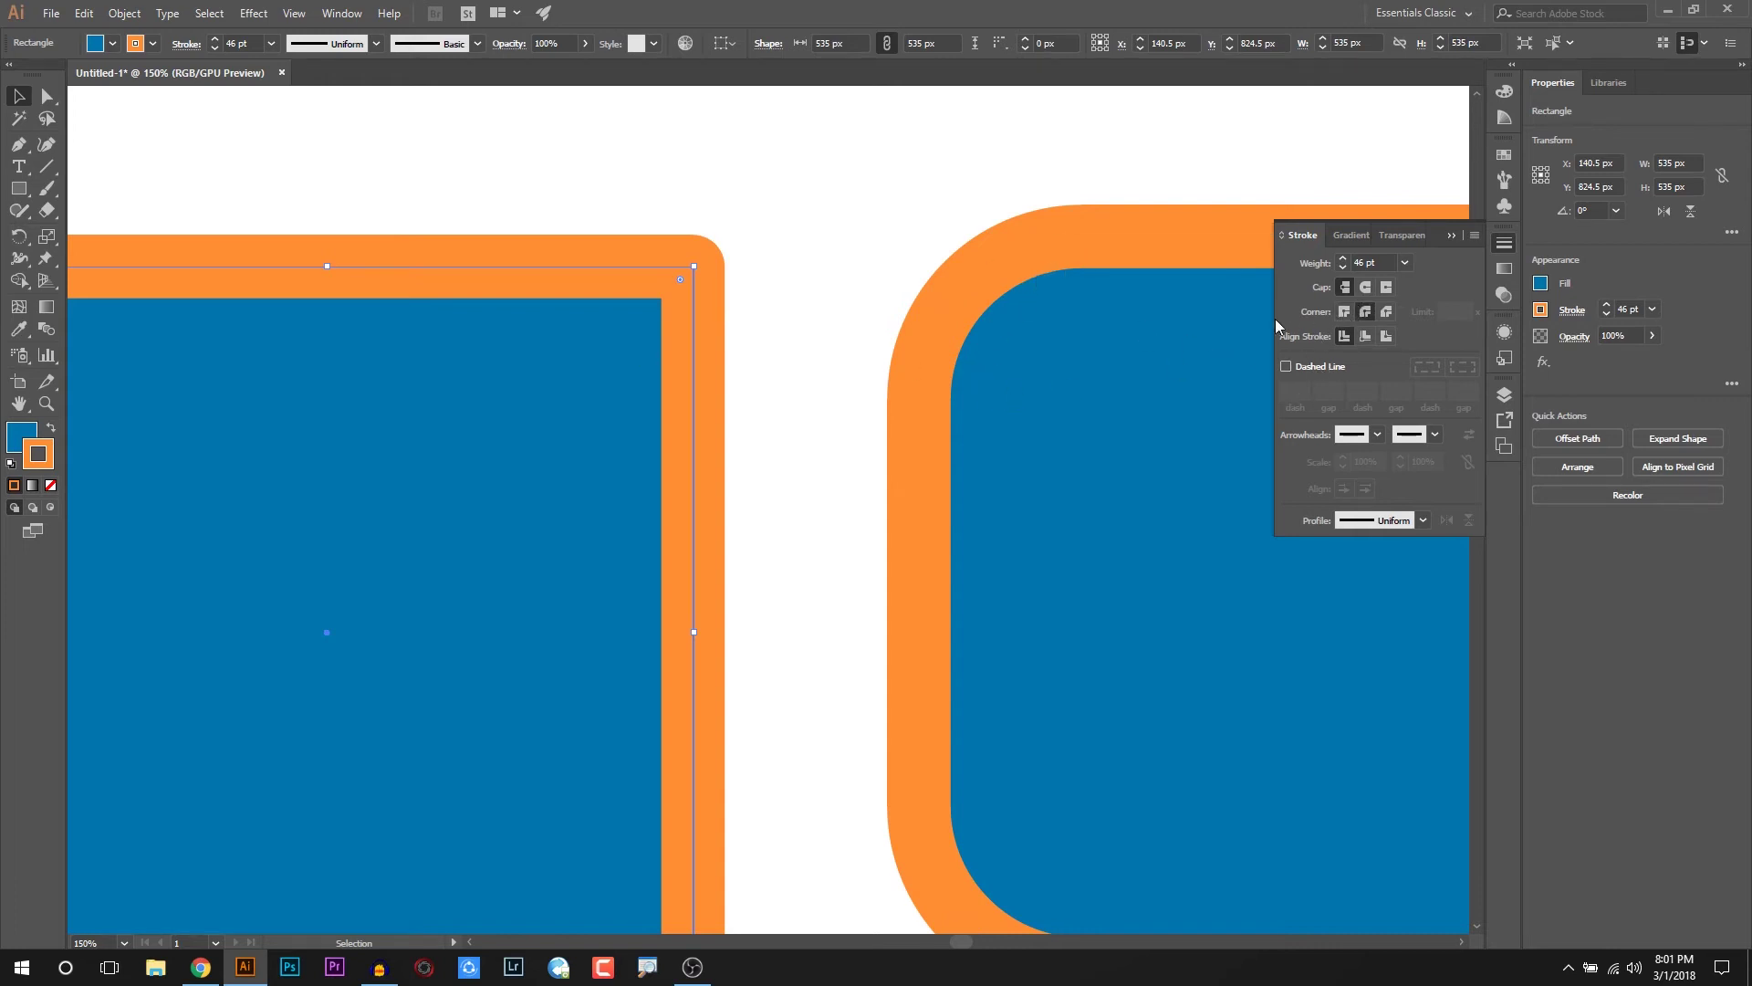
left_click(1387, 313)
Delete both the original square and its rounded copy from the artboard.
scroll(628, 315, "down", 1)
scroll(633, 323, "down", 2)
left_click_drag(403, 254, 922, 546)
key("Delete")
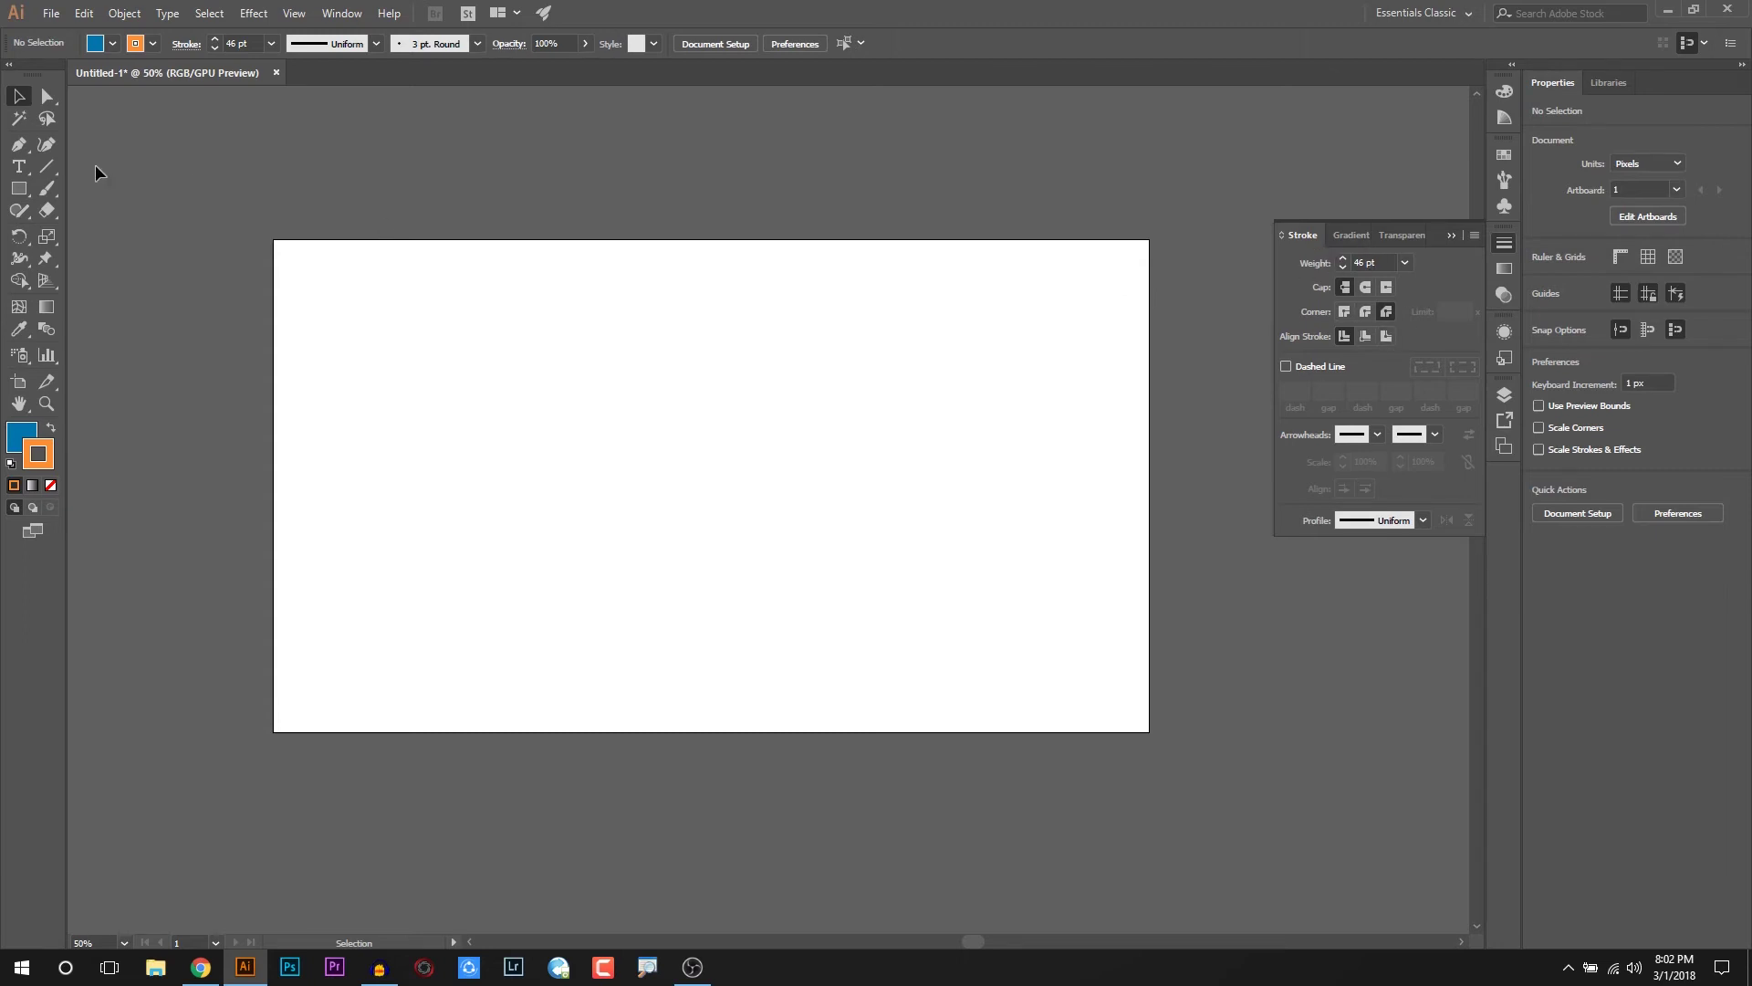
Draw a straight horizontal line about 1208 px long across the artboard with the Pen tool.
left_click(17, 146)
left_click(422, 449)
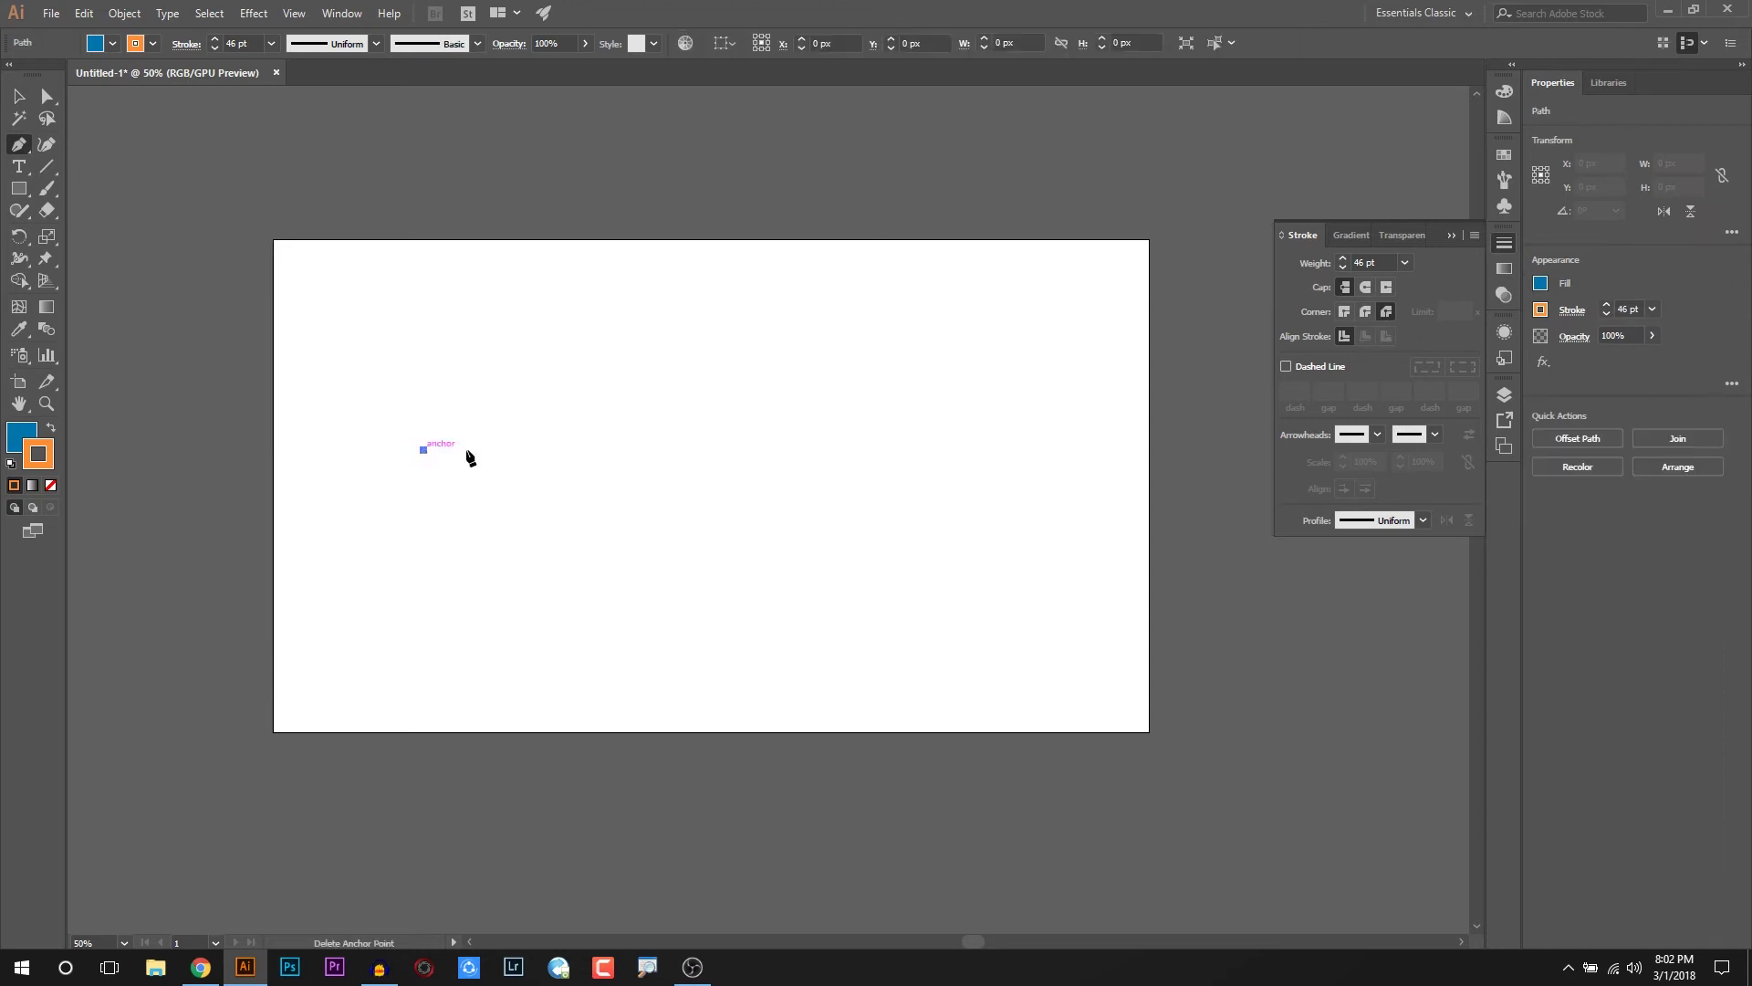
left_click(975, 449)
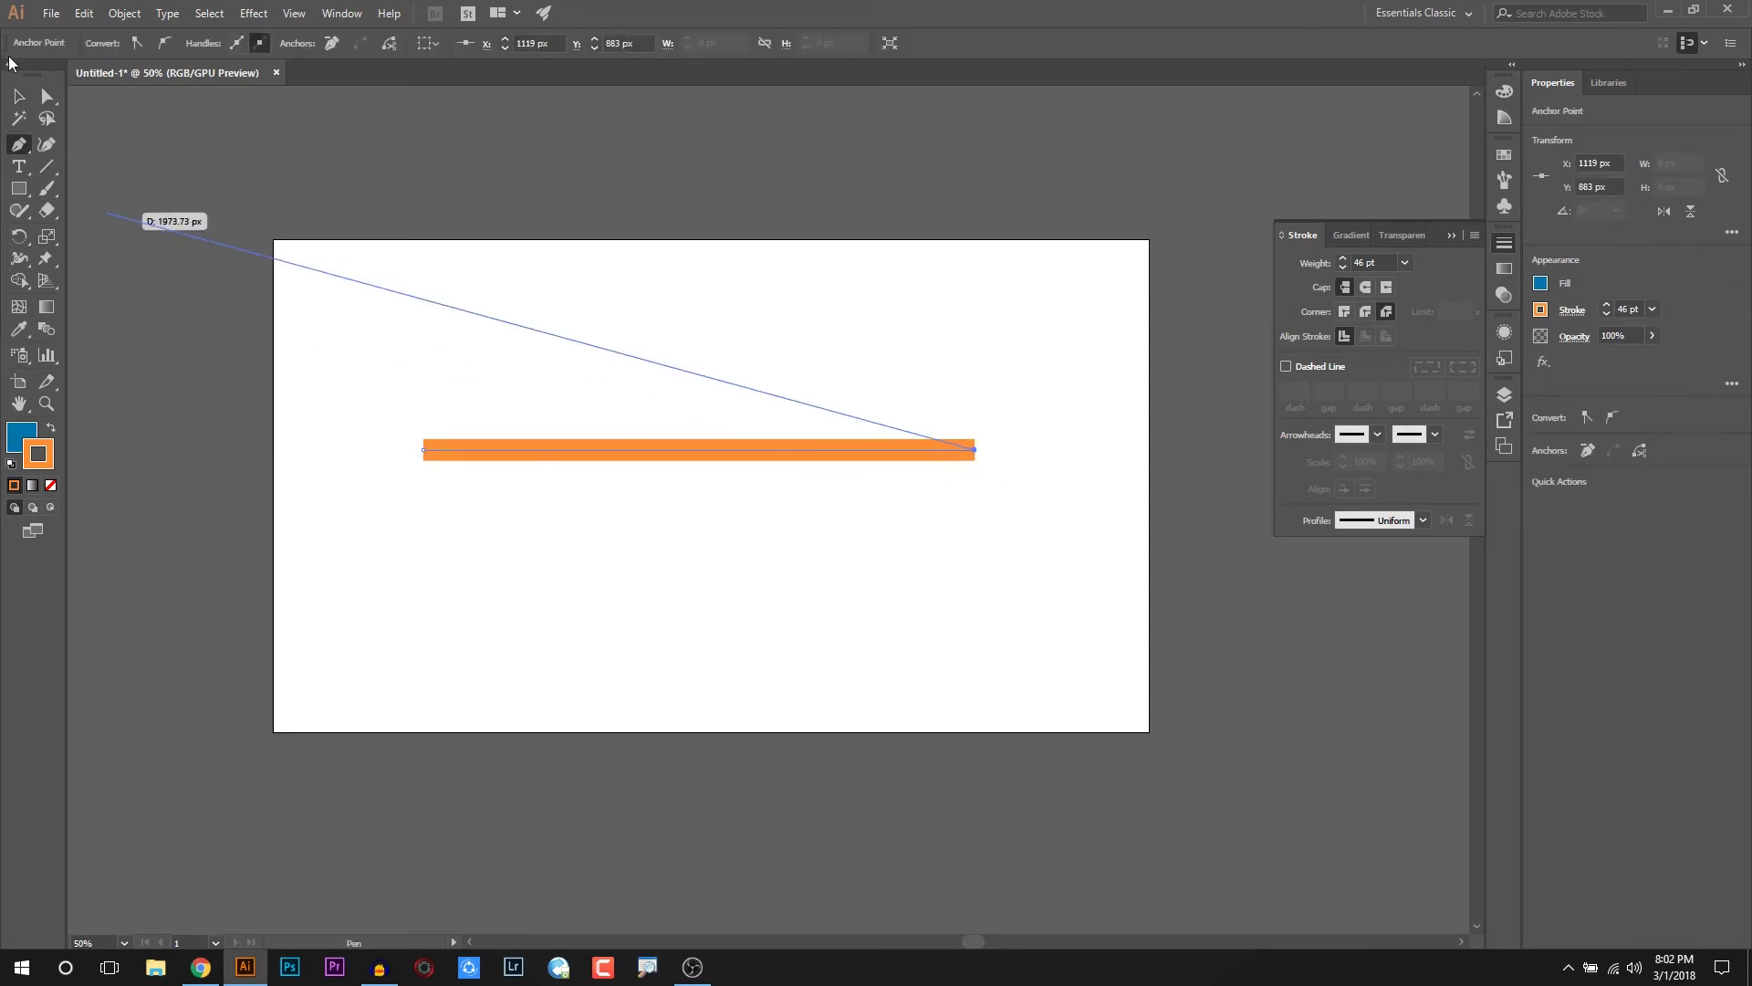
left_click(19, 96)
scroll(1066, 417, "up", 1)
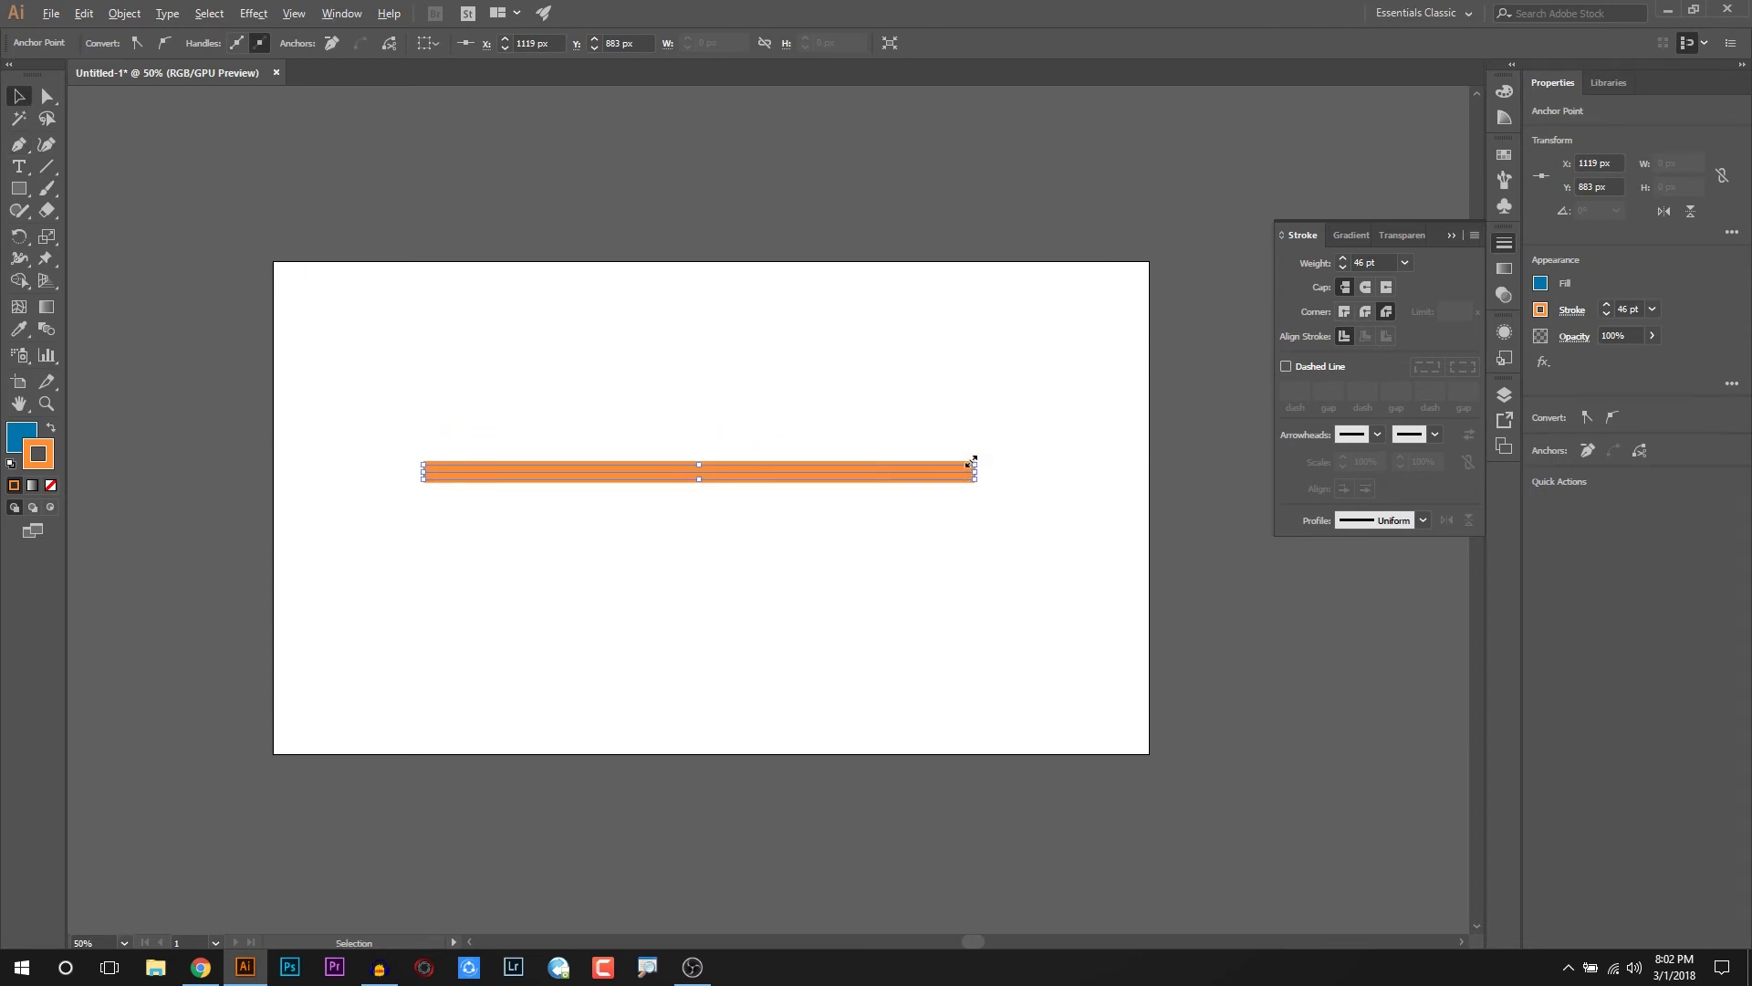
scroll(1041, 429, "up", 1, "alt")
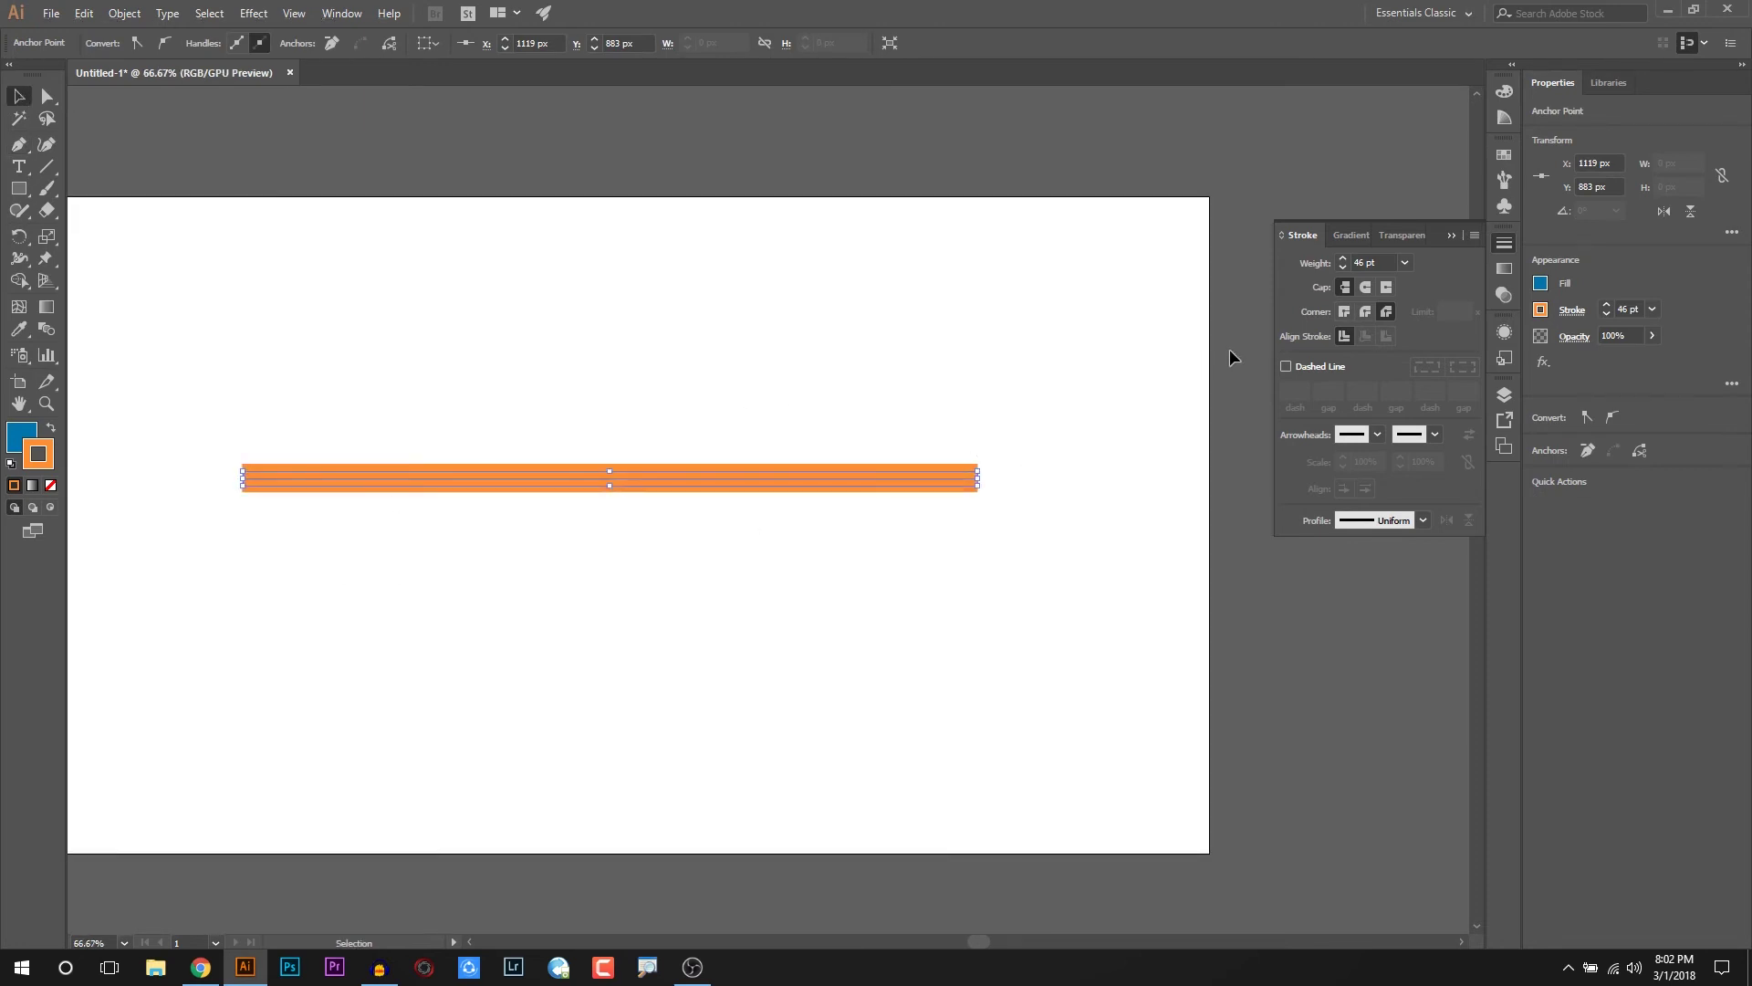
left_click(226, 460)
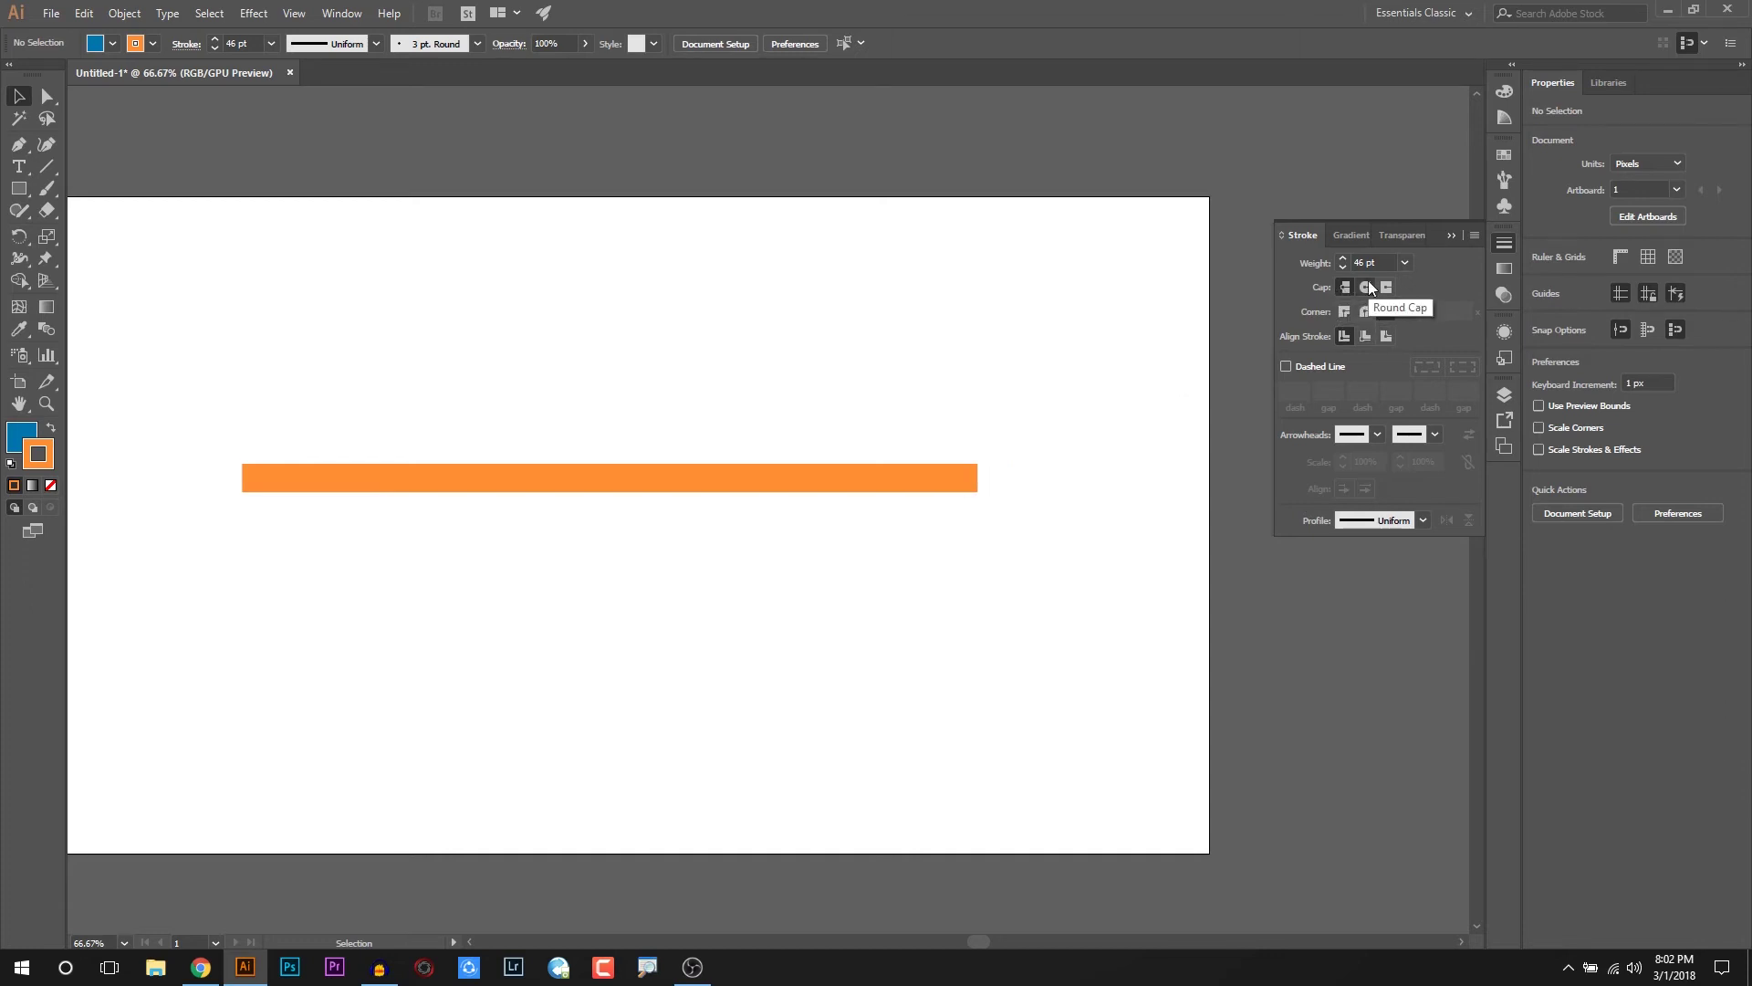
Try round and projecting caps on the line's ends, and set them back to the butt cap.
left_click(942, 469)
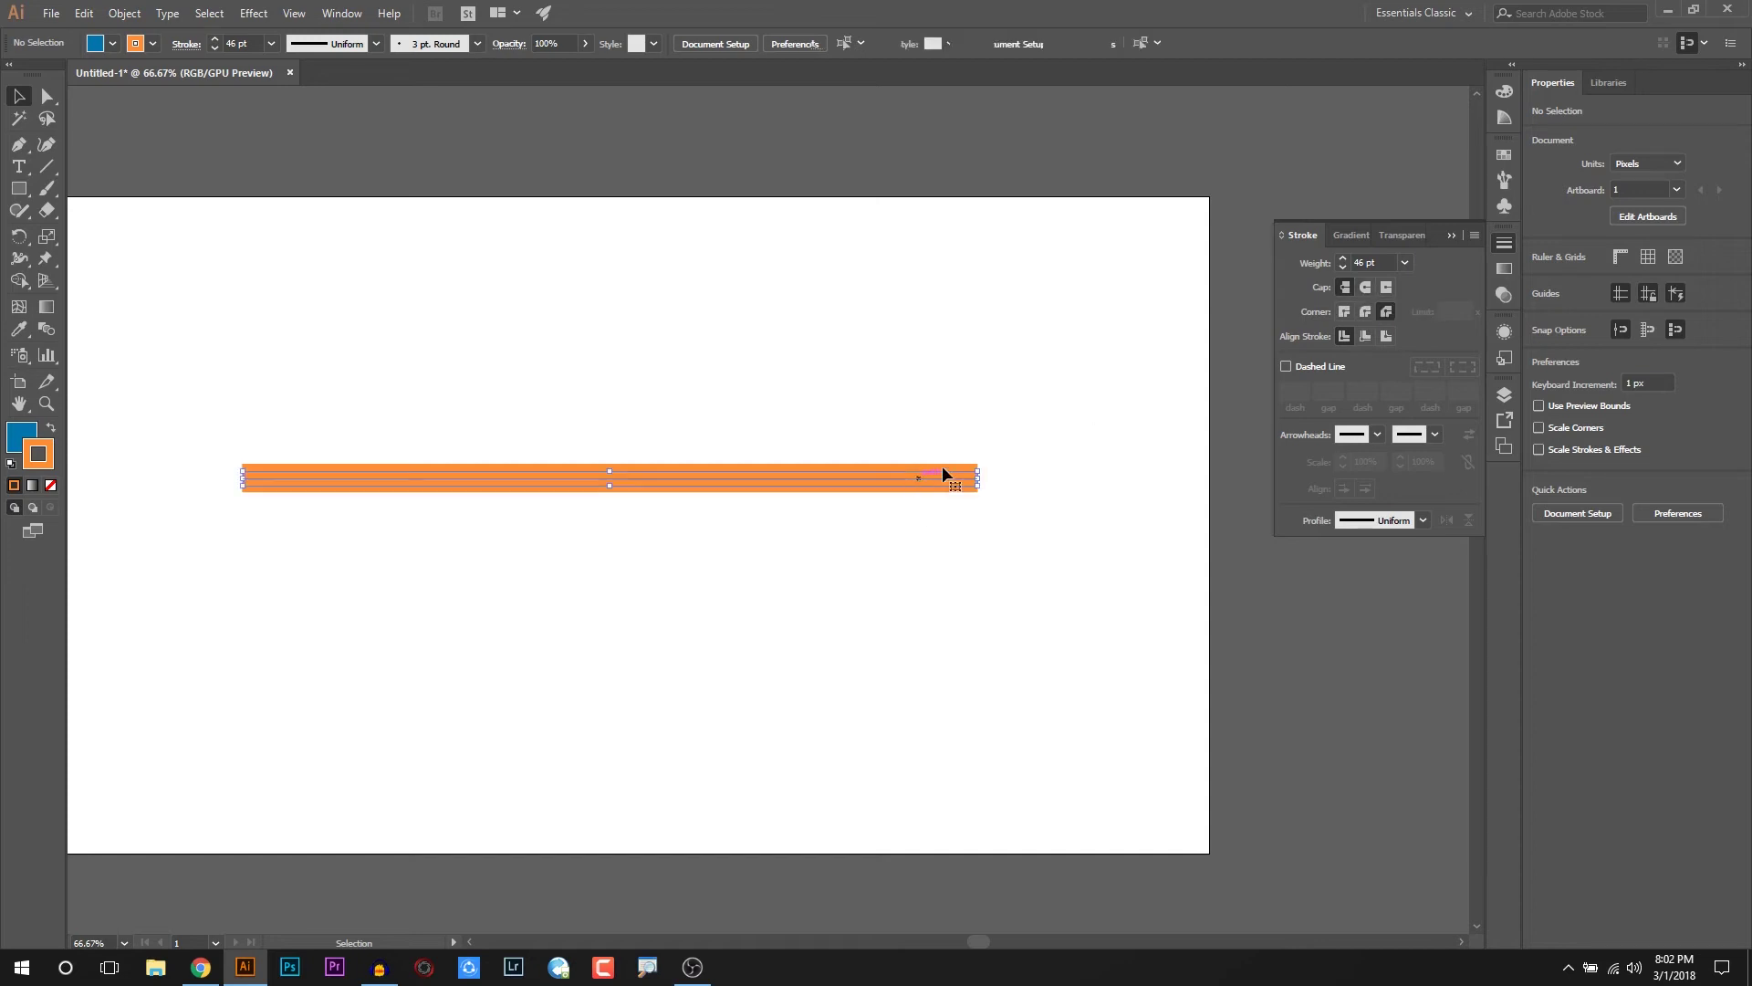
left_click(1363, 288)
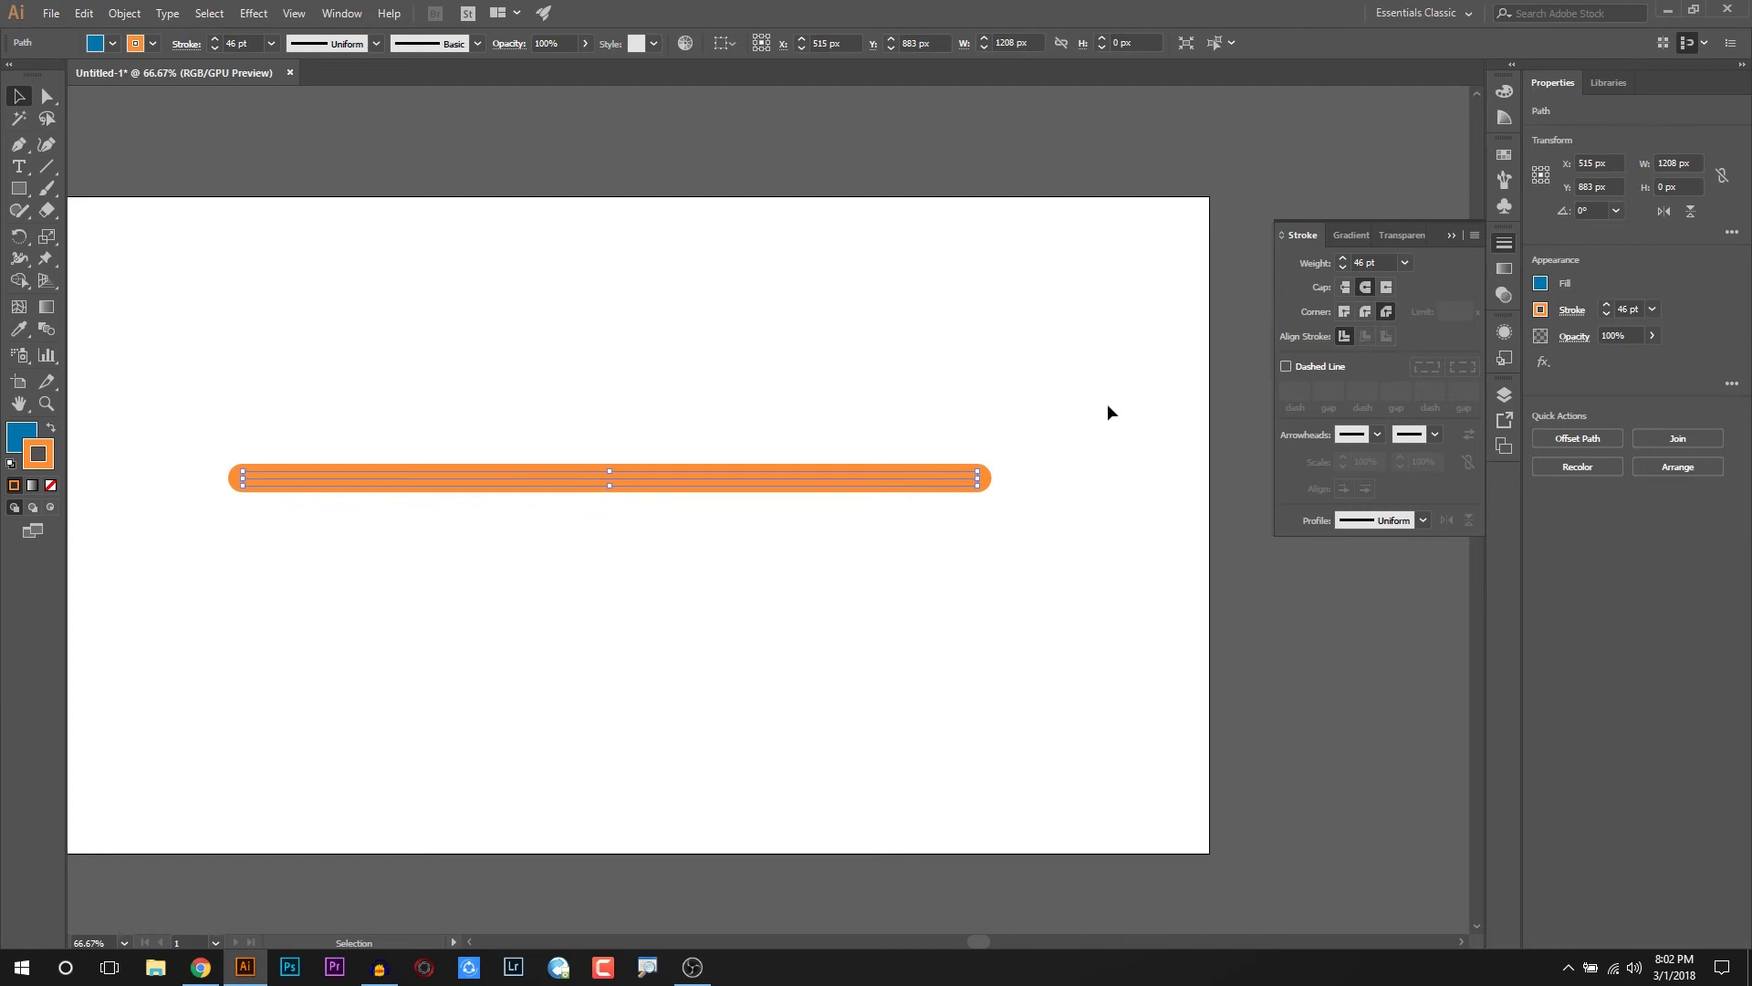
left_click(1387, 288)
scroll(1002, 510, "up", 5)
scroll(900, 392, "up", 1)
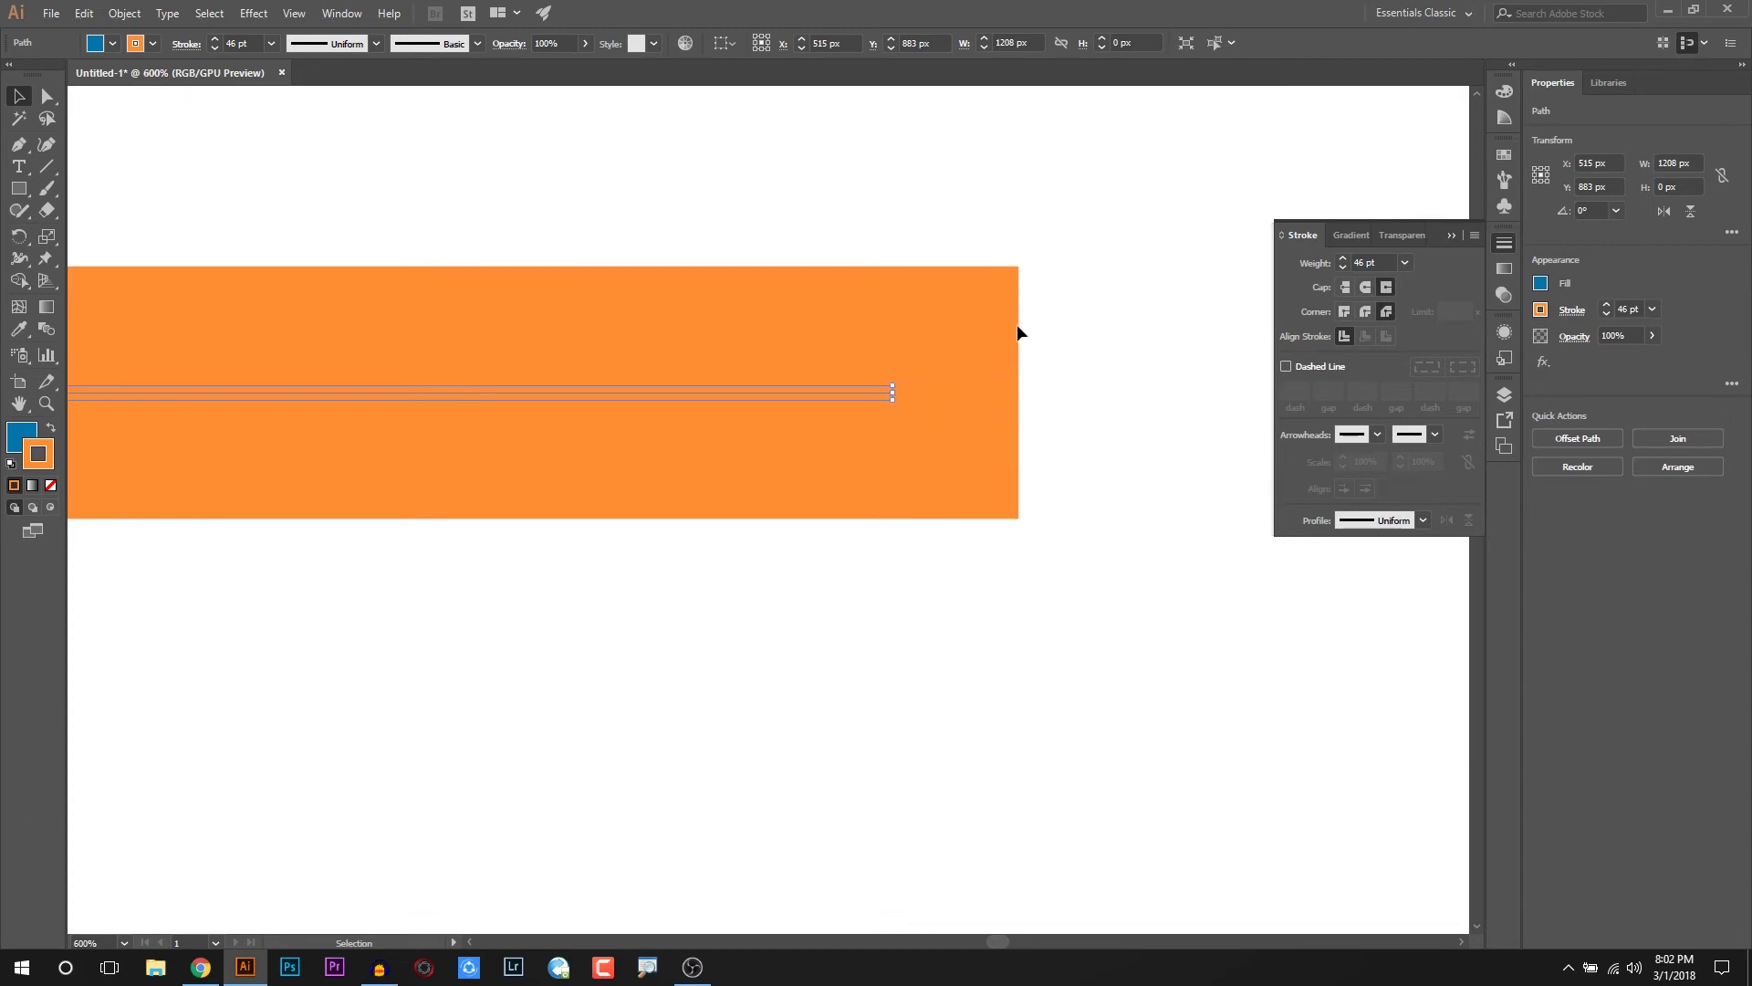
left_click(1345, 287)
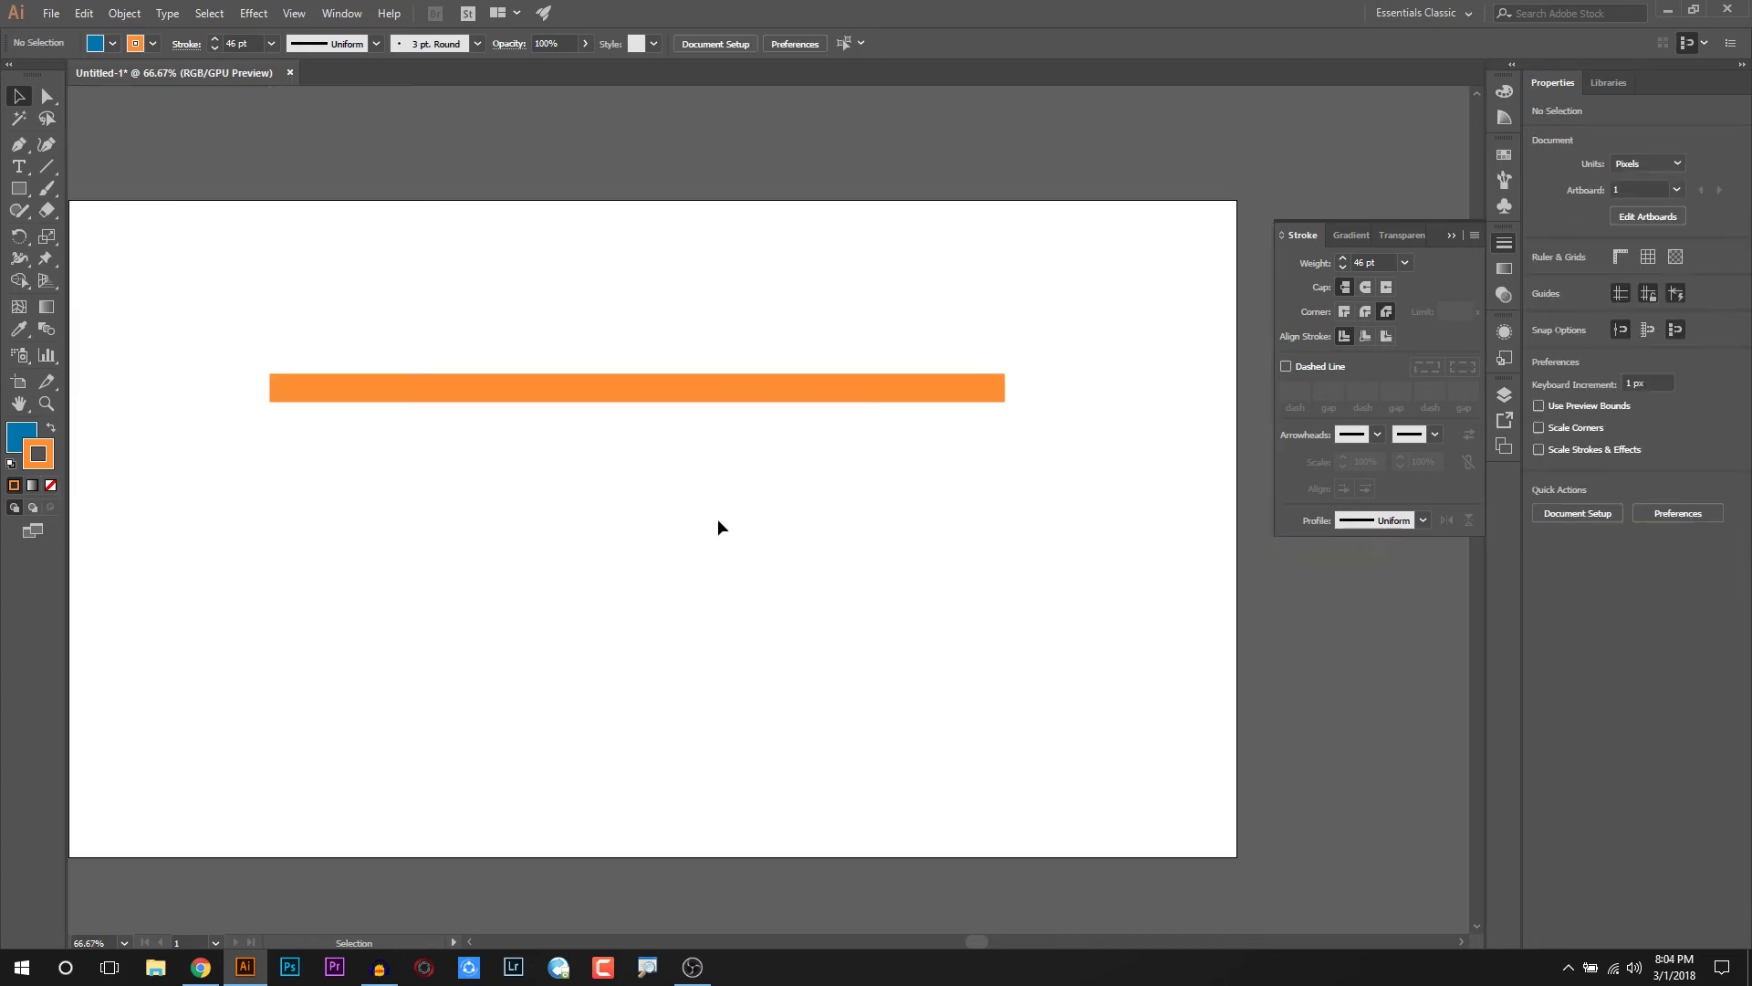
Make the horizontal line's stroke dashed, with 46 pt dashes and 37 pt gaps.
scroll(725, 533, "down", 1)
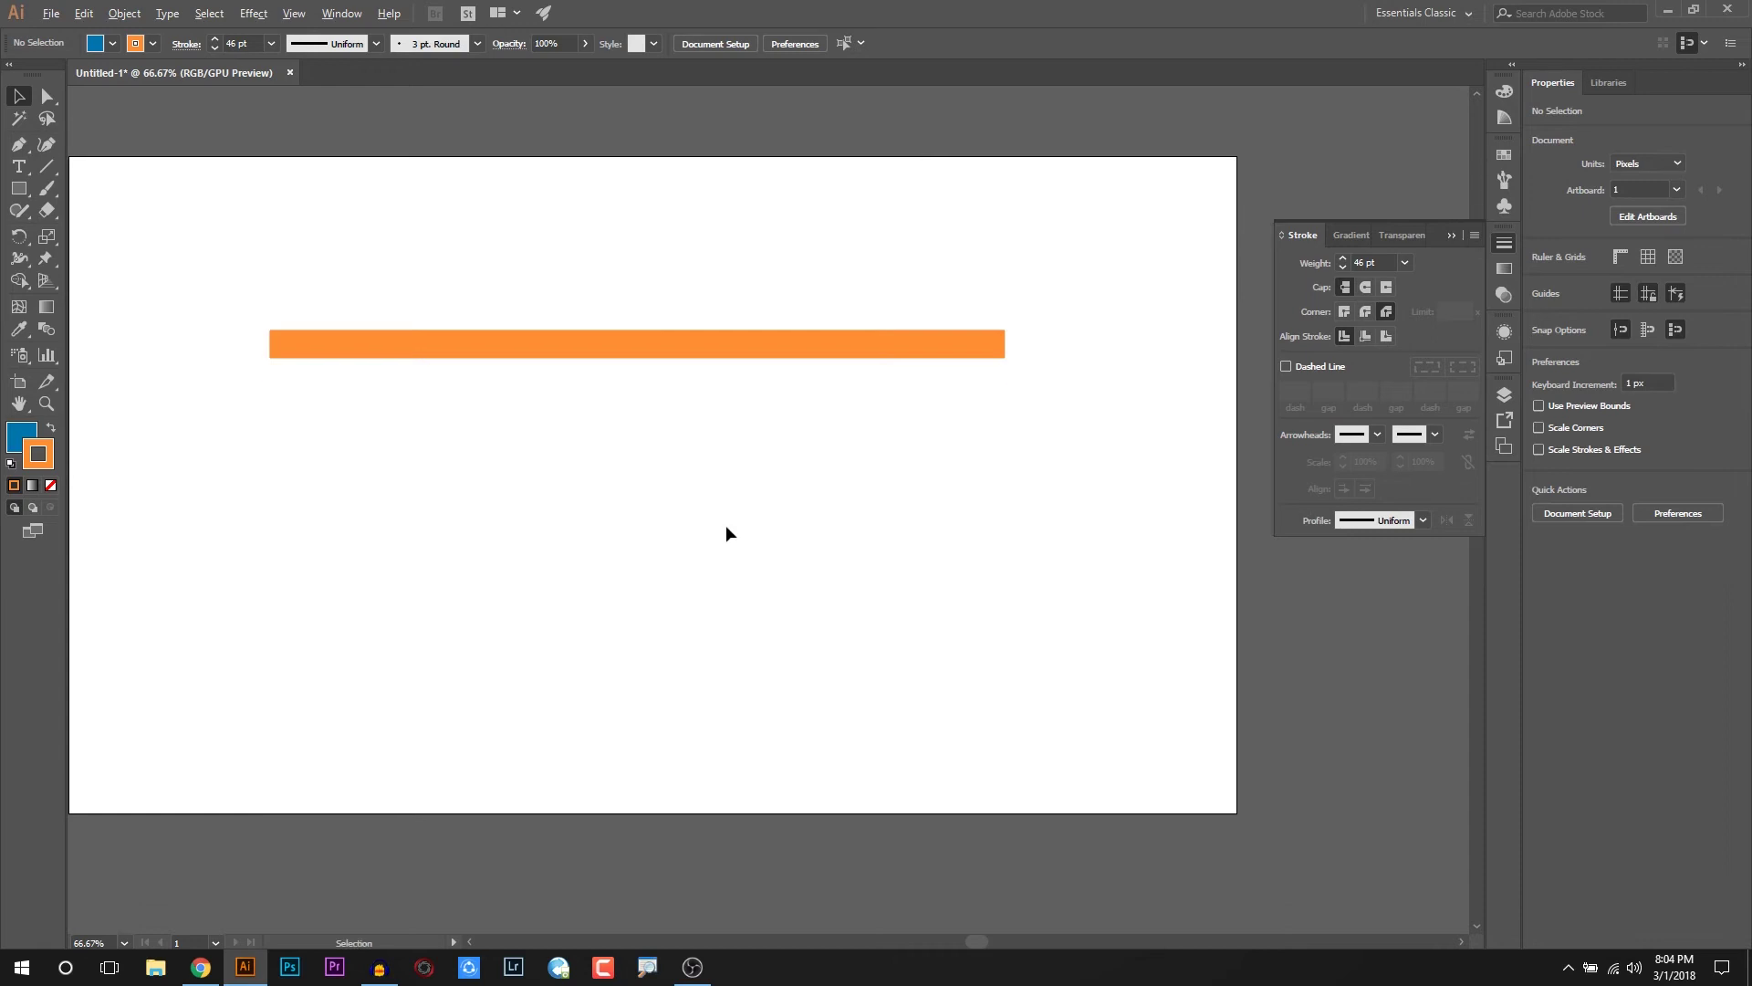
mouse_move(430, 399)
left_mouse_down()
mouse_move(548, 529)
mouse_move(476, 429)
left_mouse_up()
left_click(982, 360)
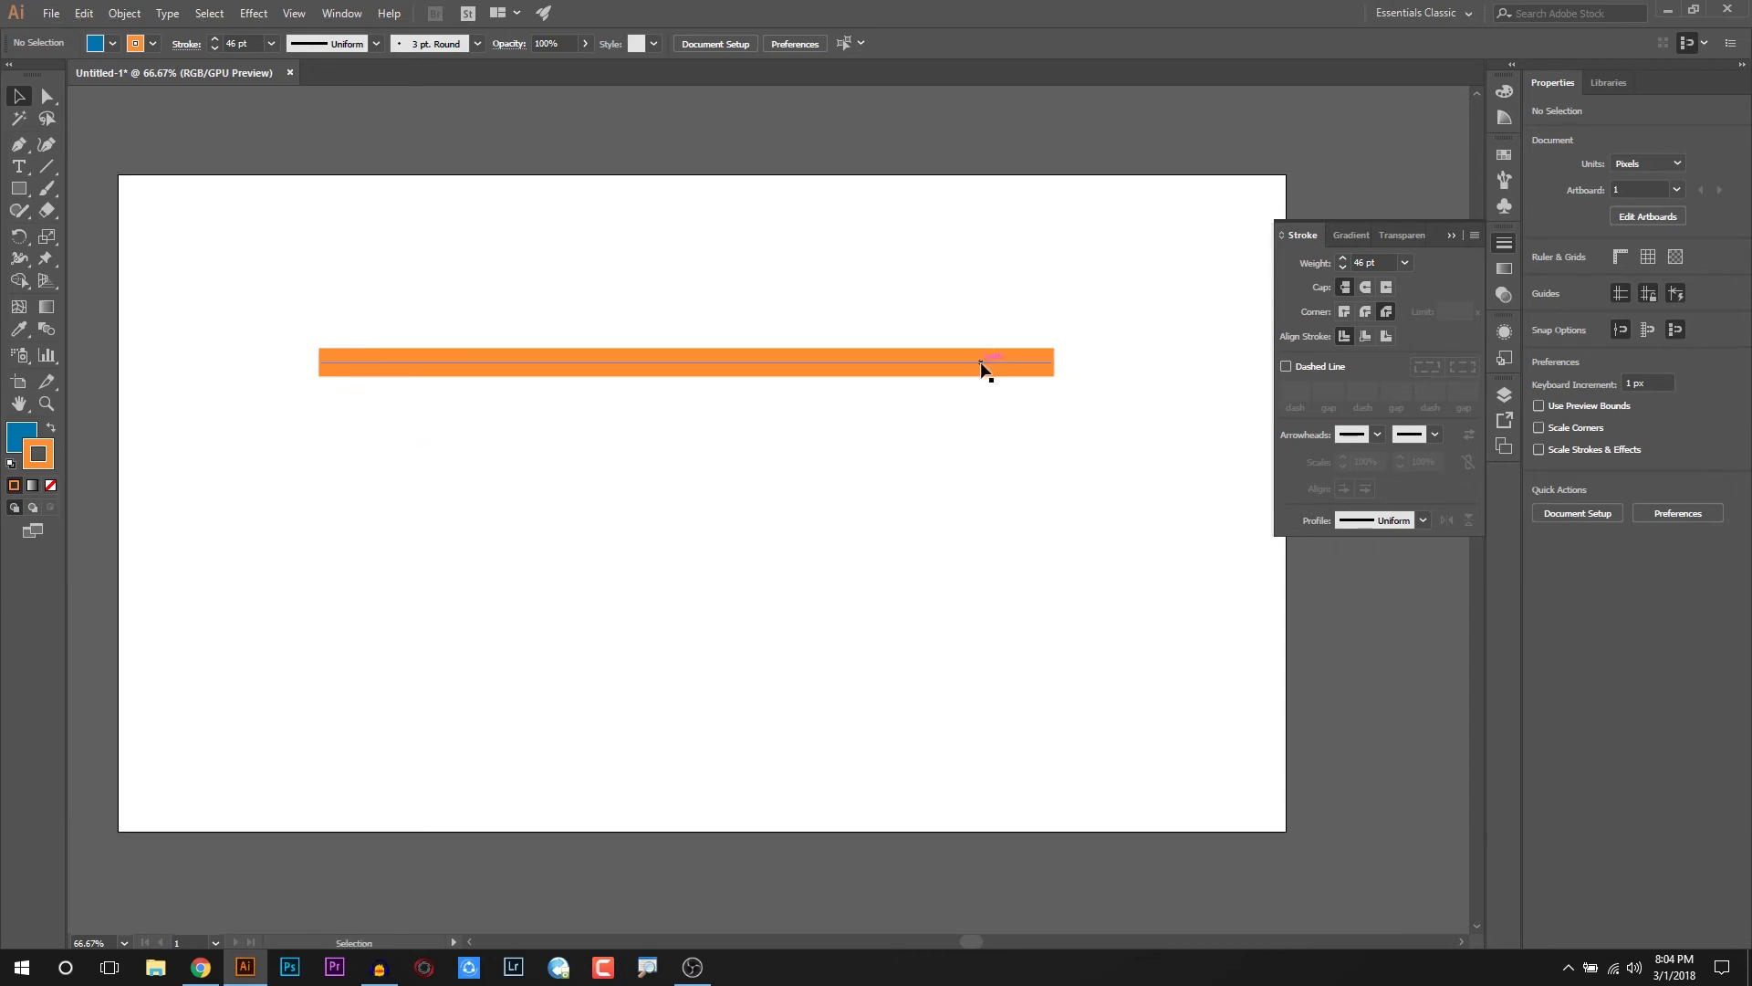
left_click(1318, 368)
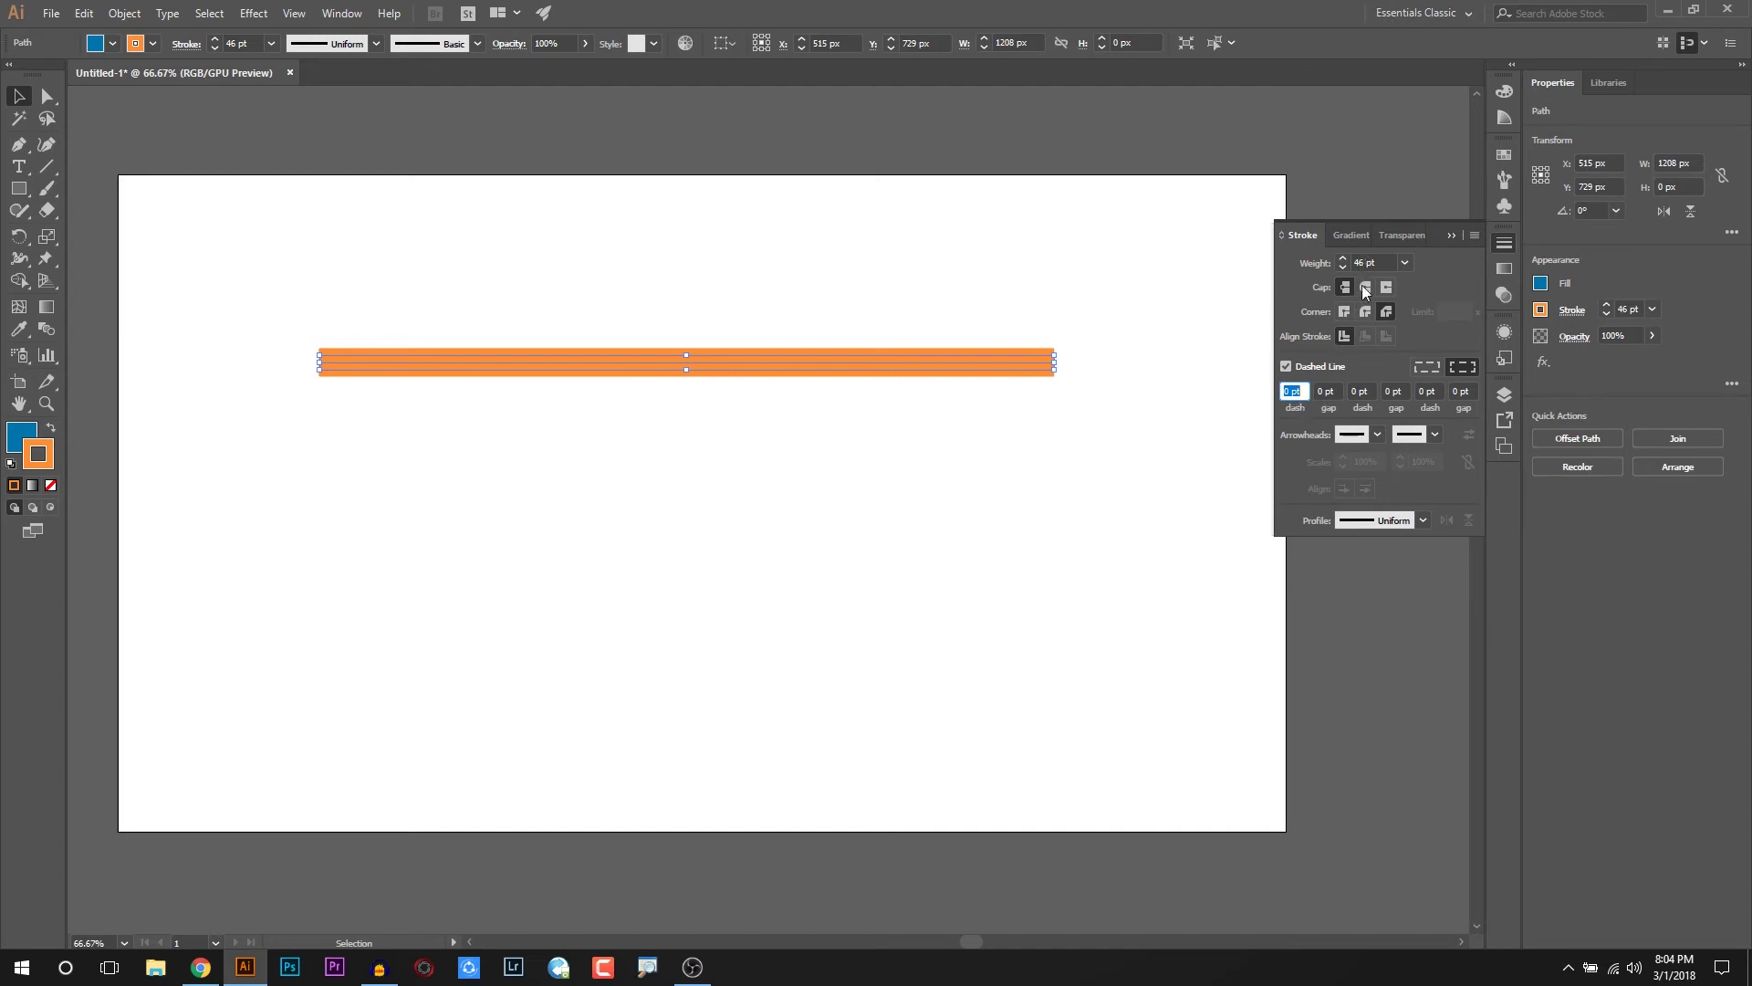
type("46")
left_click(1332, 390)
type("8")
key("Return")
scroll(1333, 391, "up", 14)
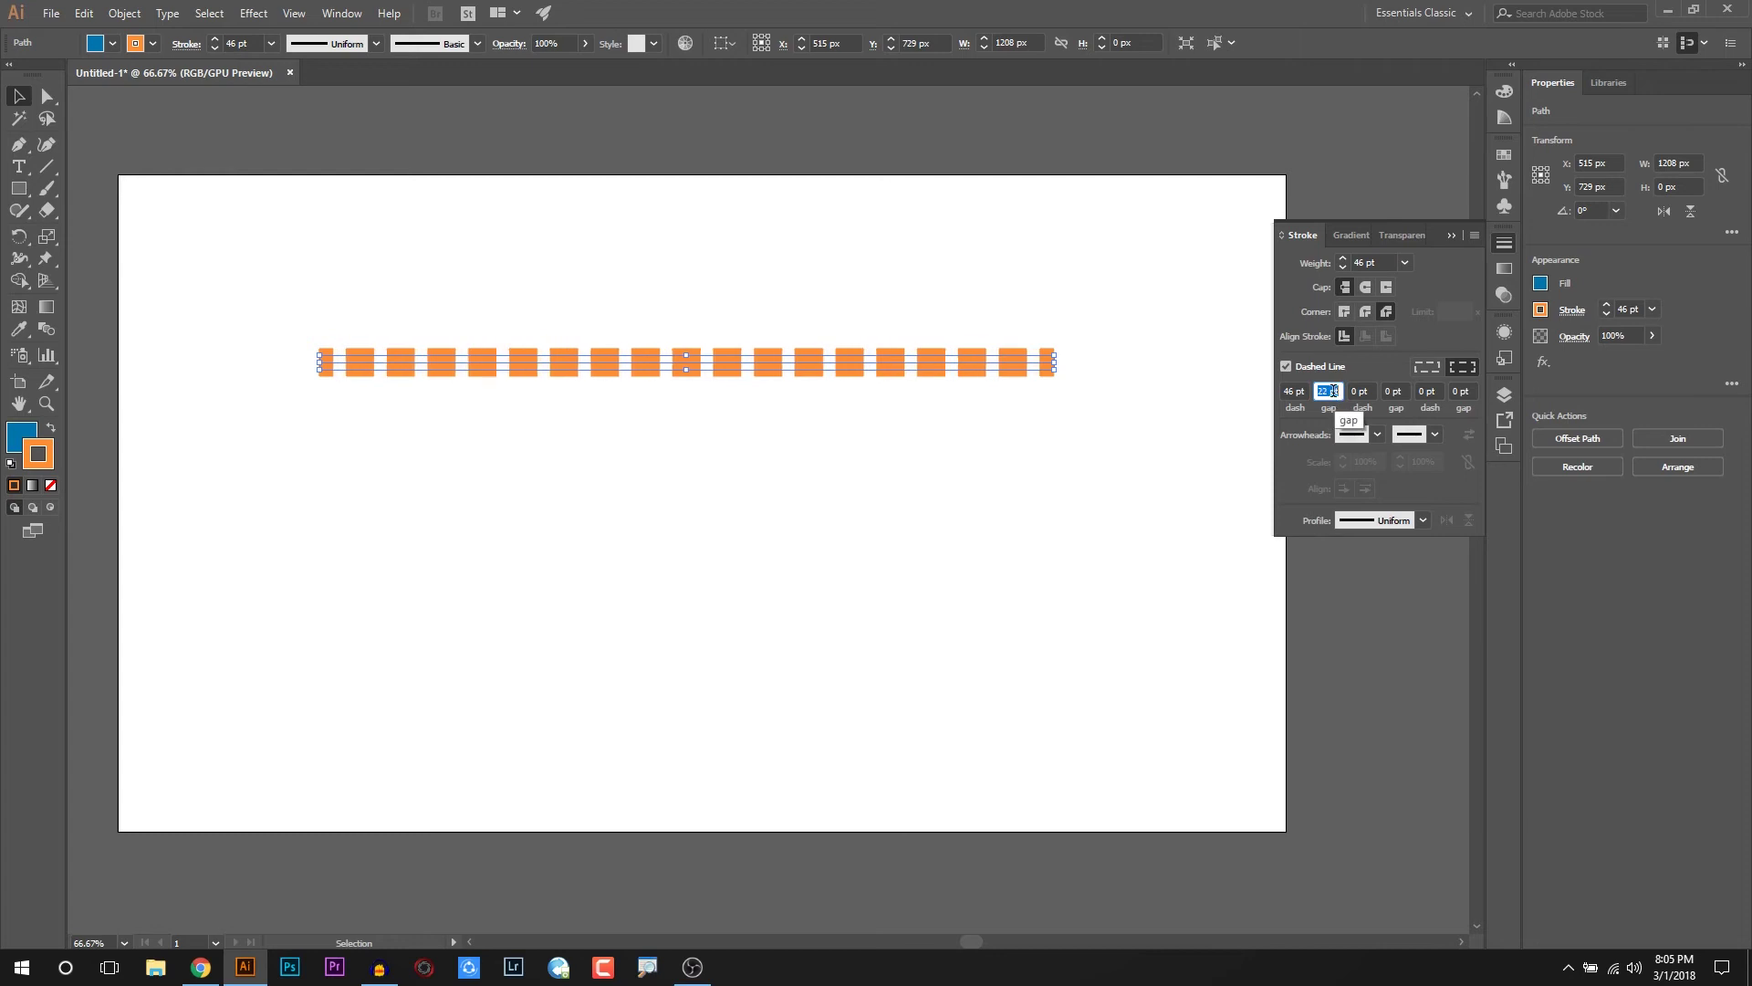
scroll(1333, 391, "up", 6)
scroll(1333, 391, "up", 7)
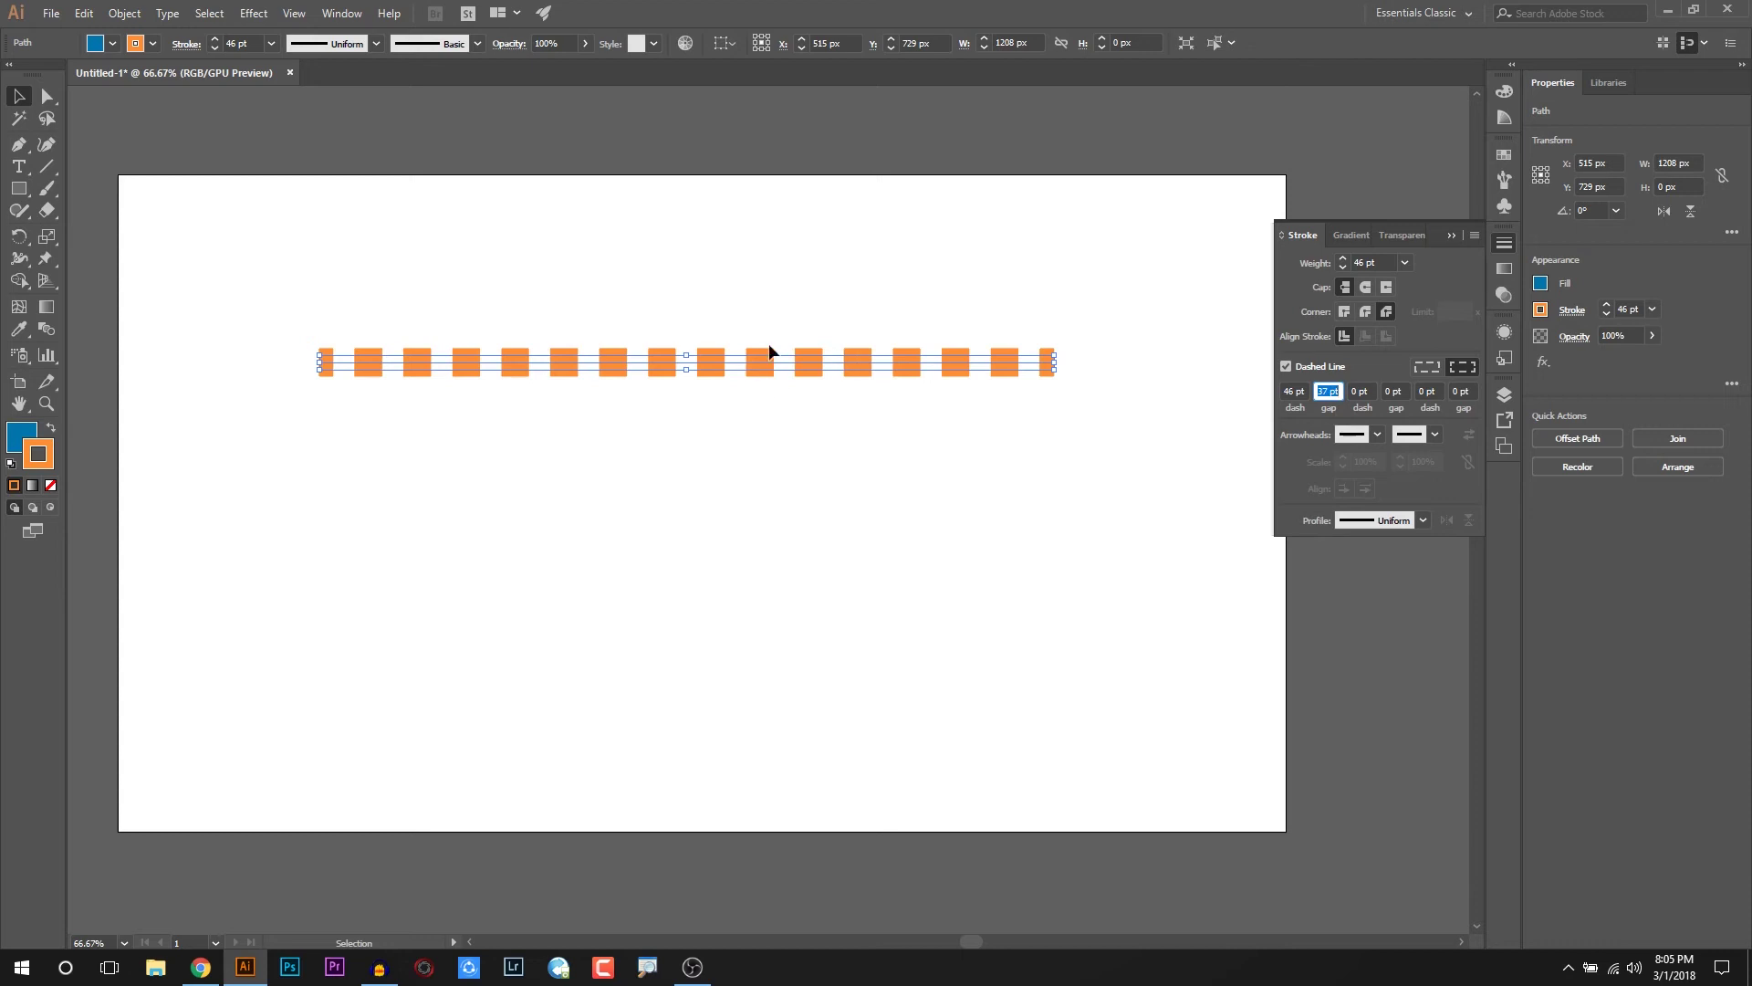
Turn the dashed line into a row of dots using round caps, 0 pt dashes and an 82 pt gap.
left_click(1366, 289)
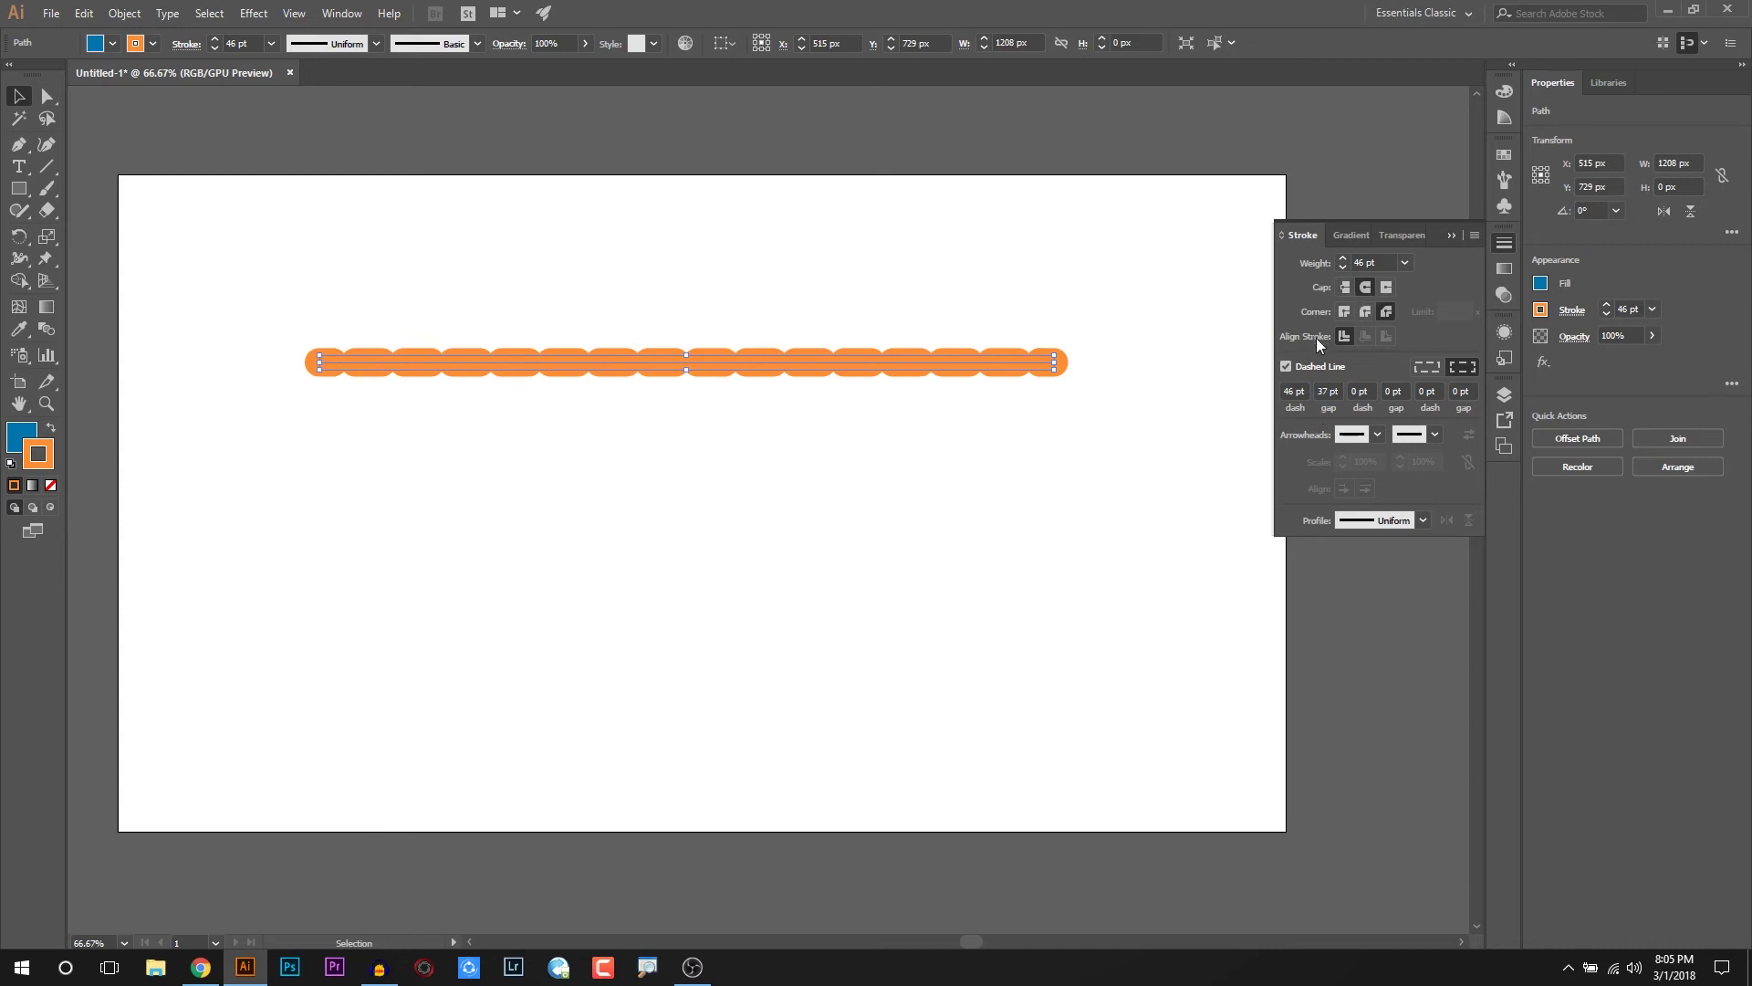
left_click(1303, 388)
double_click(1300, 390)
type("0")
key("Tab")
key("Up")
key("Up")
key("Up")
key("Up")
key("Up")
key("Up")
key("Up")
key("Up")
key("Up")
key("Up")
key("Up")
key("Up")
key("Up")
key("Up")
key("Up")
key("Up")
key("Up")
key("Up")
key("Up")
key("Up")
key("Up")
key("Up")
key("Up")
key("Up")
key("Up")
key("Up")
key("Up")
key("Up")
key("Up")
key("Up")
key("Up")
key("Up")
key("Up")
key("Up")
key("Up")
key("Up")
key("Up")
key("Up")
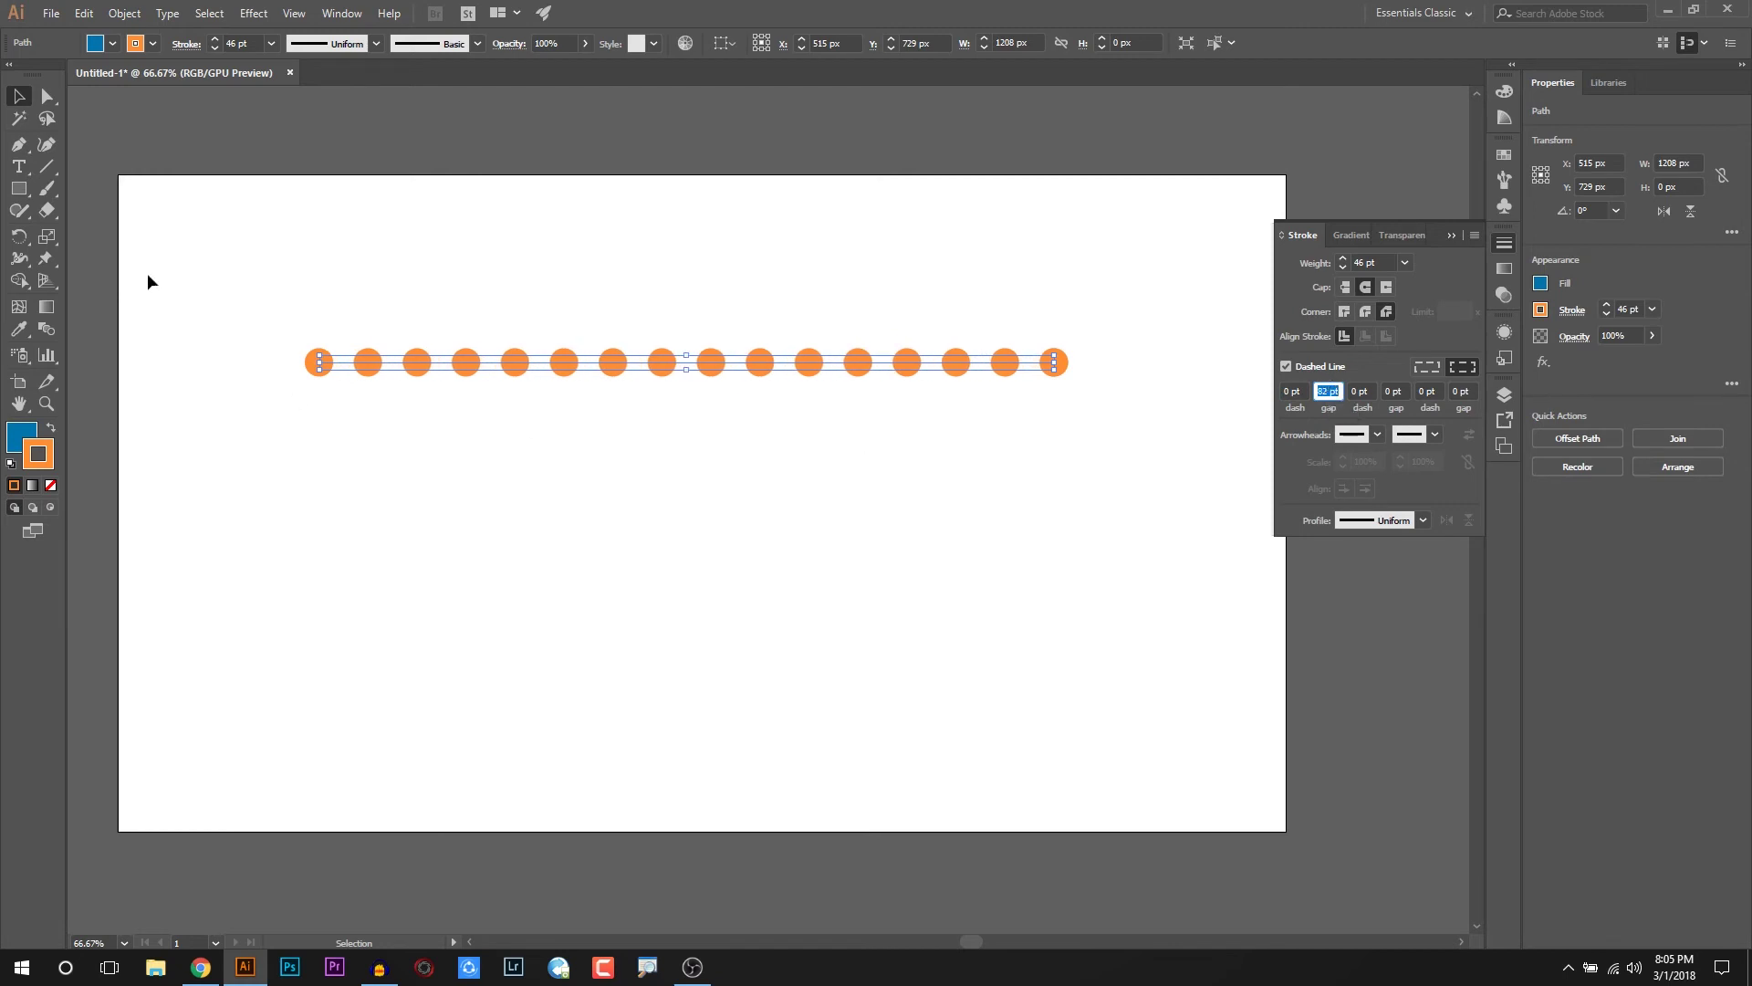
Try the dotted stroke on a new rectangle about 1073 by 354 px below the line and undo it.
left_click(19, 188)
mouse_move(395, 503)
left_mouse_down()
mouse_move(704, 511)
mouse_move(1047, 717)
left_mouse_up()
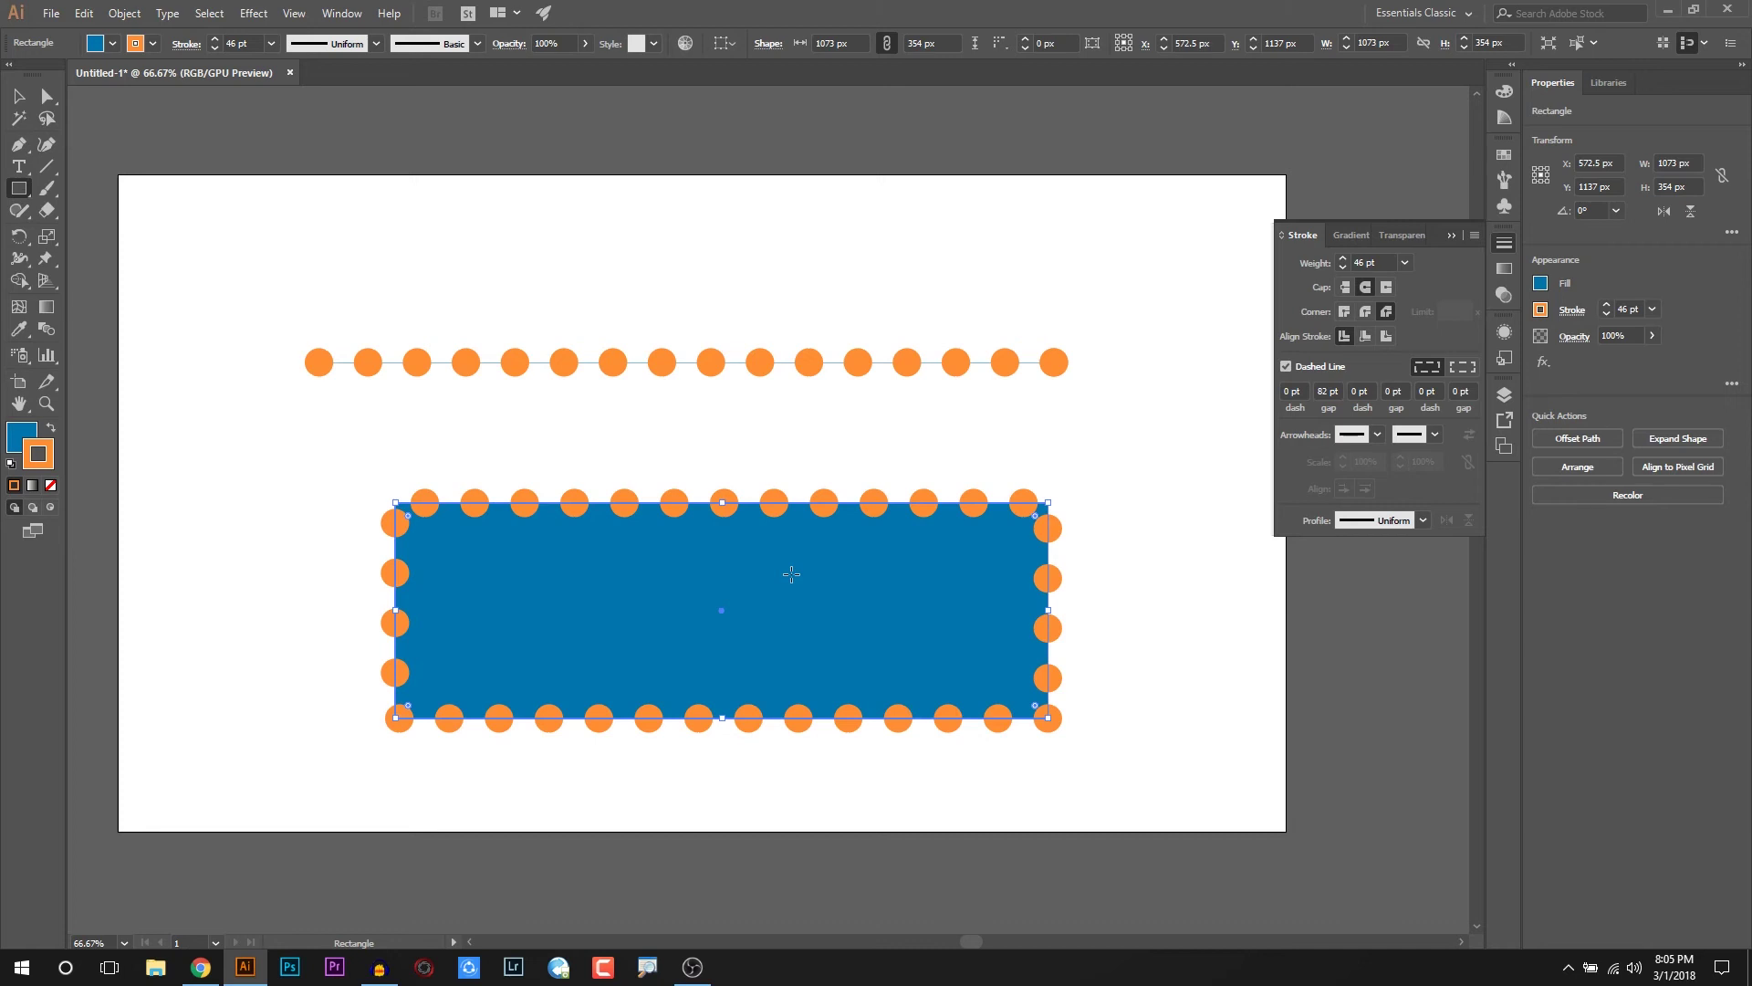
key("ctrl+z")
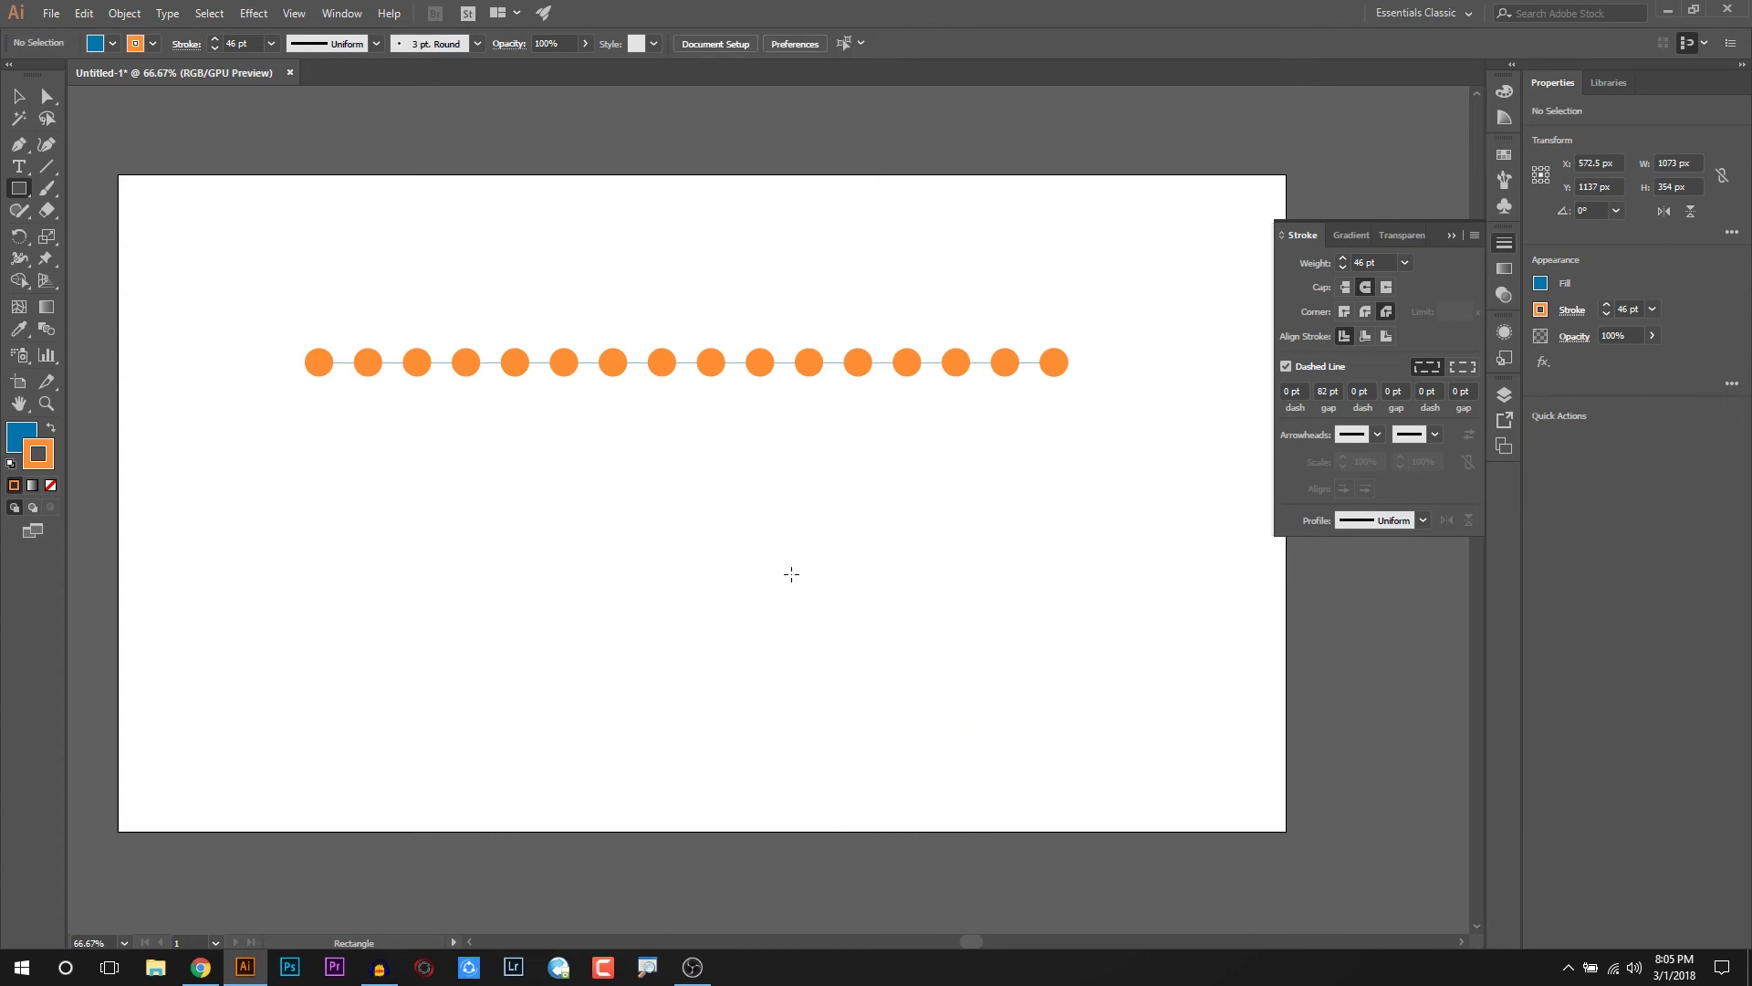
Restore the line to a solid stroke with butt caps and delete the line.
key("v")
key("ctrl+z")
left_click(1345, 289)
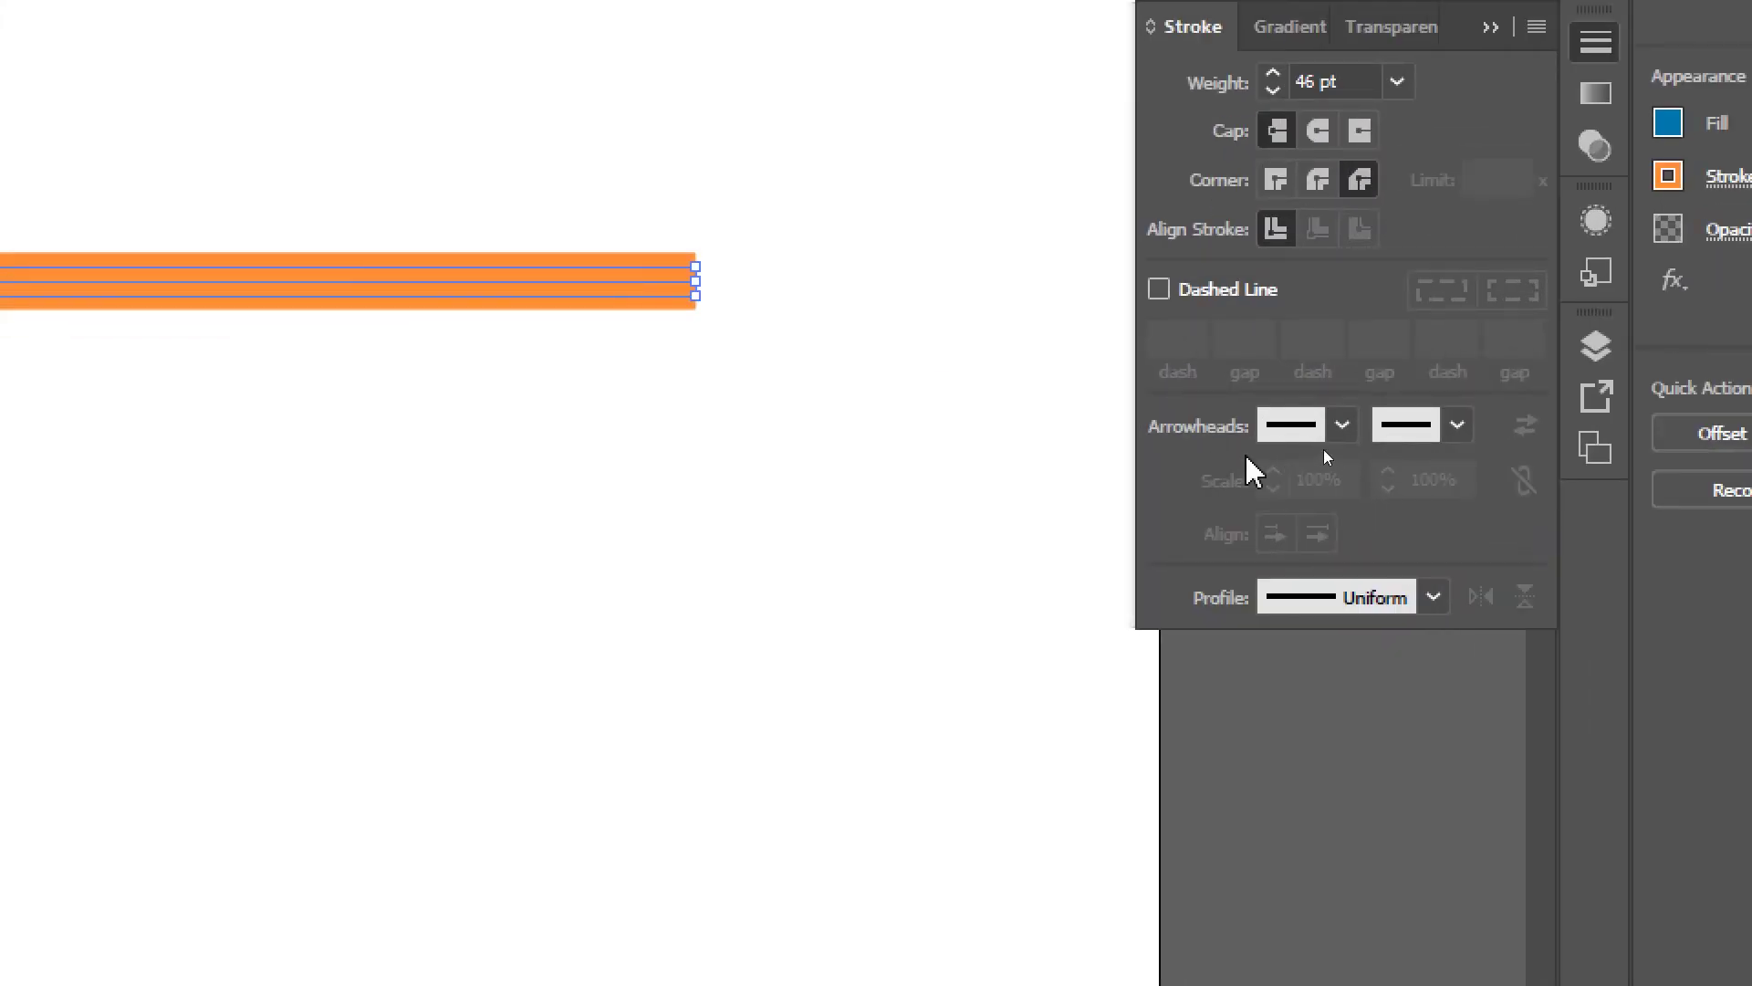
key("ctrl+shift+b")
key("ctrl+shift+b")
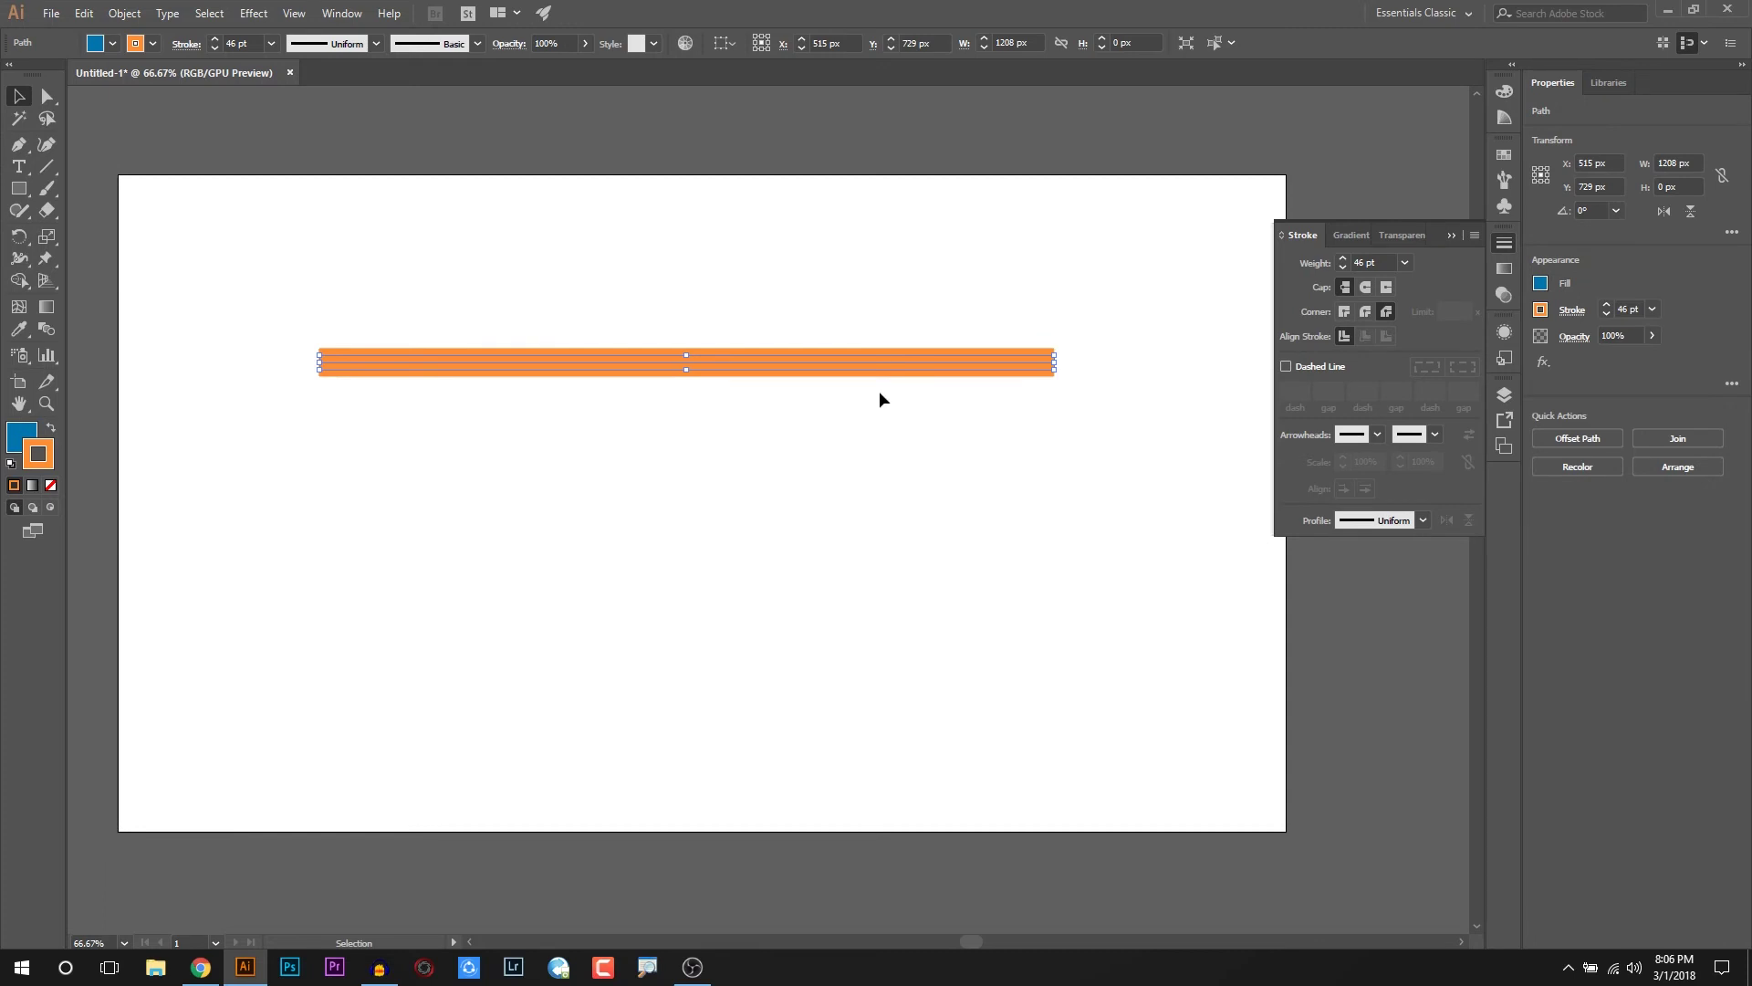
key("Delete")
left_click(18, 146)
left_click(724, 675)
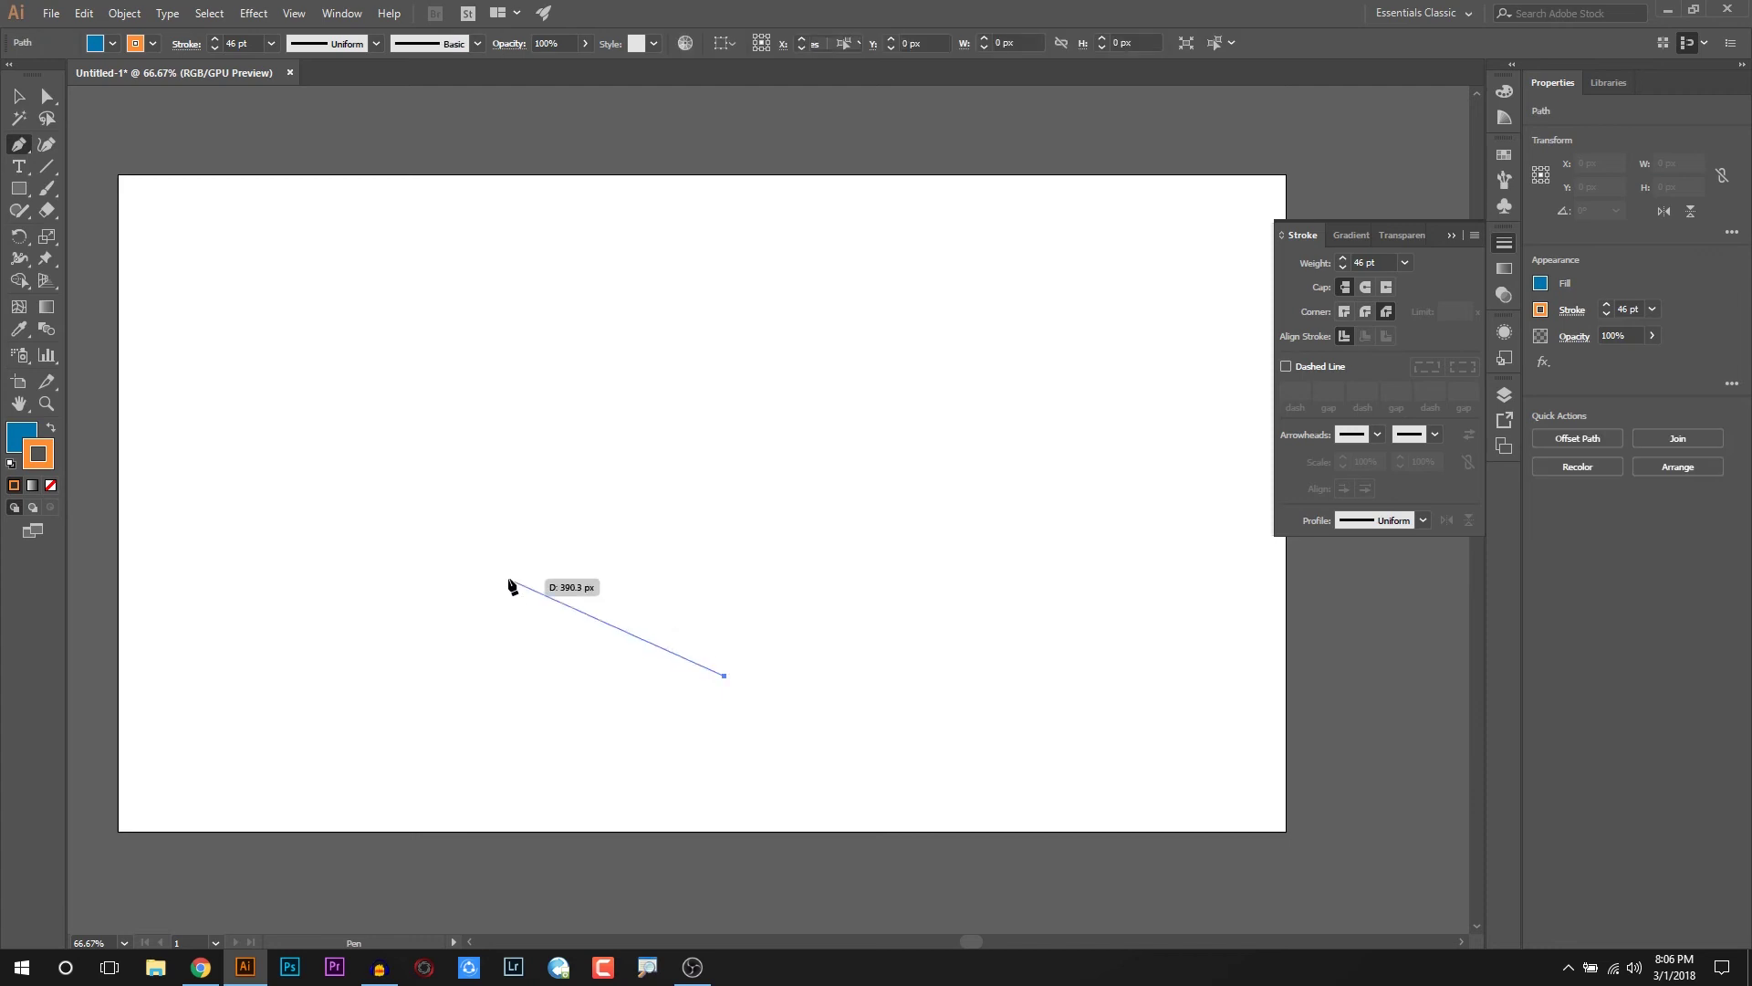
left_click_drag(447, 517, 447, 368)
left_click_drag(725, 322, 861, 265)
key("ctrl+z")
key("ctrl+z")
key("ctrl+z")
Draw an open C-shaped curve about 390 by 650 px through four points with the Curvature tool.
key("shift+grave")
left_click(703, 628)
left_click(527, 547)
left_click(464, 382)
left_click(671, 224)
key("v")
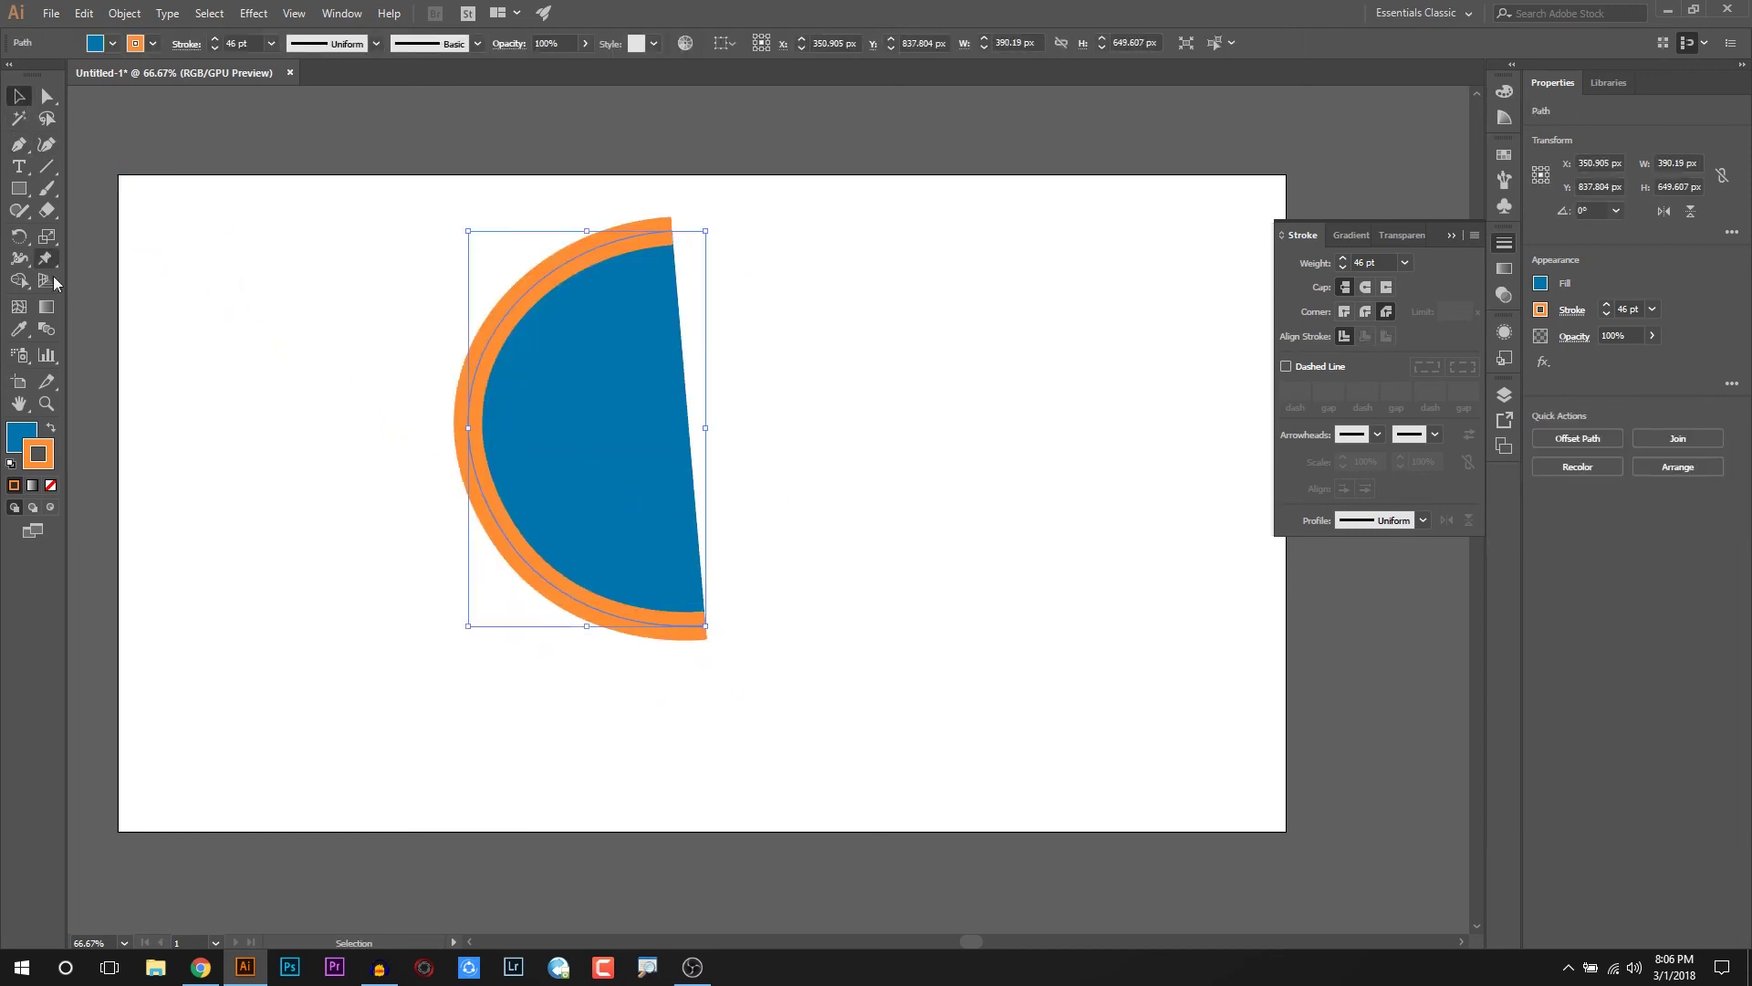
Remove the blue fill from the C-shaped curve so only its orange stroke is used.
left_click(22, 437)
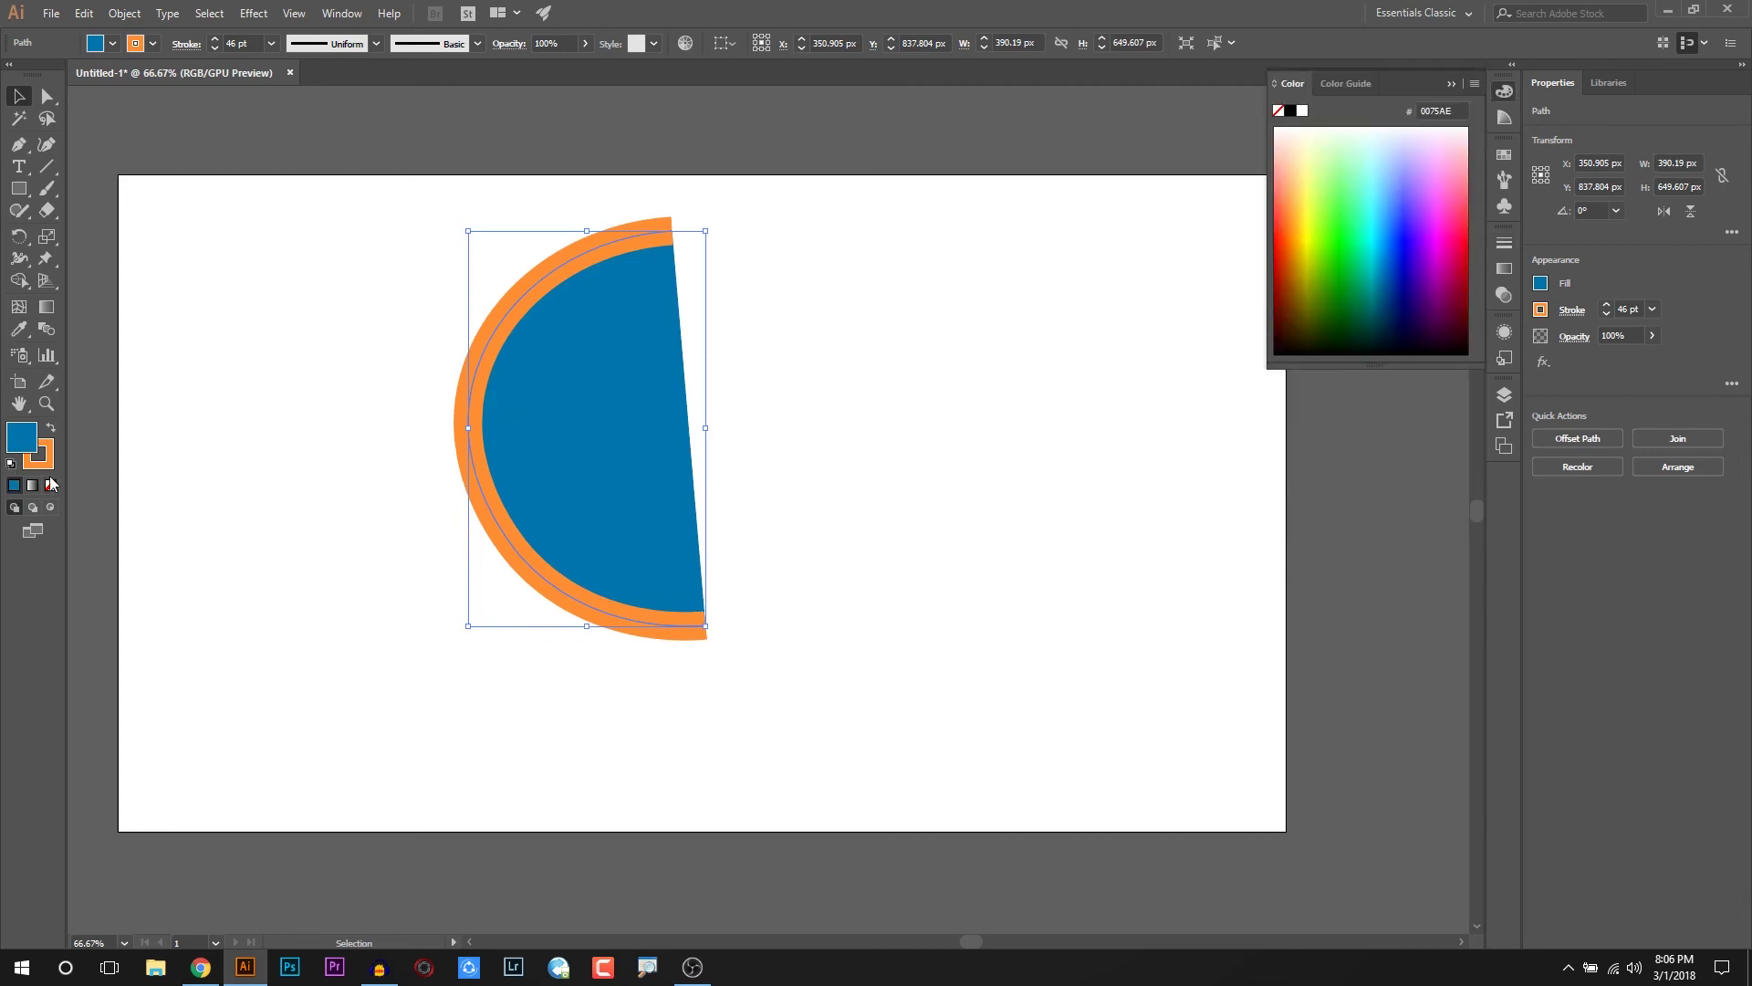
left_click(51, 485)
left_click(808, 398)
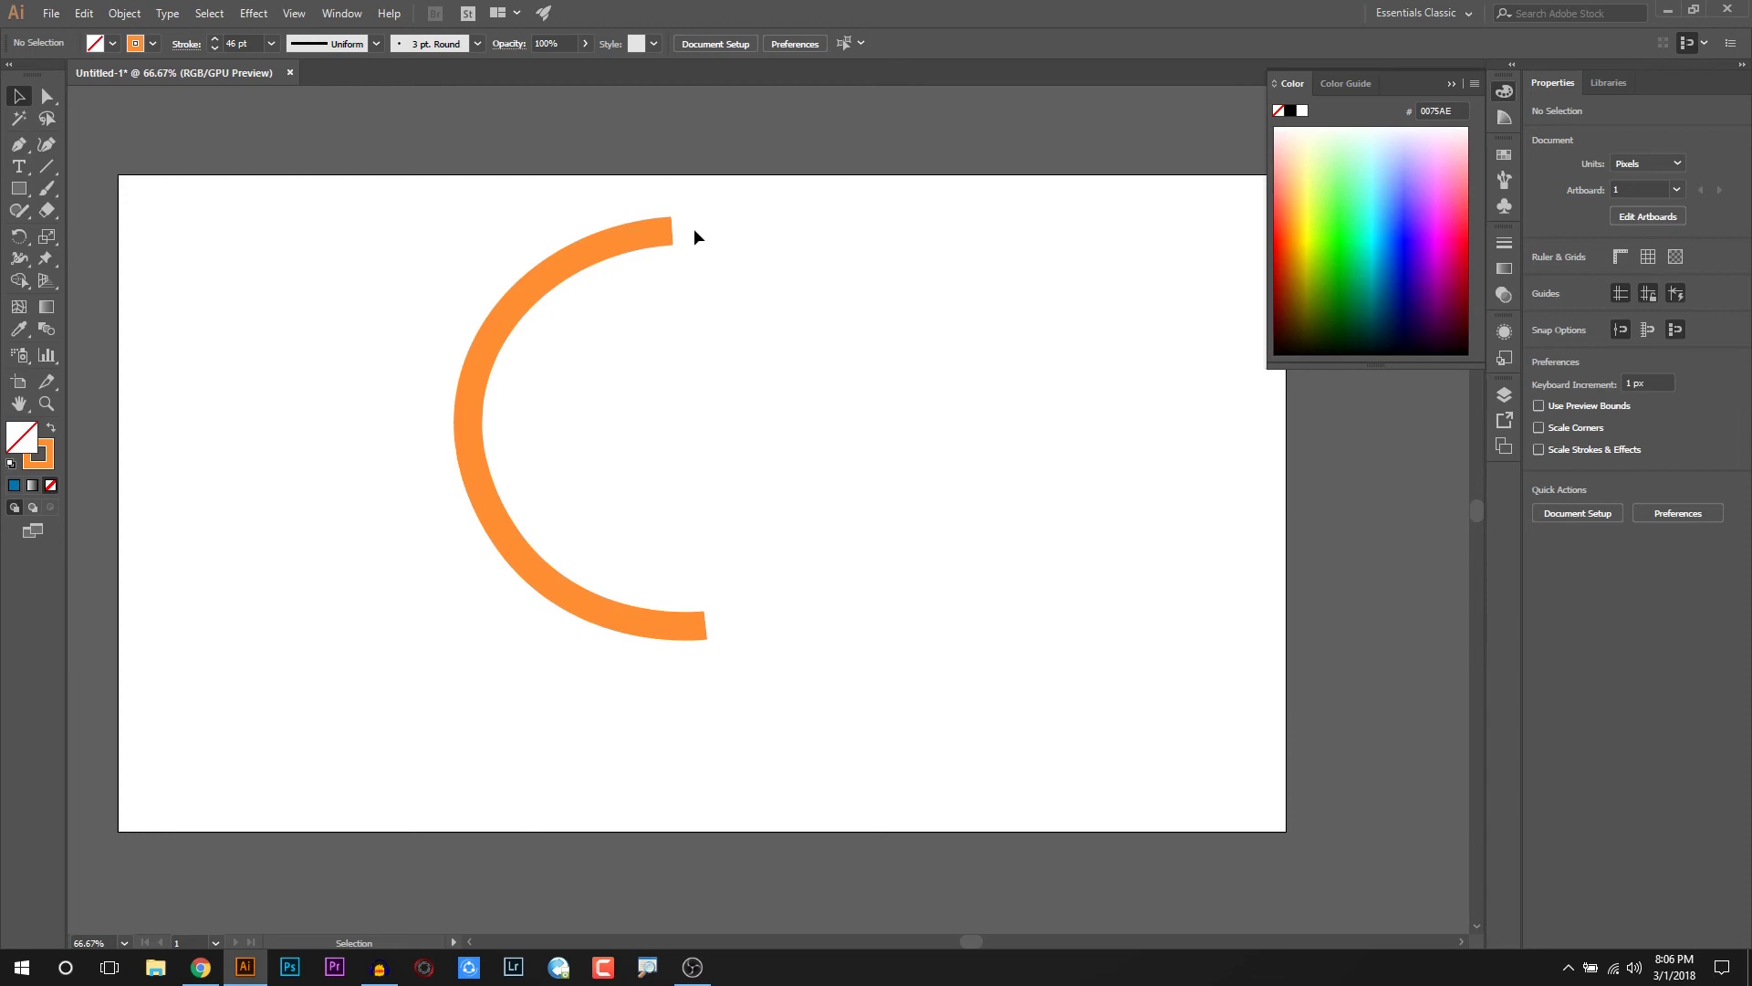
Apply the Arrow 4 arrowhead to the start point of the C-shaped curve's stroke.
left_click(585, 264)
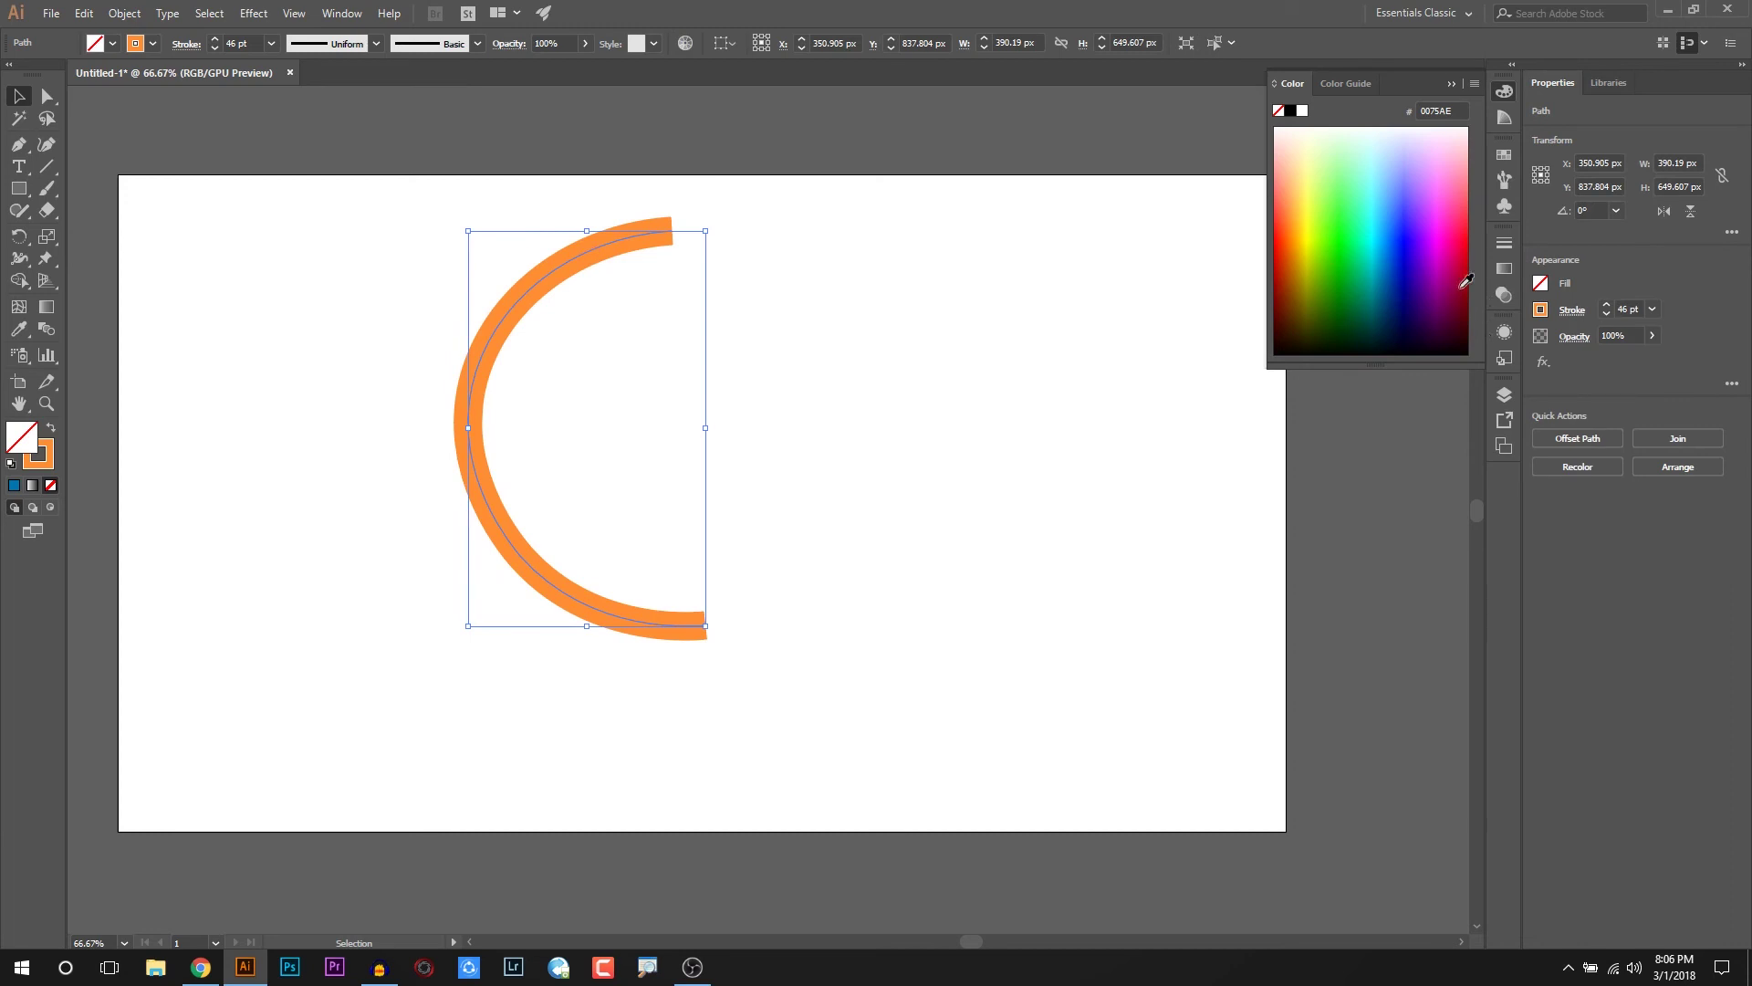
left_click(1506, 245)
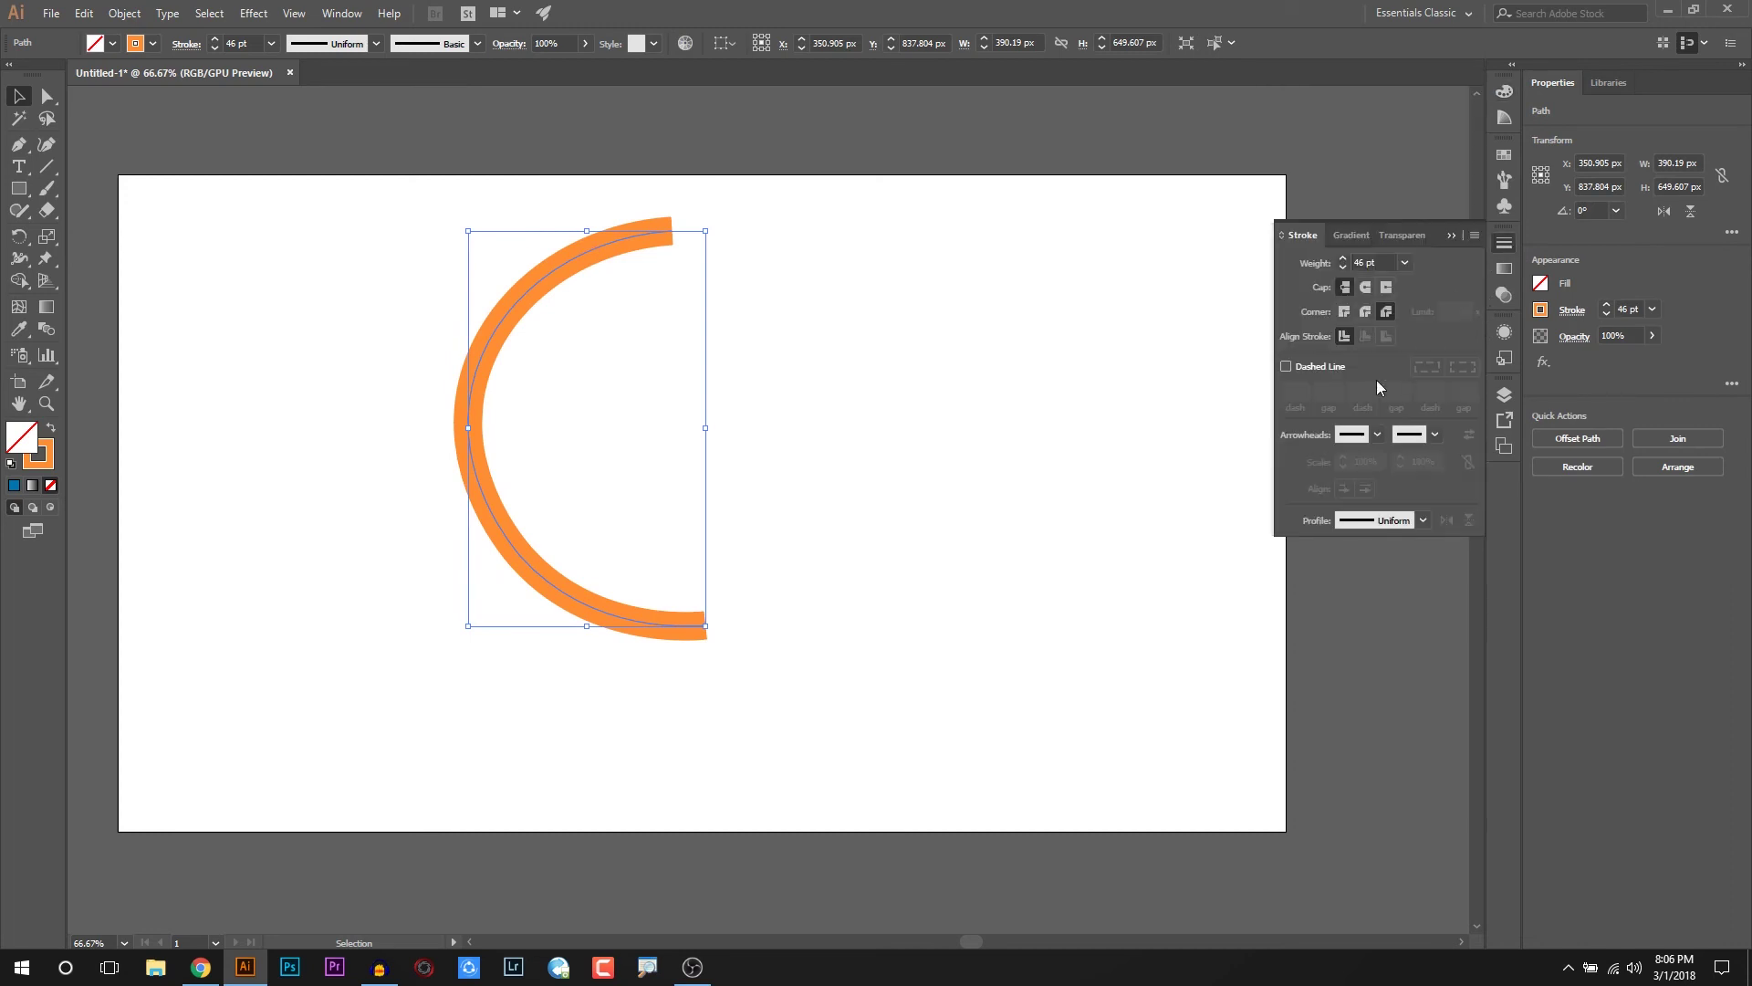
left_click(1365, 444)
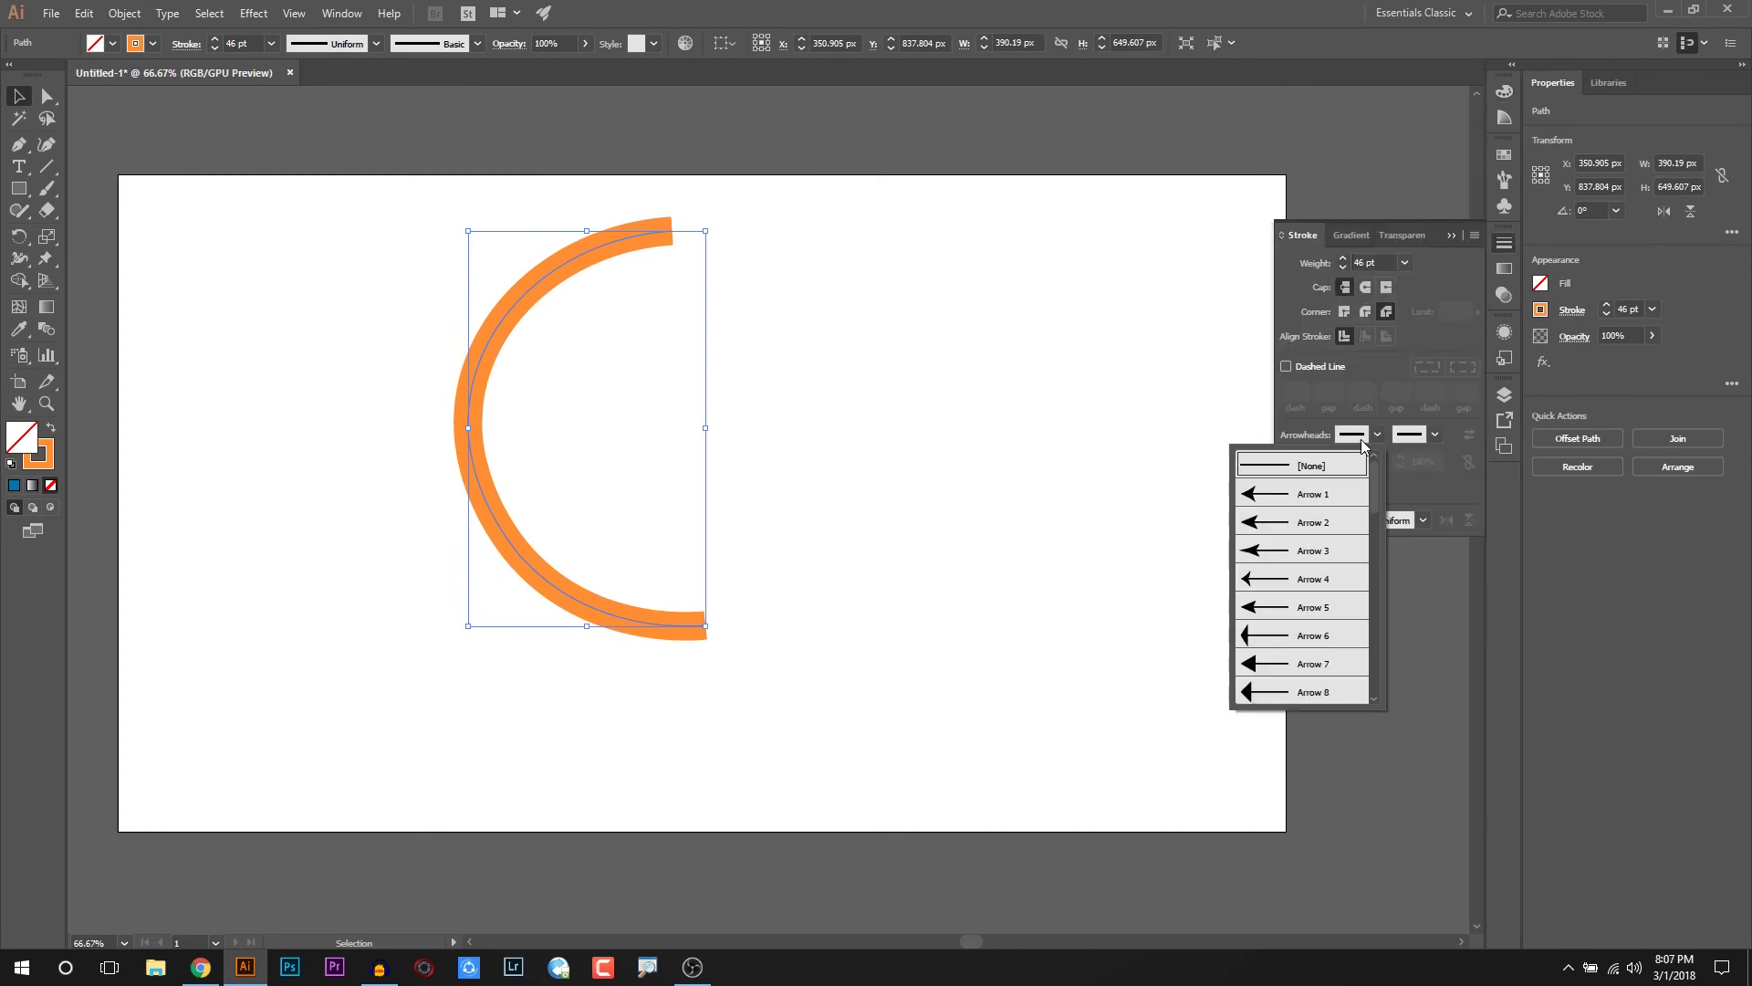
scroll(1303, 584, "down", 5)
scroll(1302, 584, "up", 5)
left_click(1276, 581)
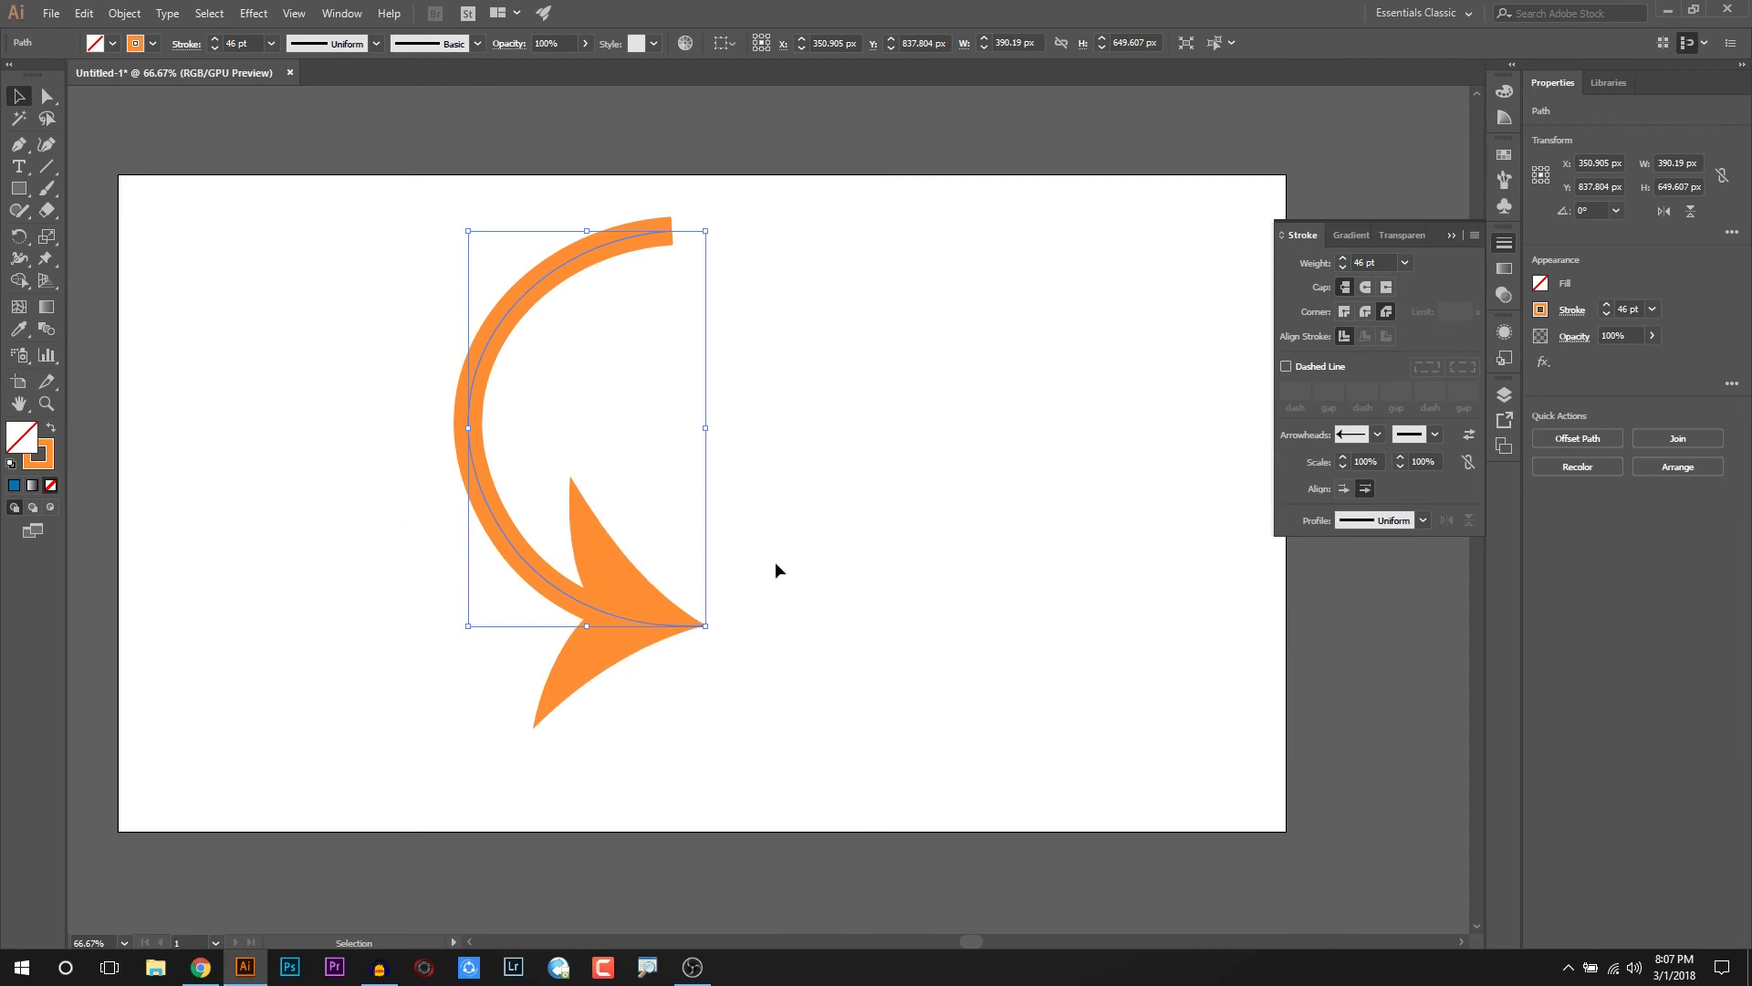
Apply the open-circle Arrow 24 arrowhead to the end point of the curve.
left_click(1436, 436)
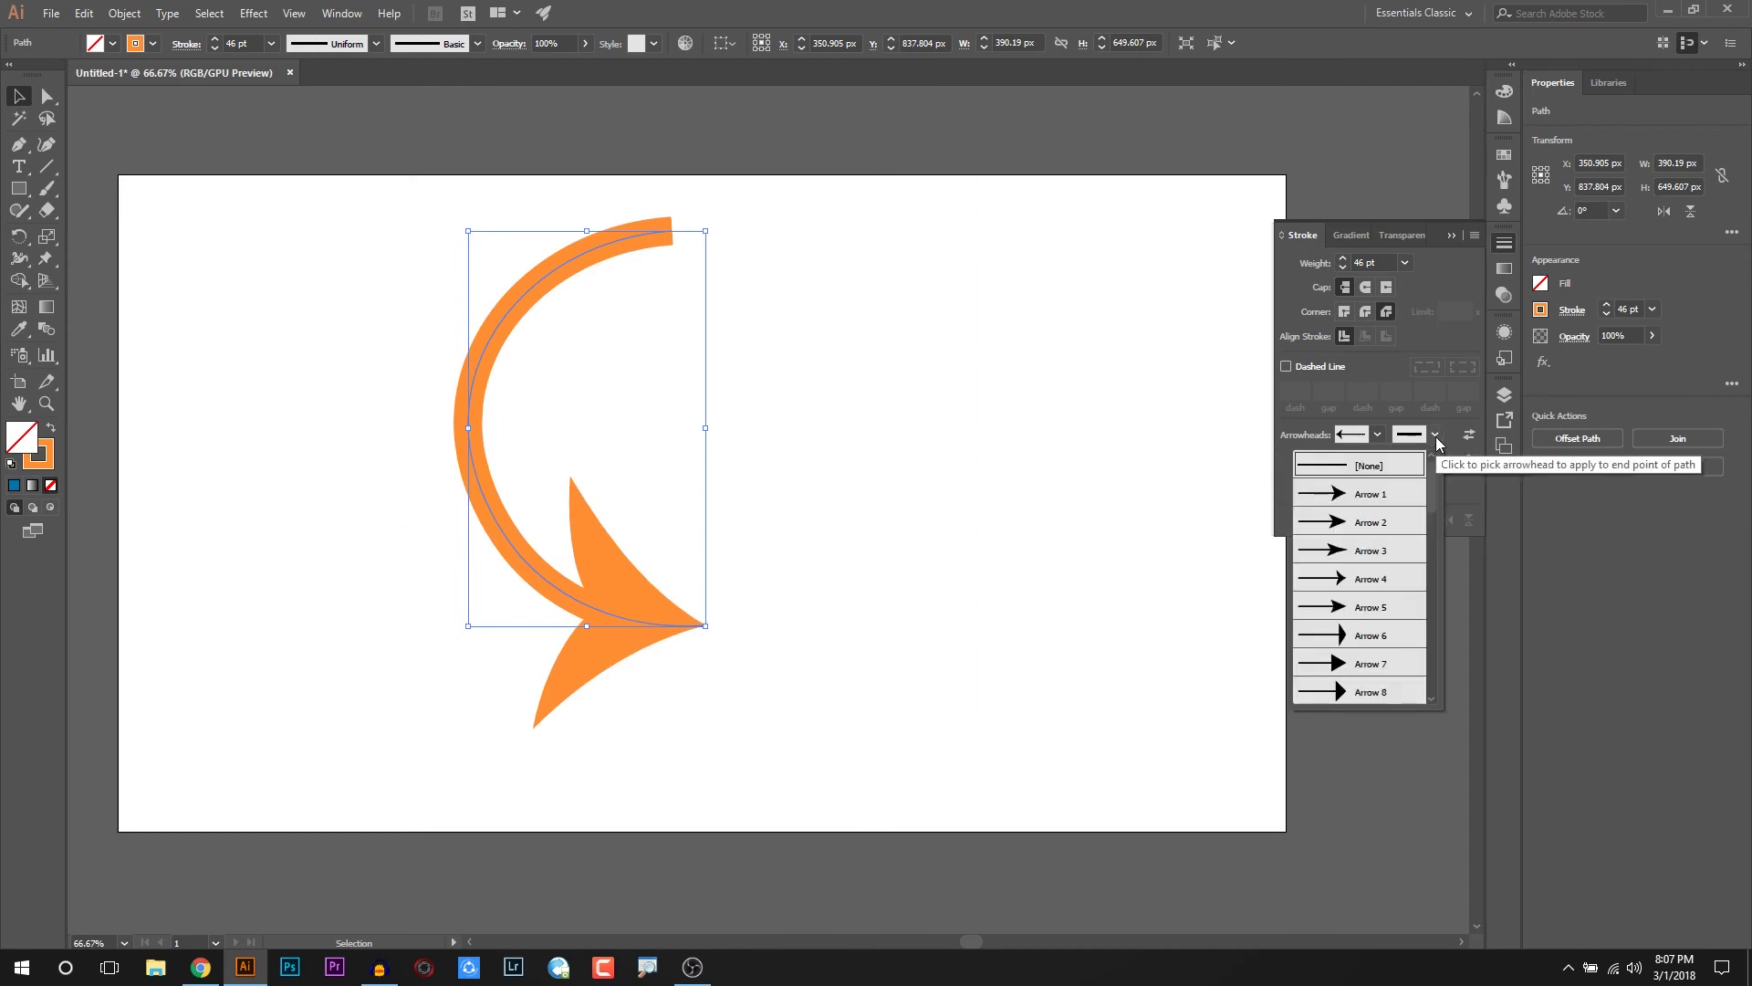
scroll(1402, 557, "down", 7)
scroll(1403, 557, "down", 3)
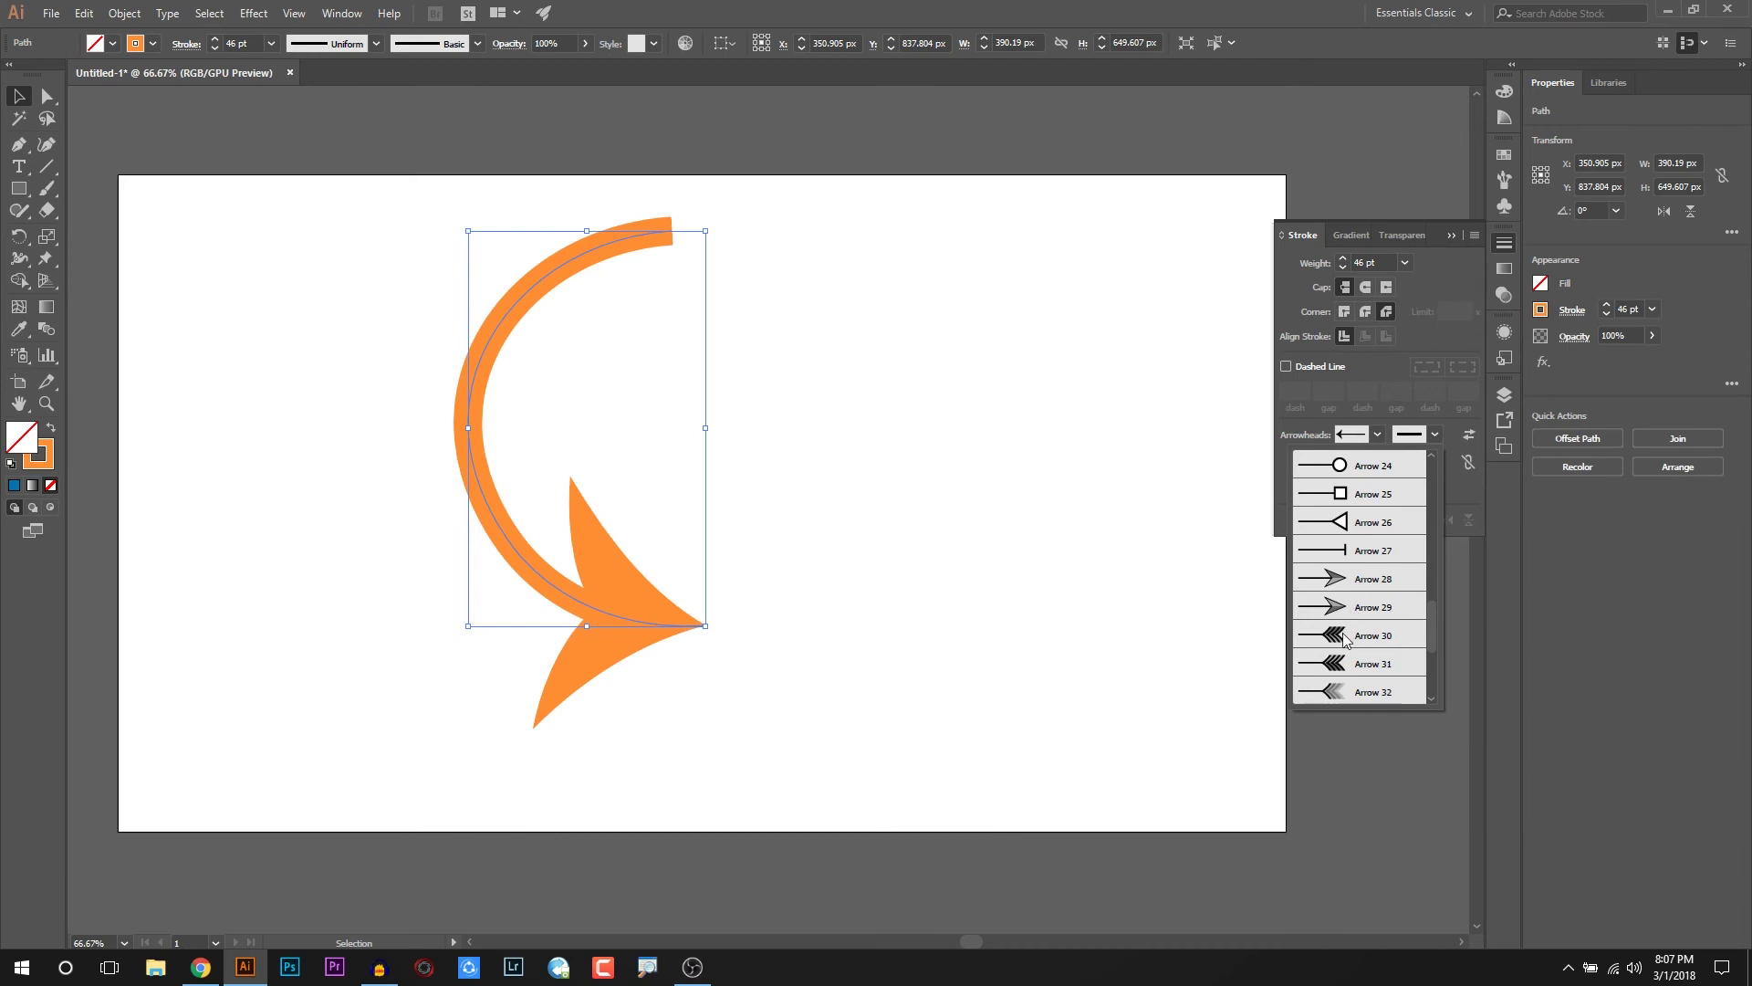
scroll(1337, 630, "up", 3)
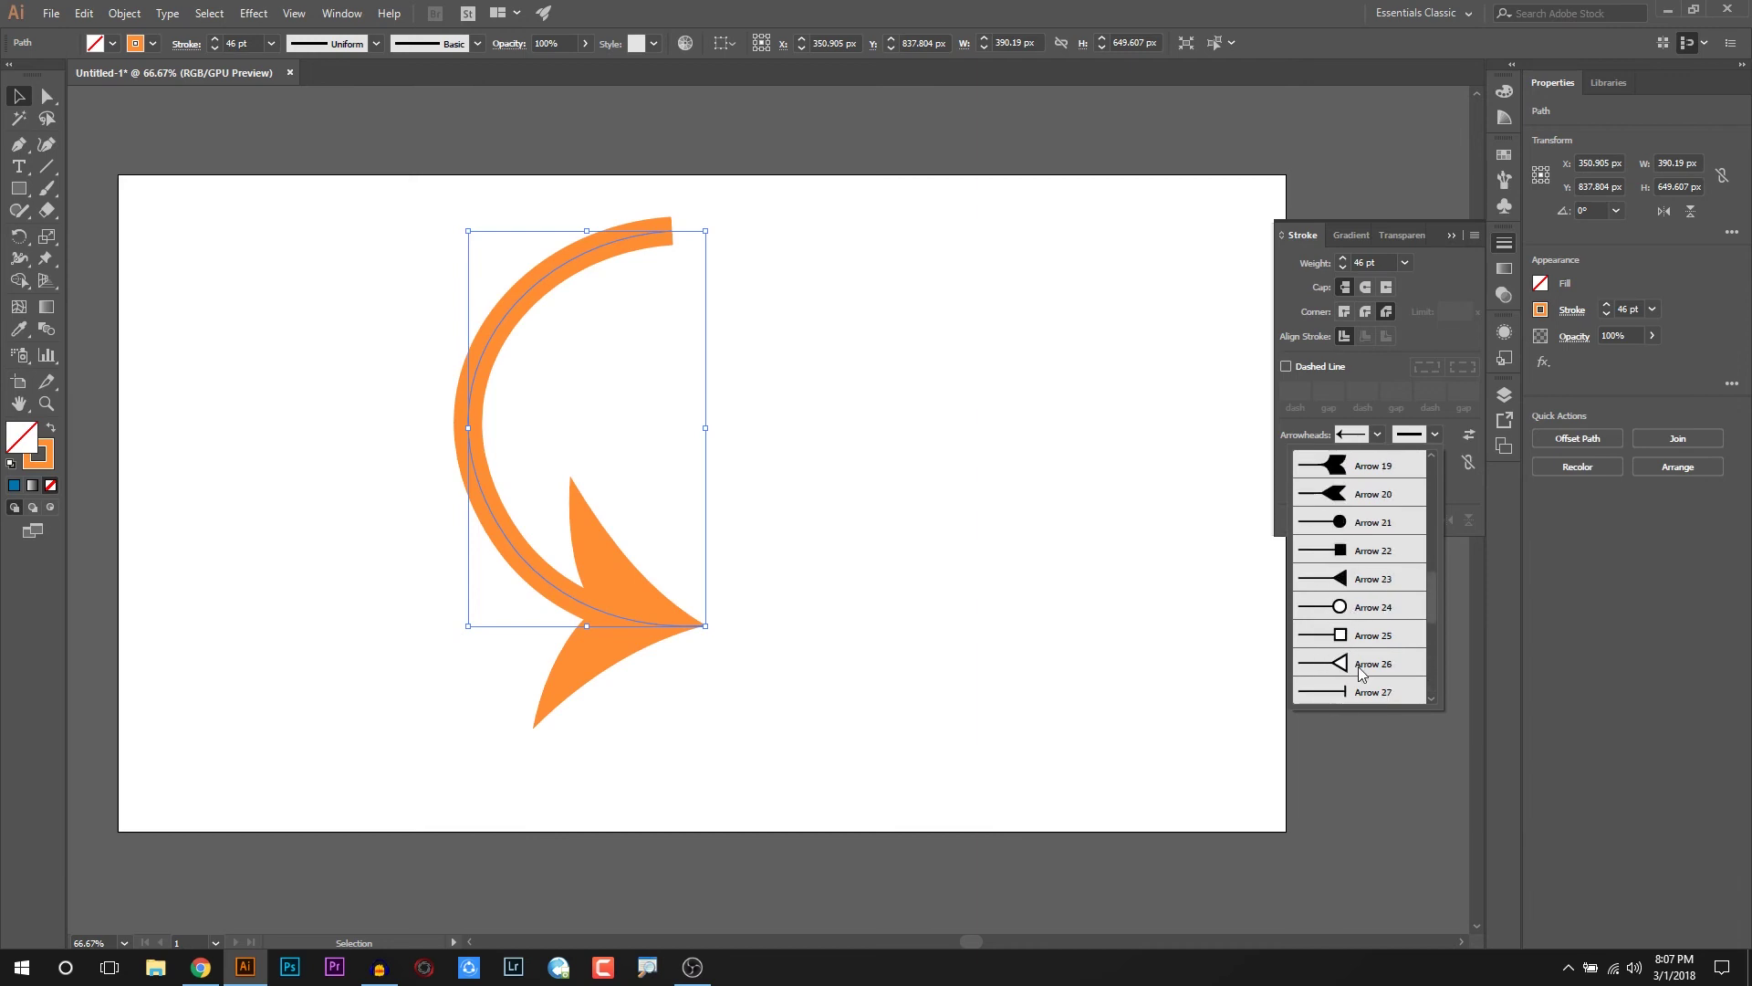
left_click(1367, 523)
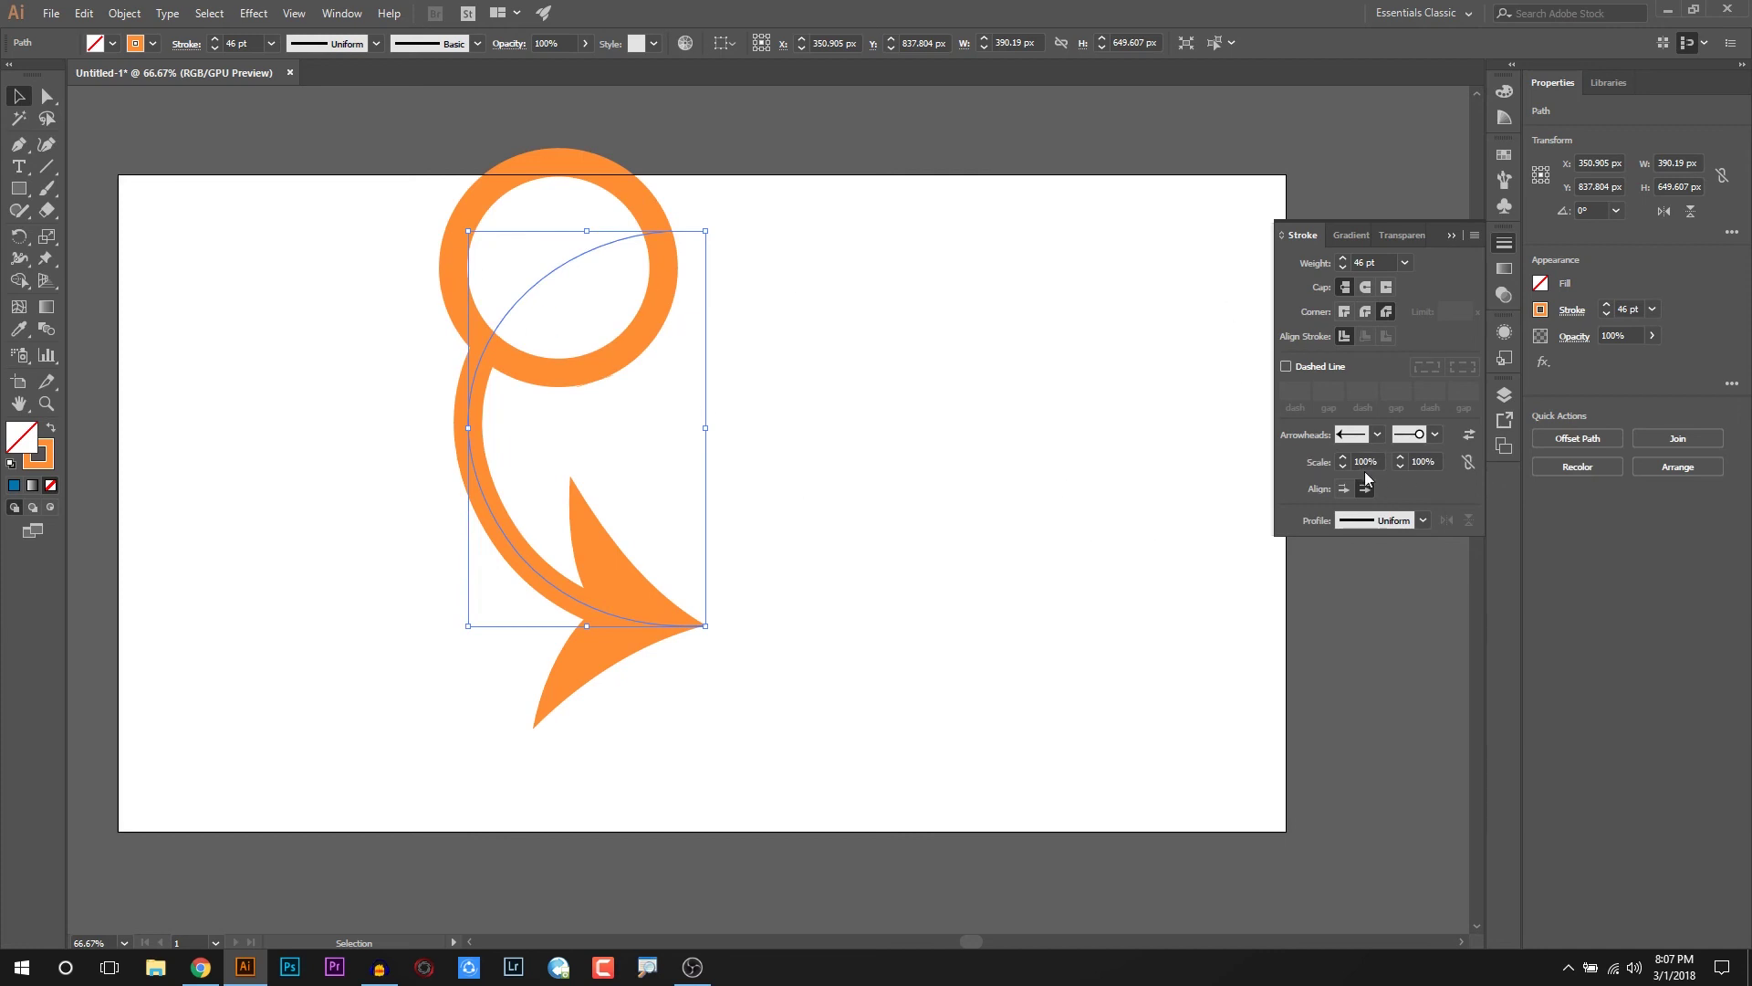
Scale the curve's end arrowhead, the open circle, down to 38%.
left_click(1423, 460)
key("shift+Down")
key("shift+Down")
key("shift+Down")
key("shift+Down")
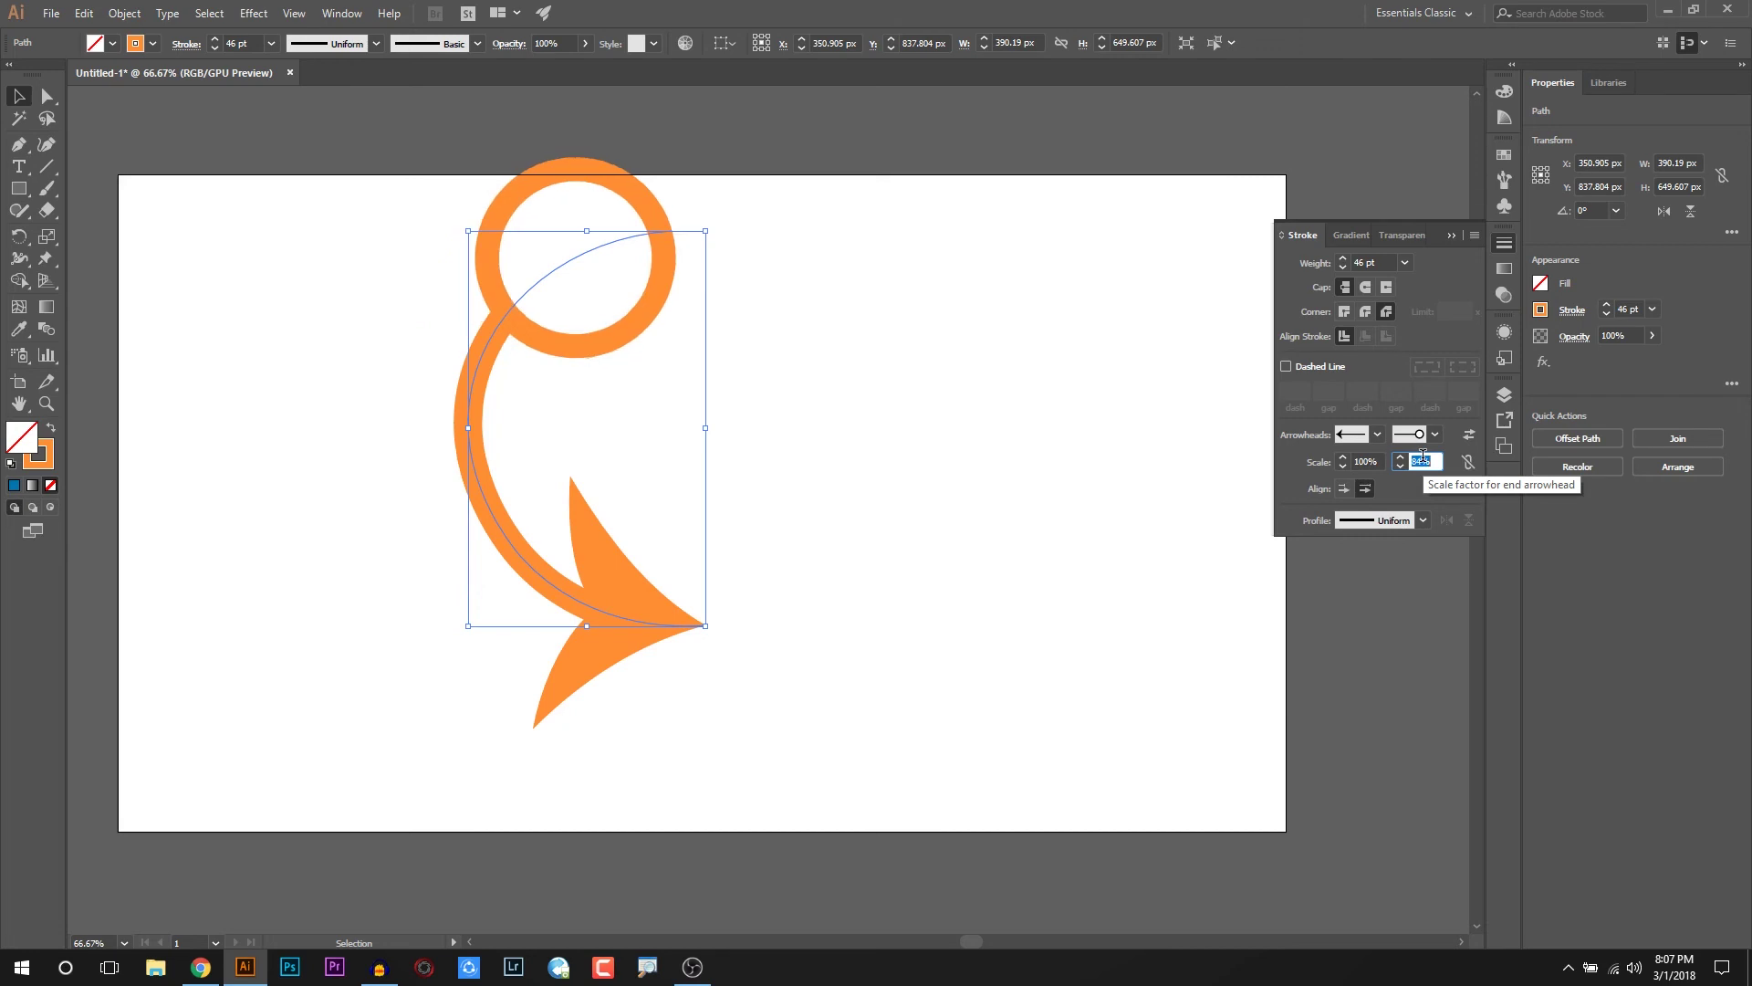
key("shift+Down")
key("shift+Down")
key("shift+Down")
key("shift+Down")
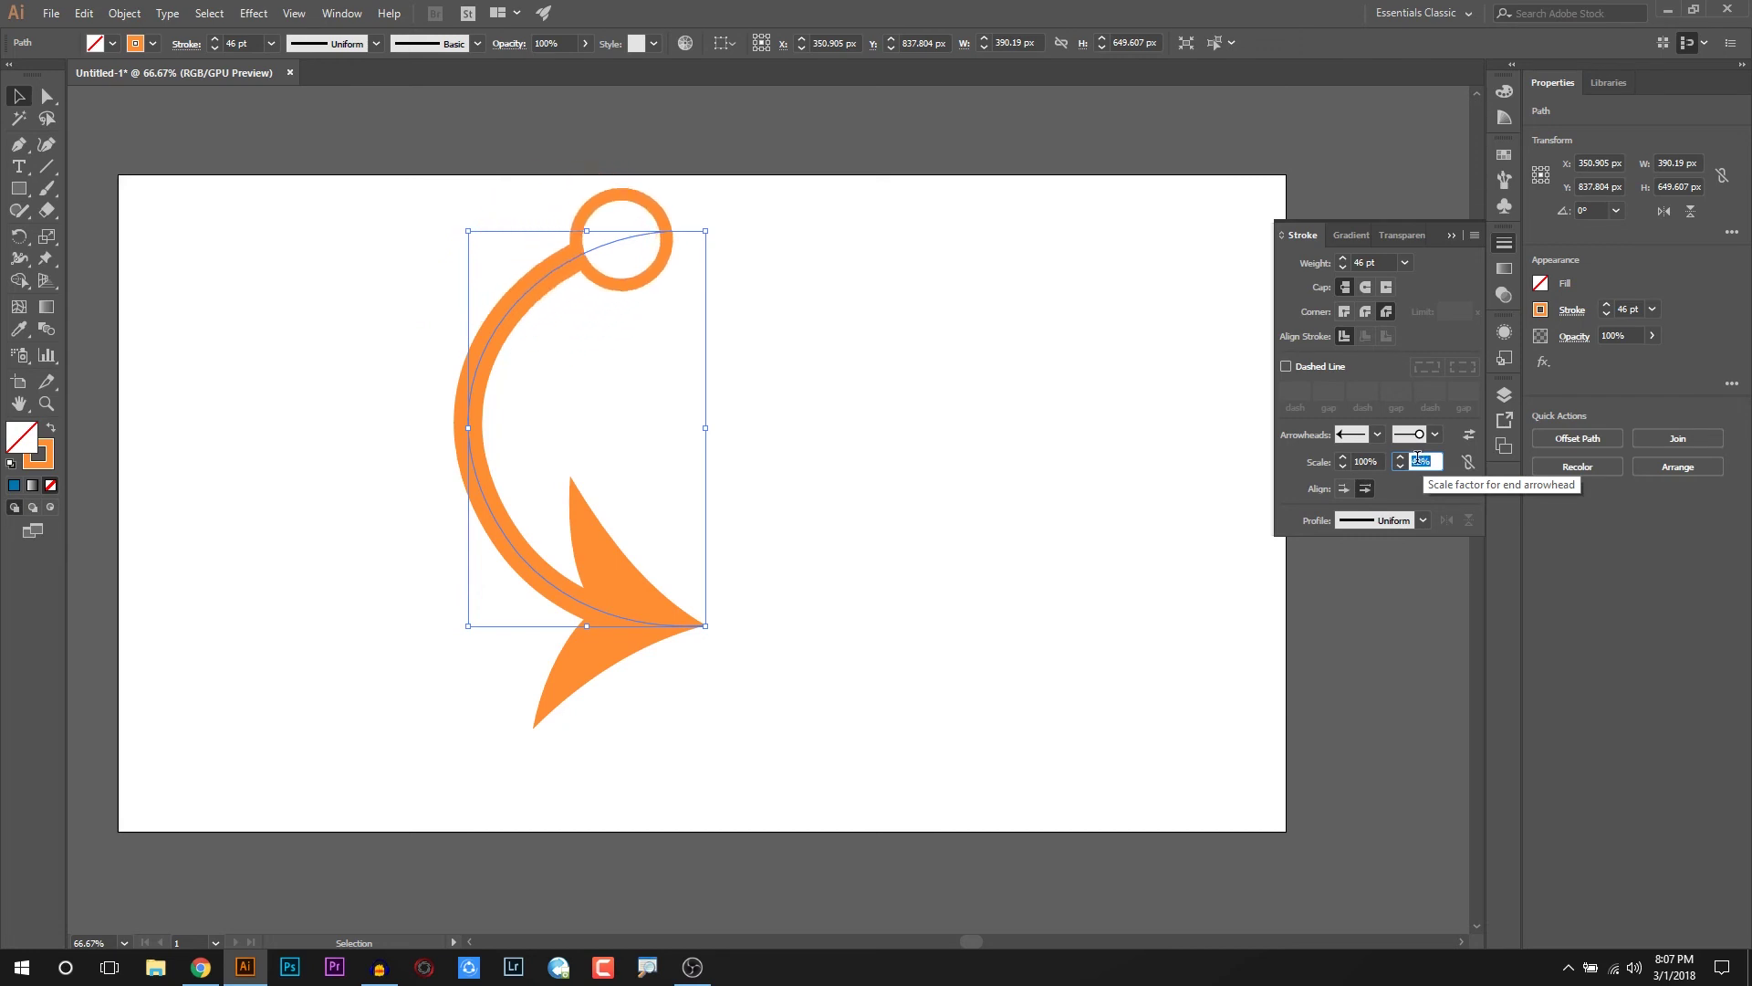
Scale the curve's start arrowhead down to 68%.
left_click(1362, 462)
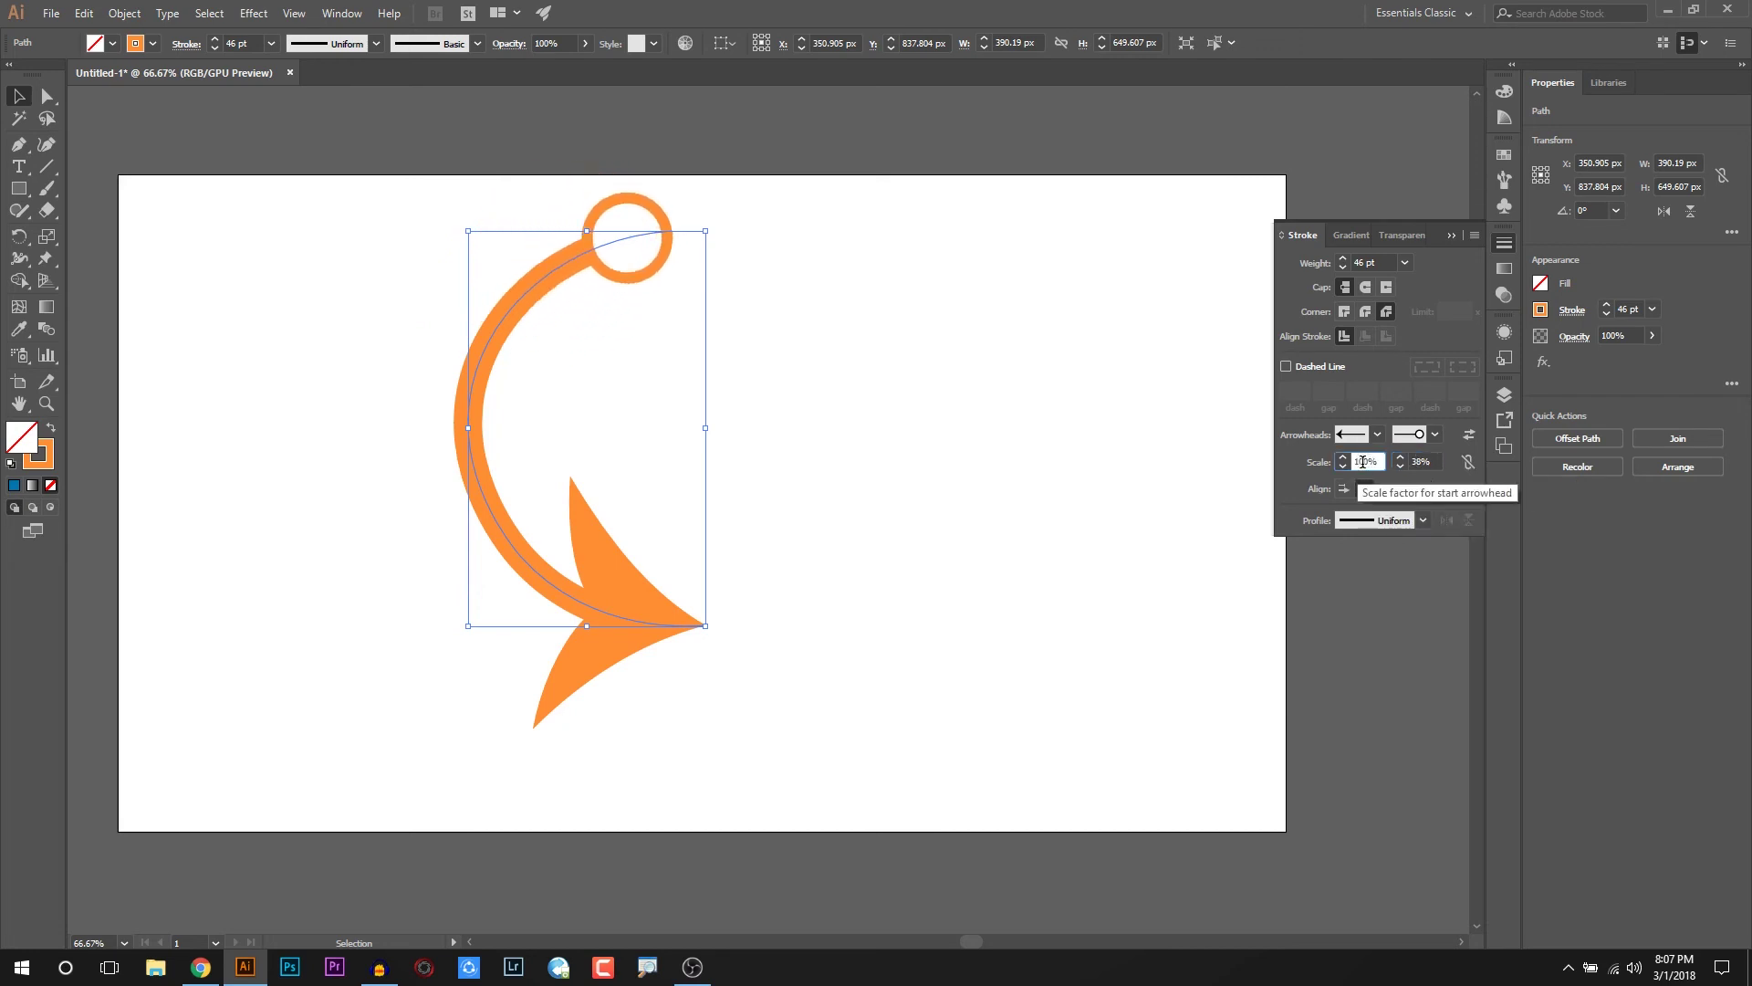
key("shift+Down")
key("shift+Down")
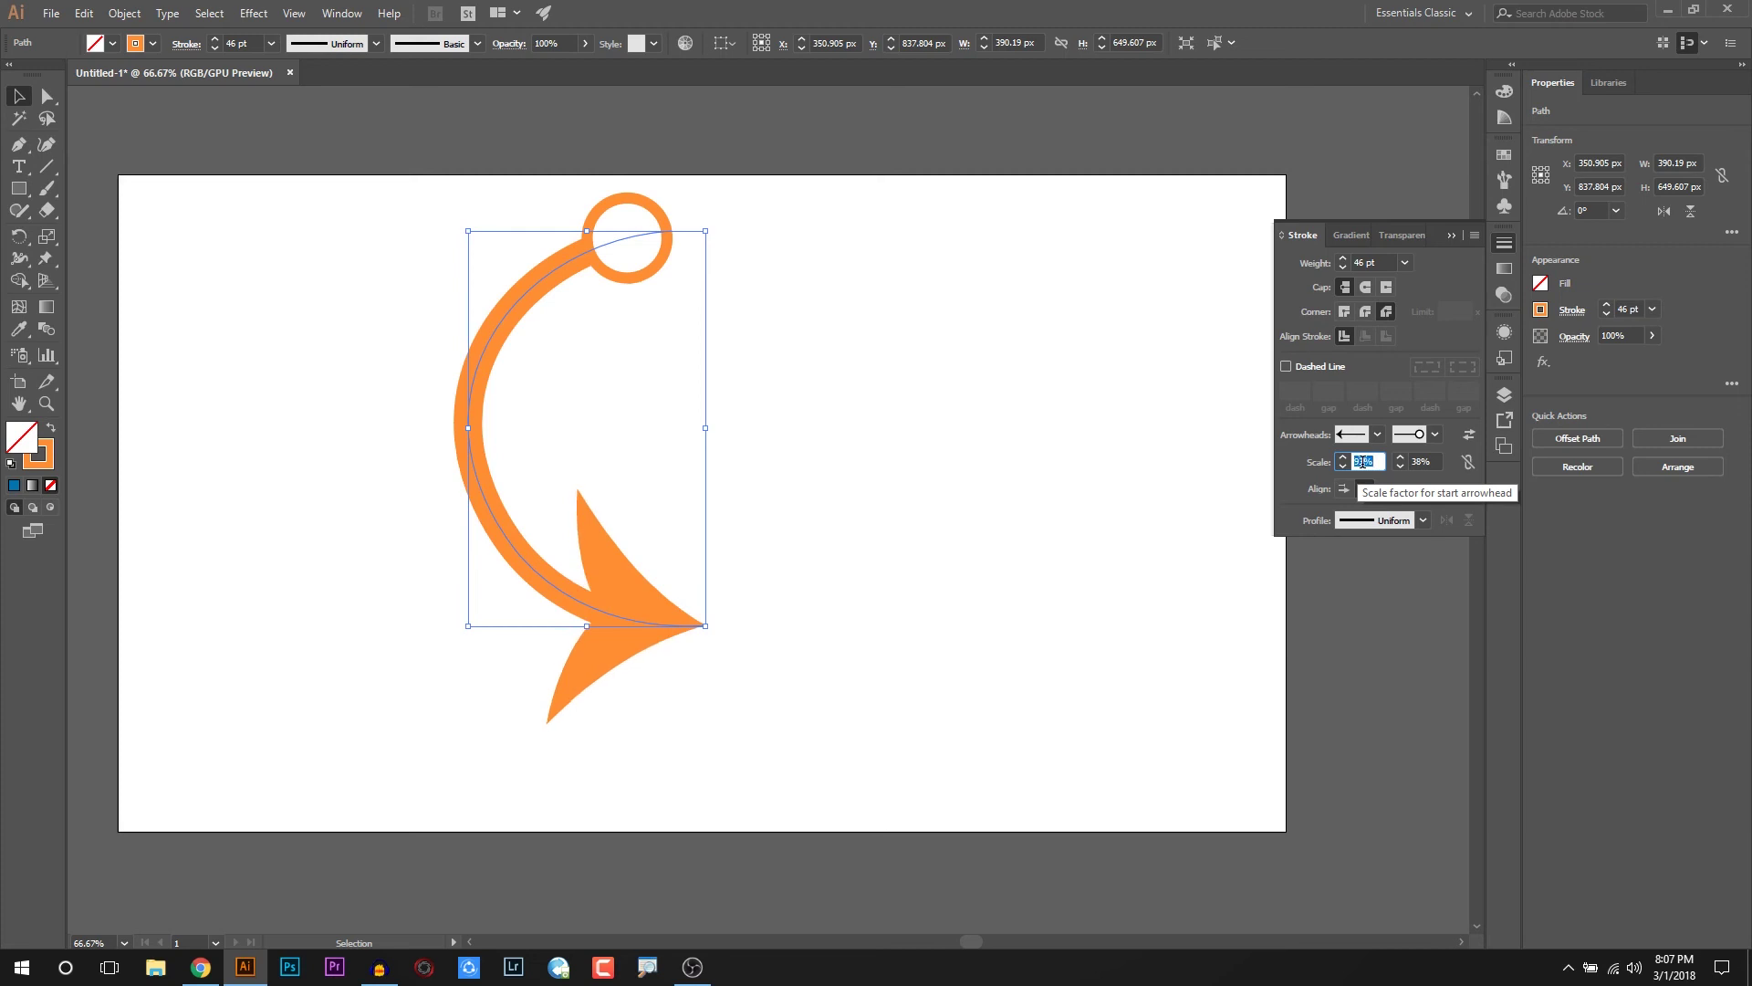
key("shift+Down")
key("shift+Down")
key("shift+Down")
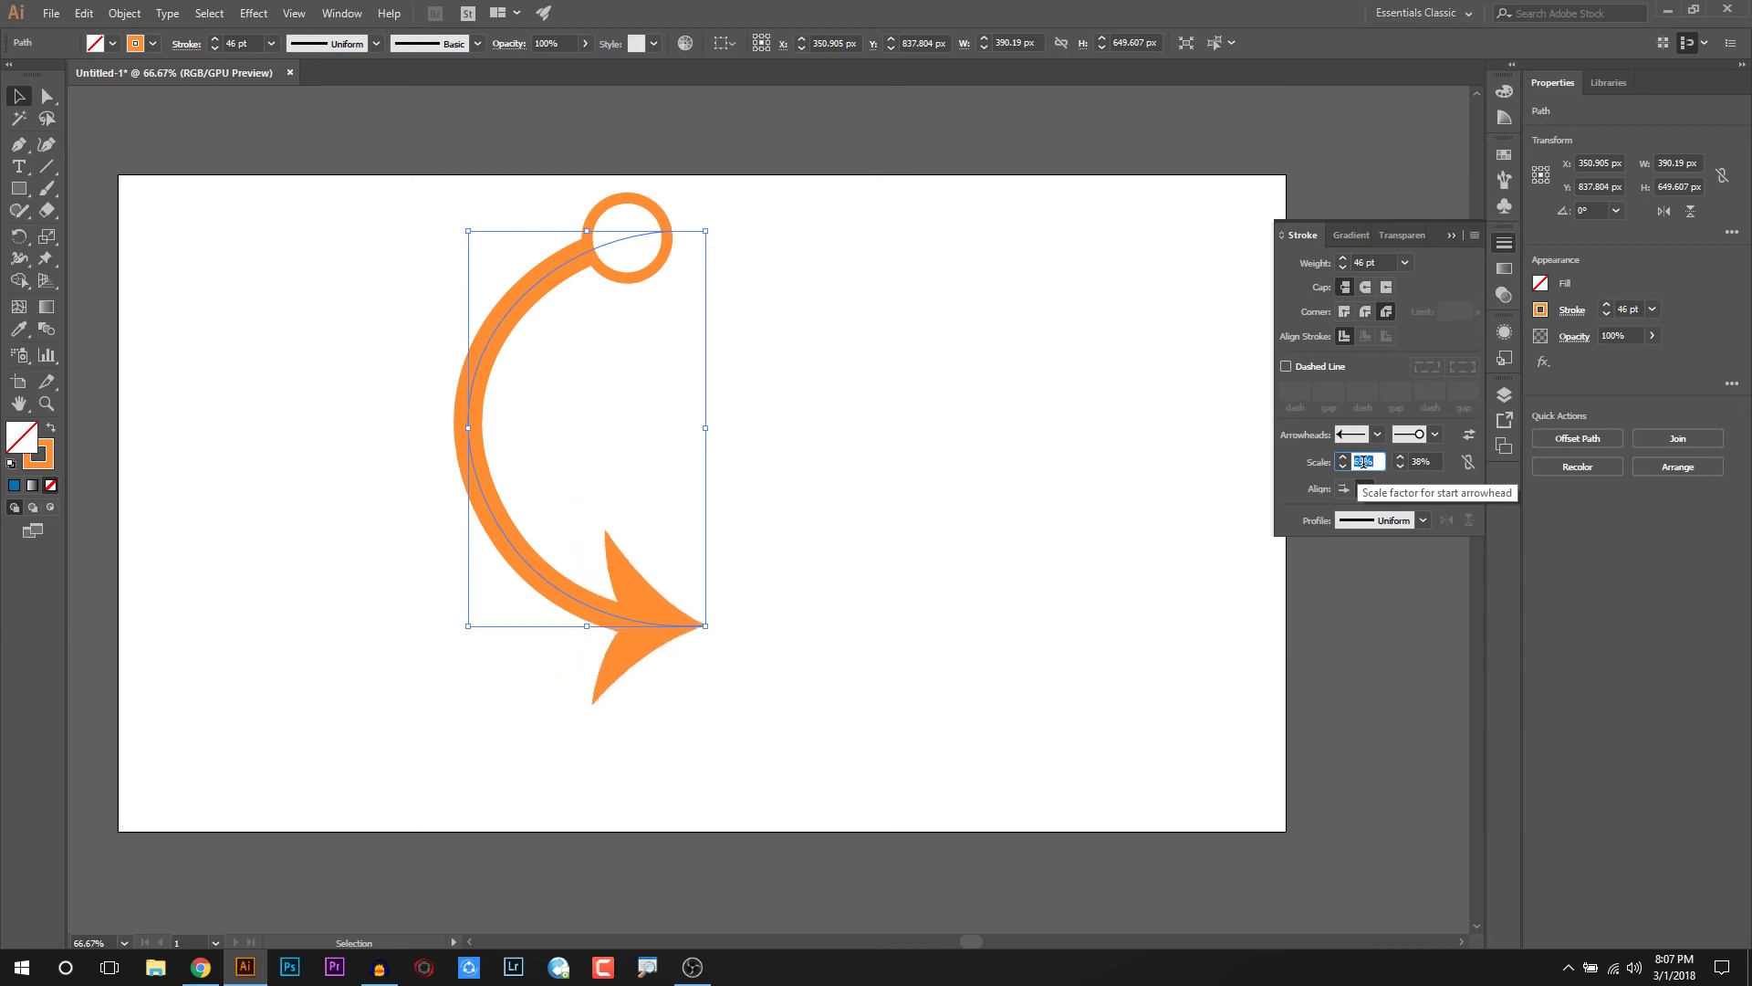
key("shift+Up")
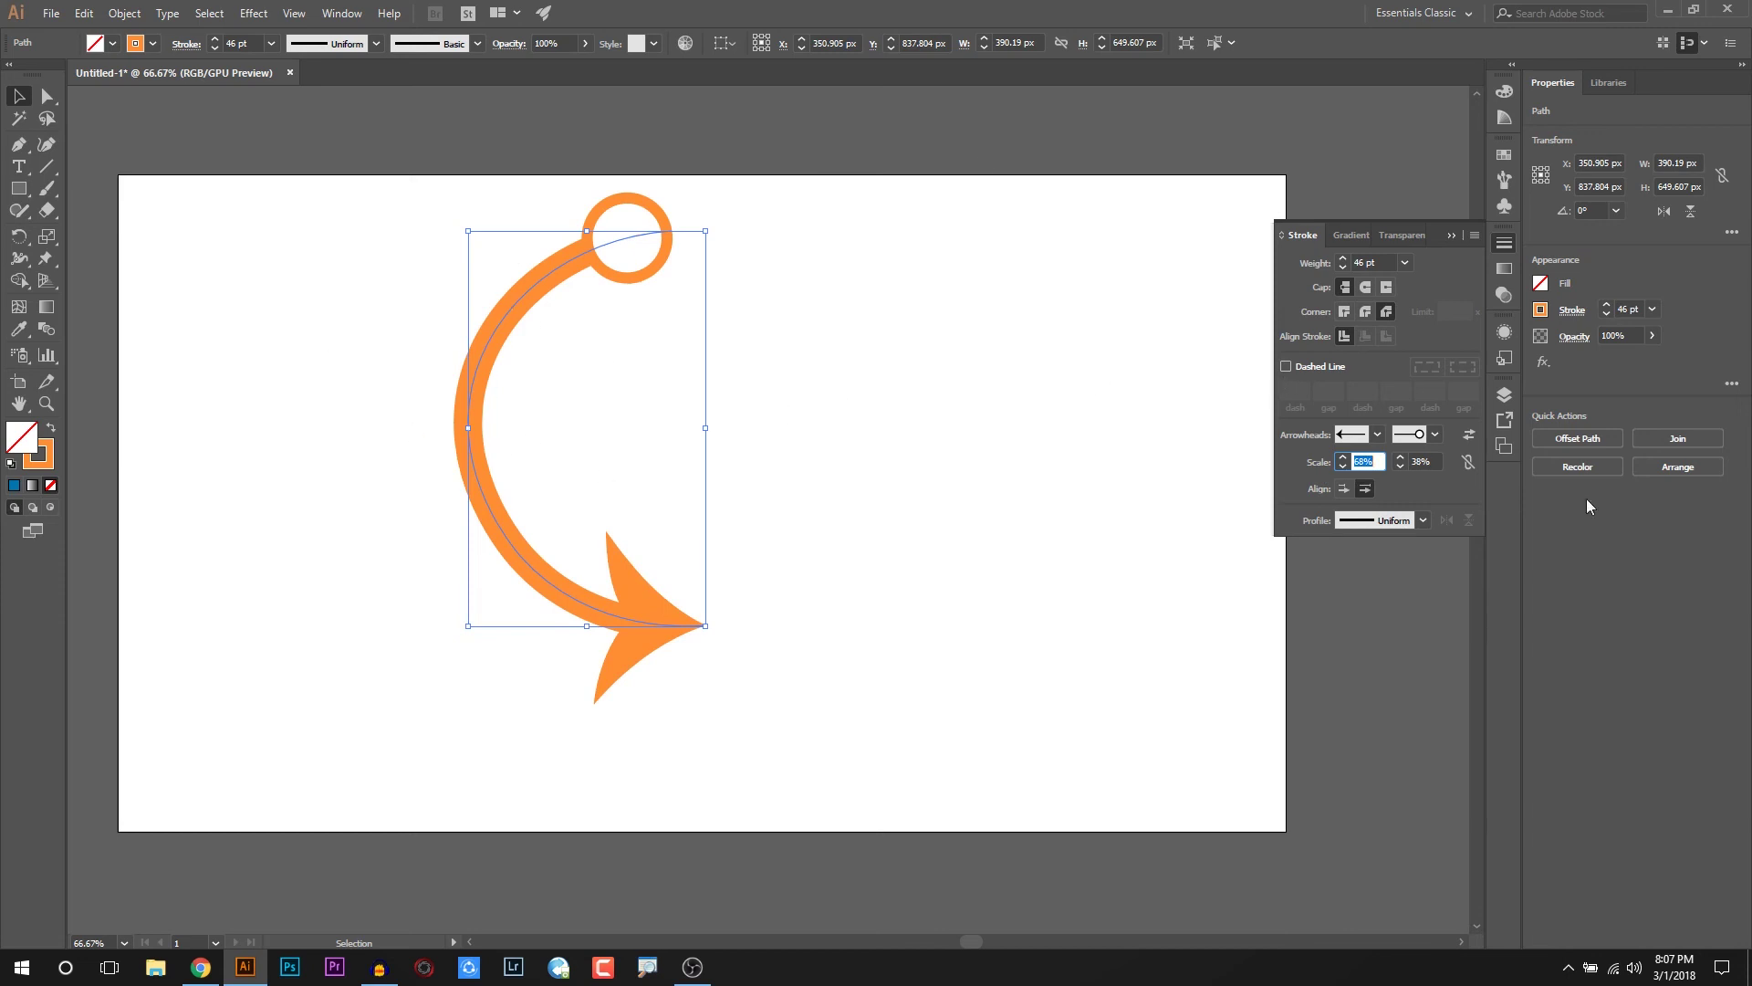
Try the hexagonal width profile on the curve's stroke and replace it with the lens-shaped profile.
left_click(1395, 519)
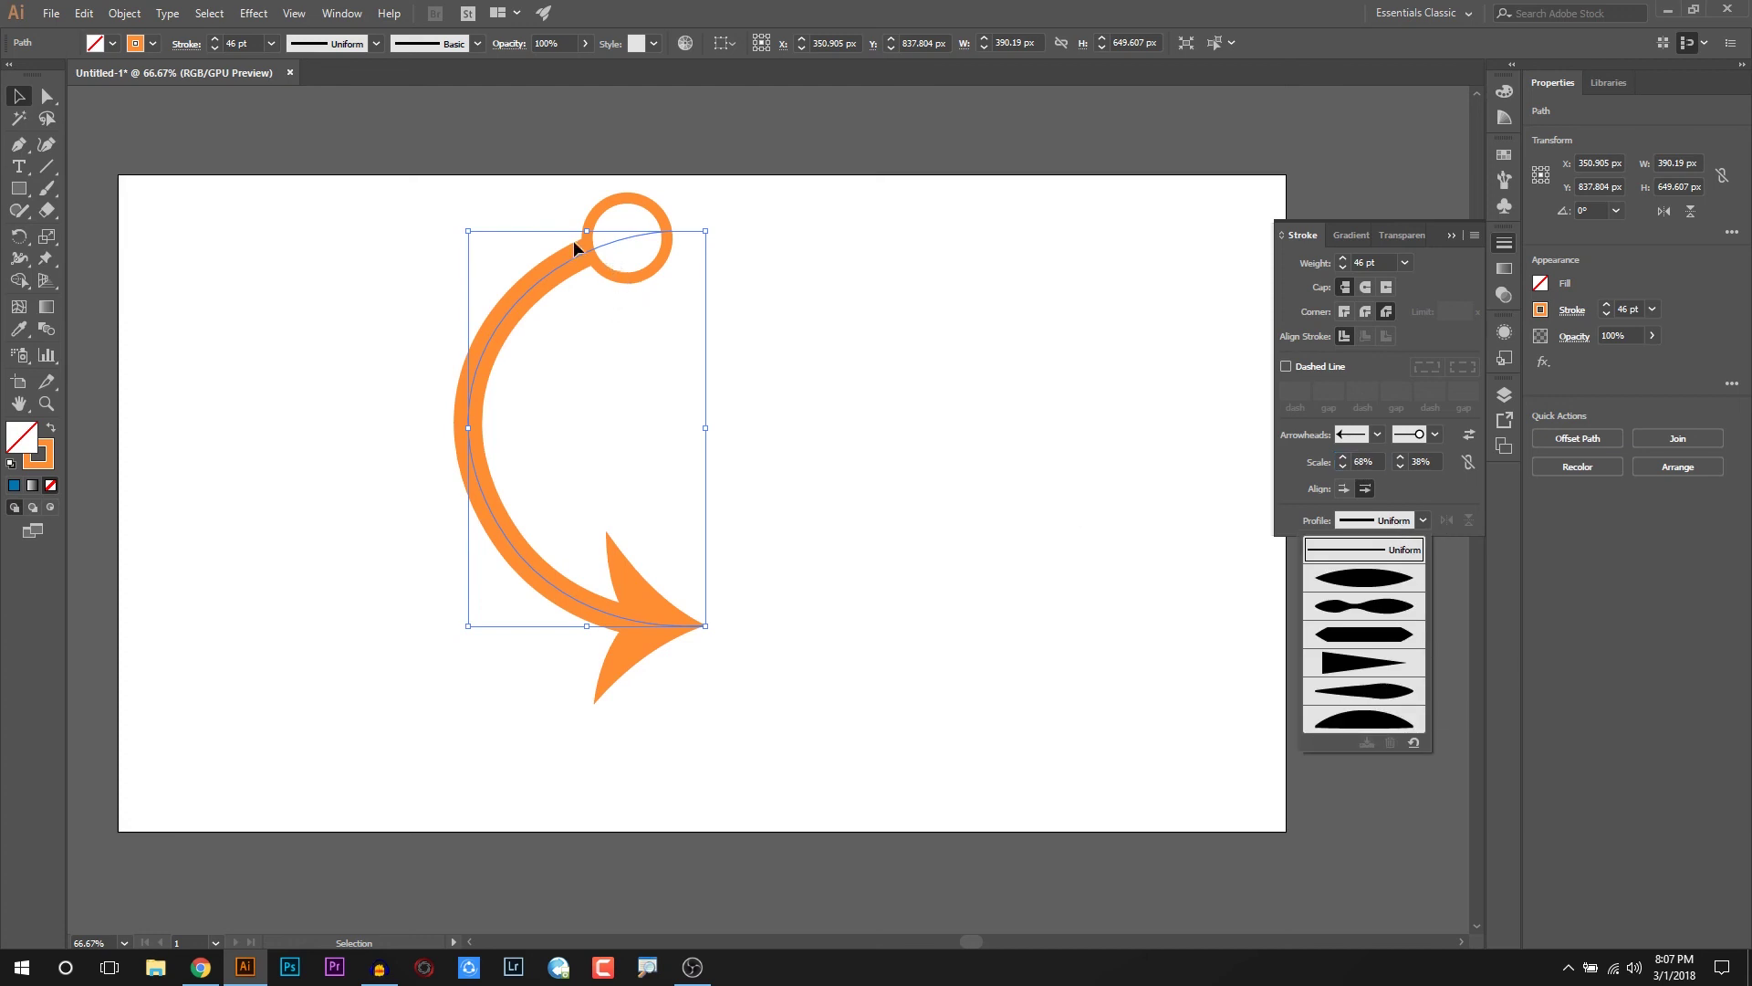
left_click(1378, 634)
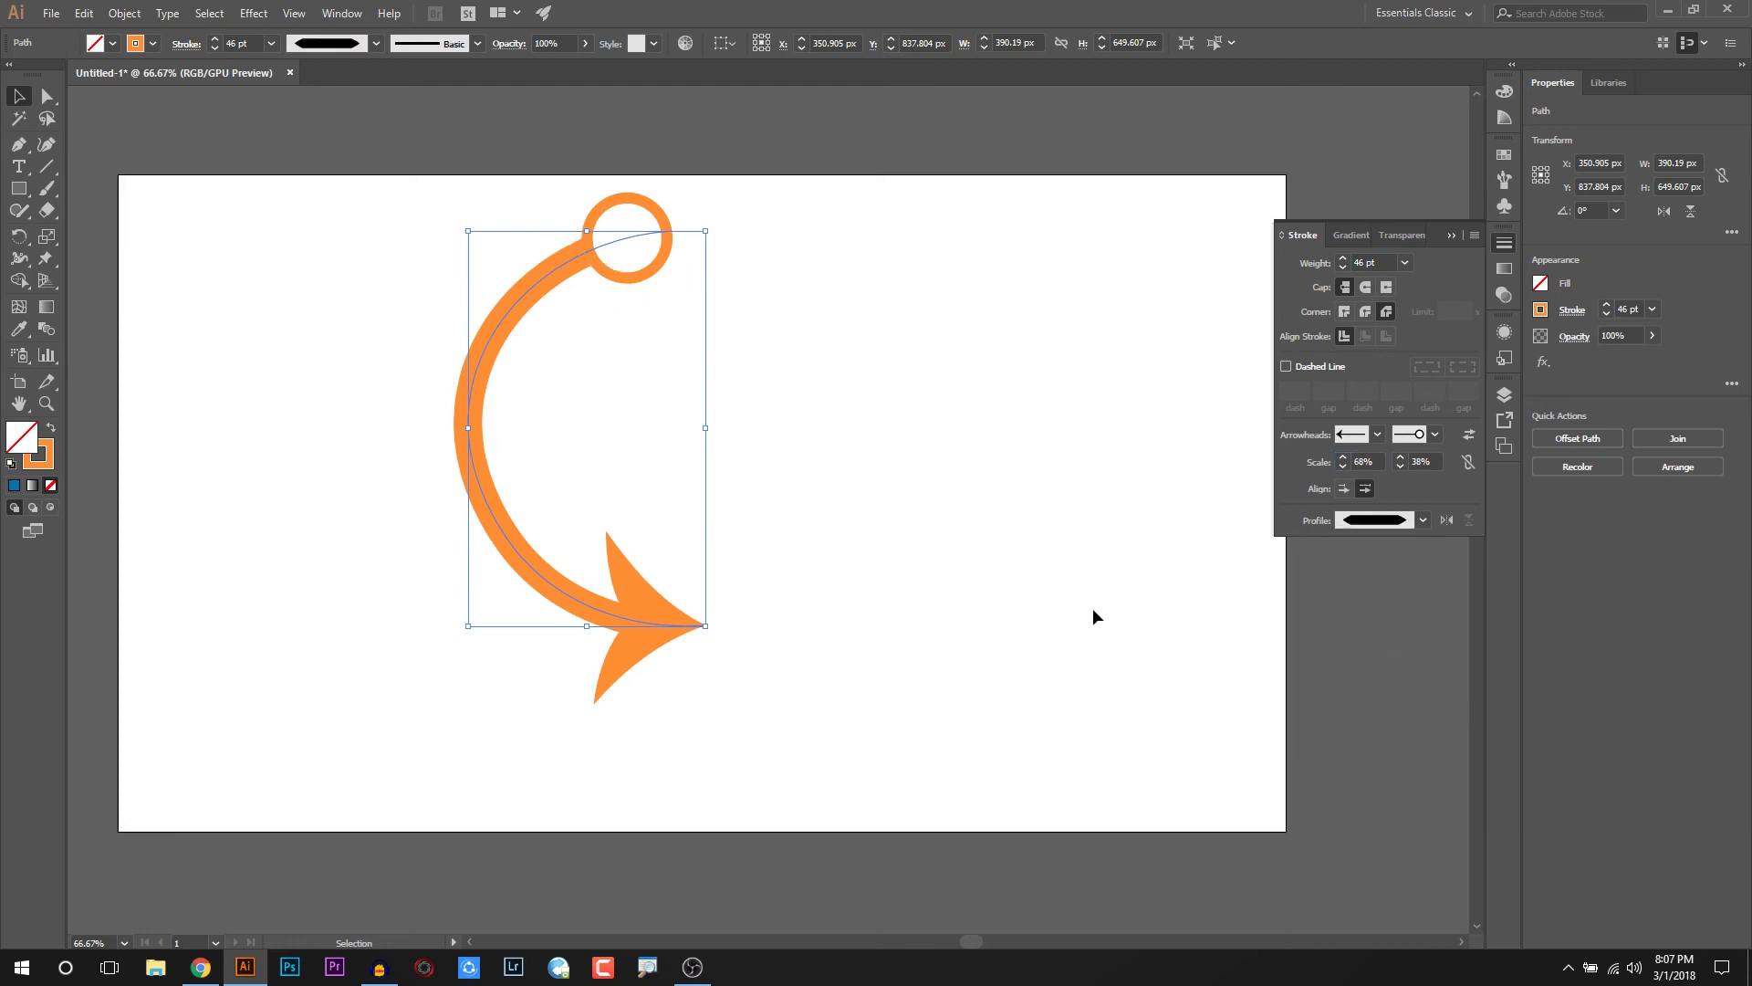
left_click(1392, 522)
left_click(1369, 574)
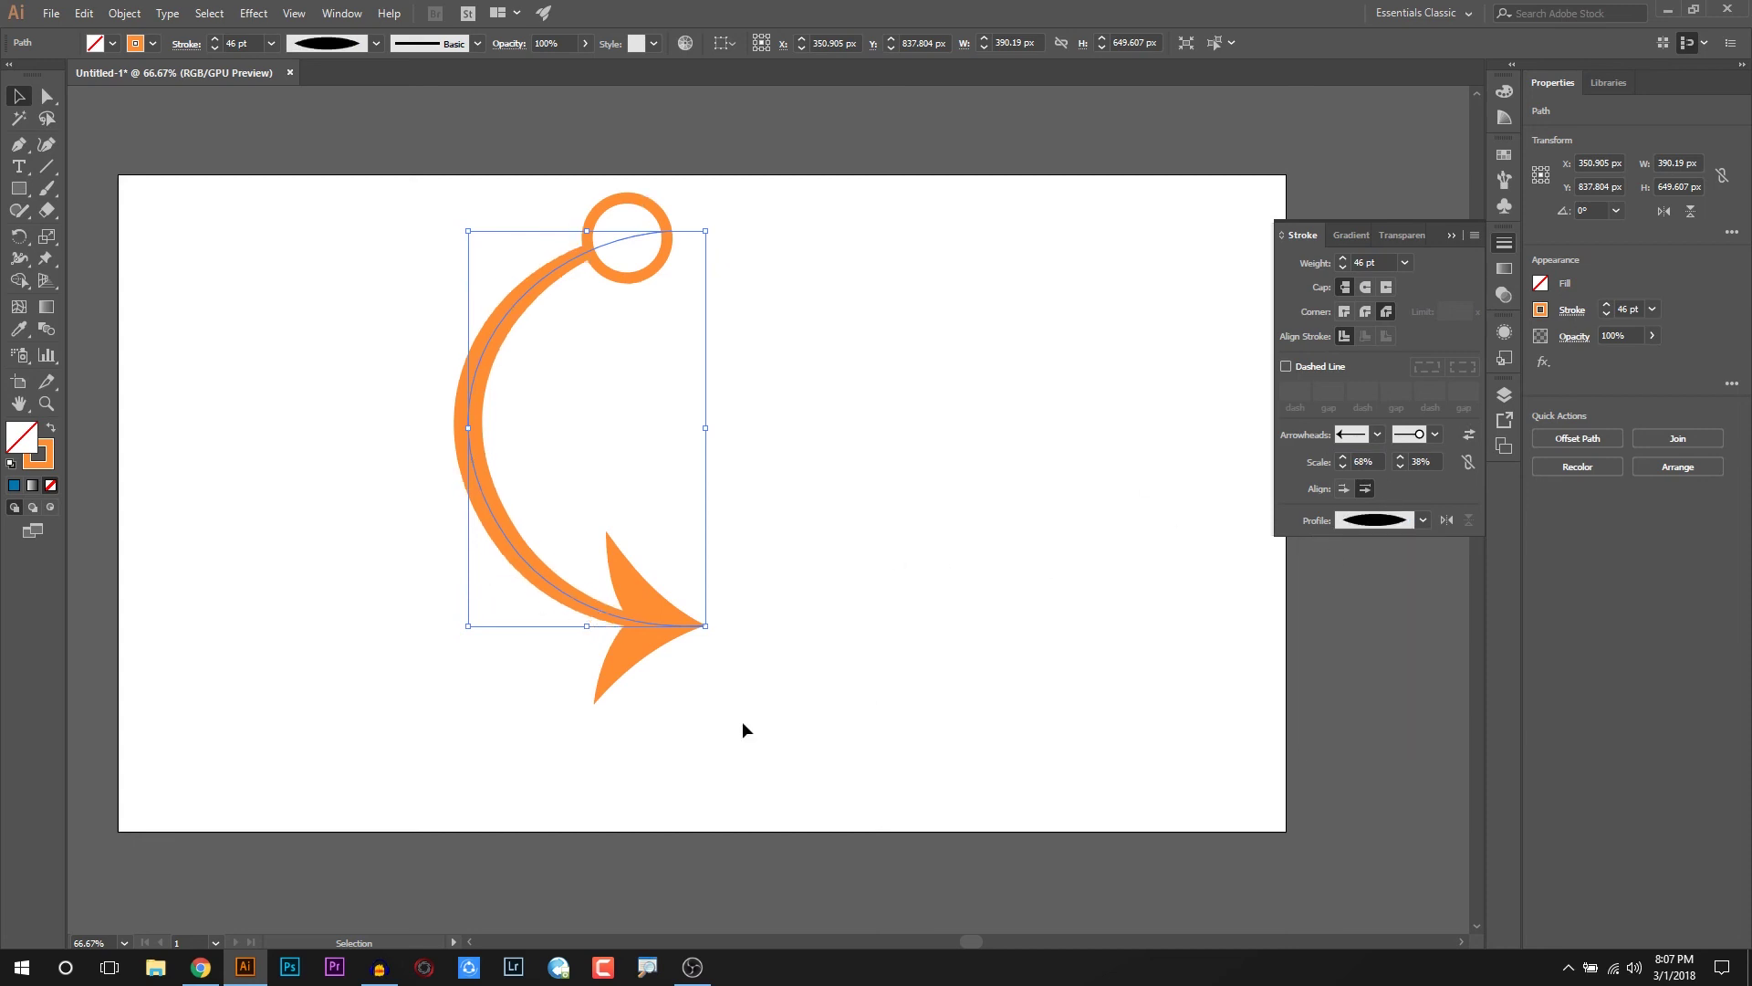
Delete the arrow-tipped curve from the artboard.
left_click(824, 442)
left_click_drag(320, 180, 917, 730)
key("Delete")
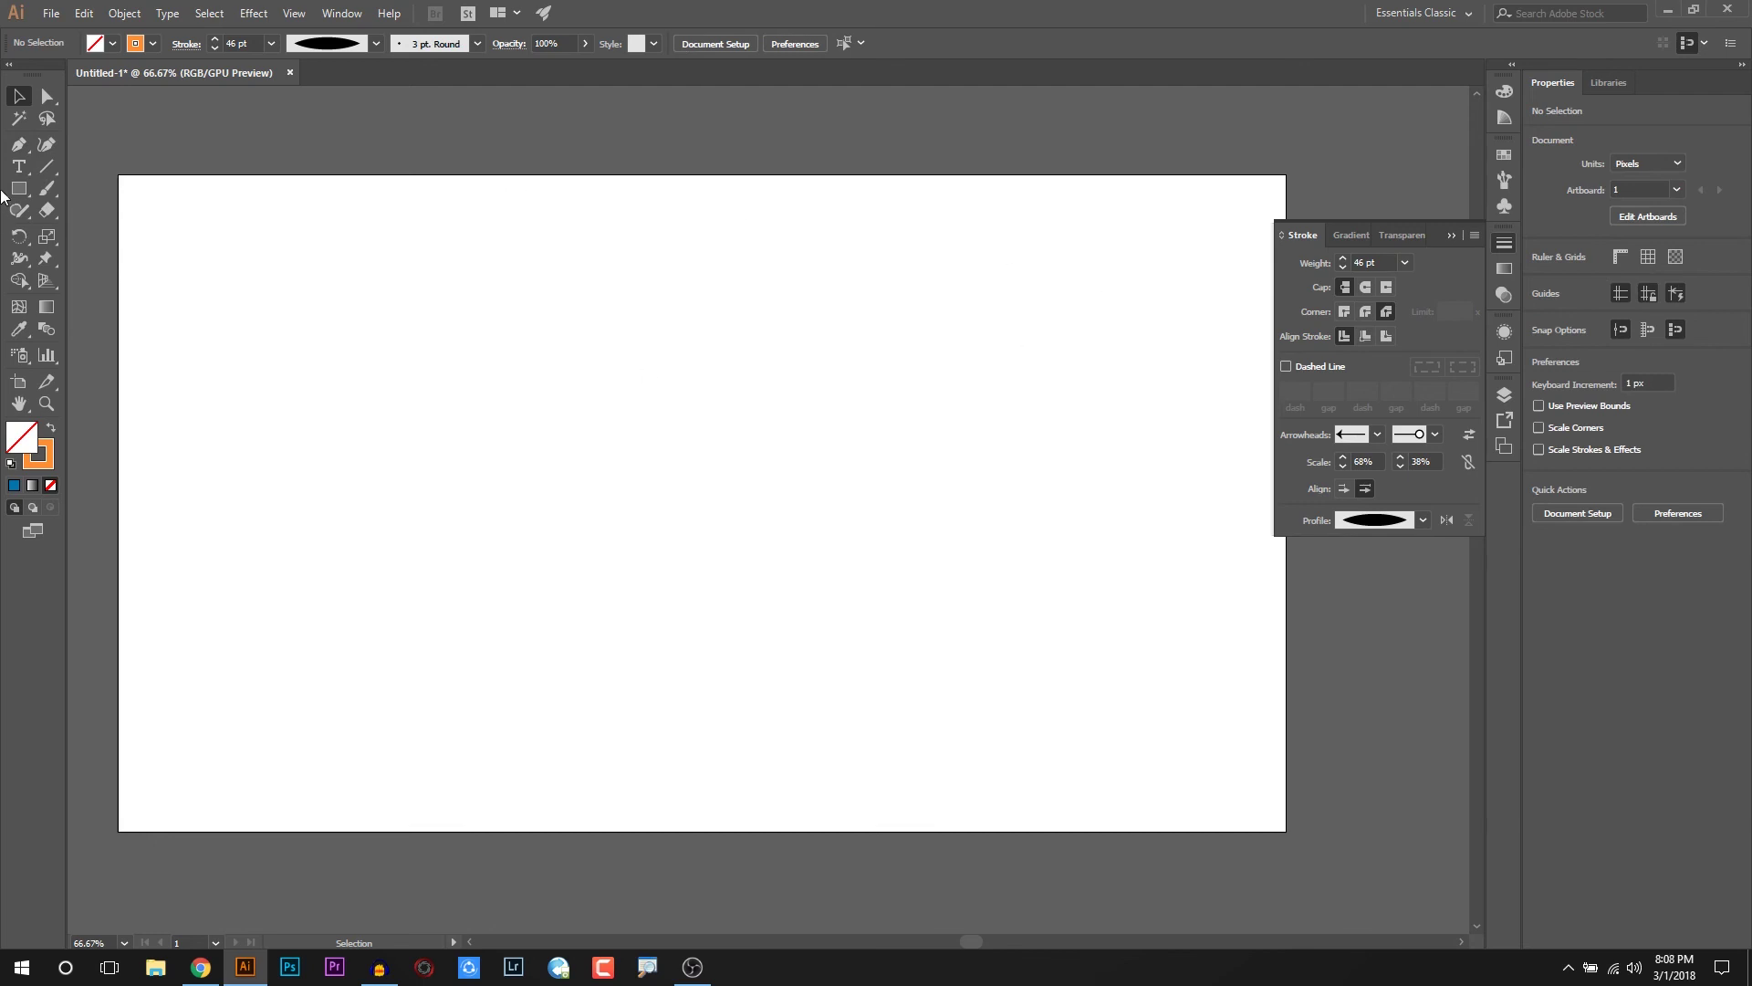
left_click(52, 190)
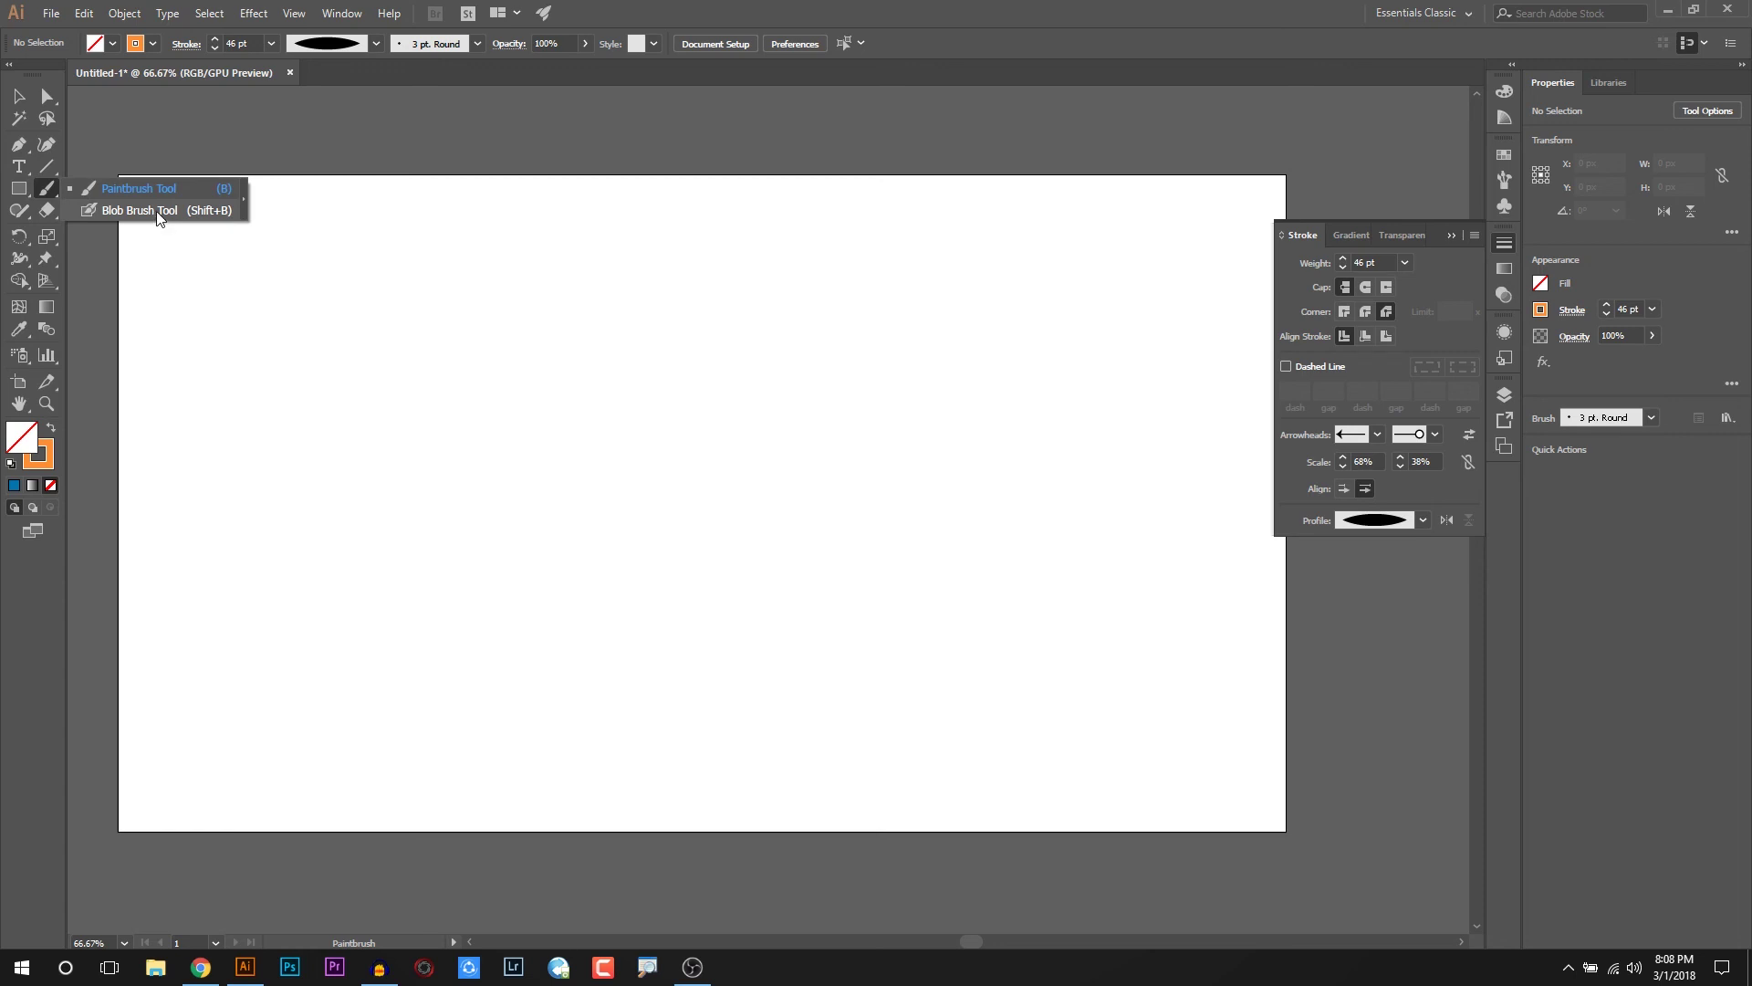
left_click(34, 210)
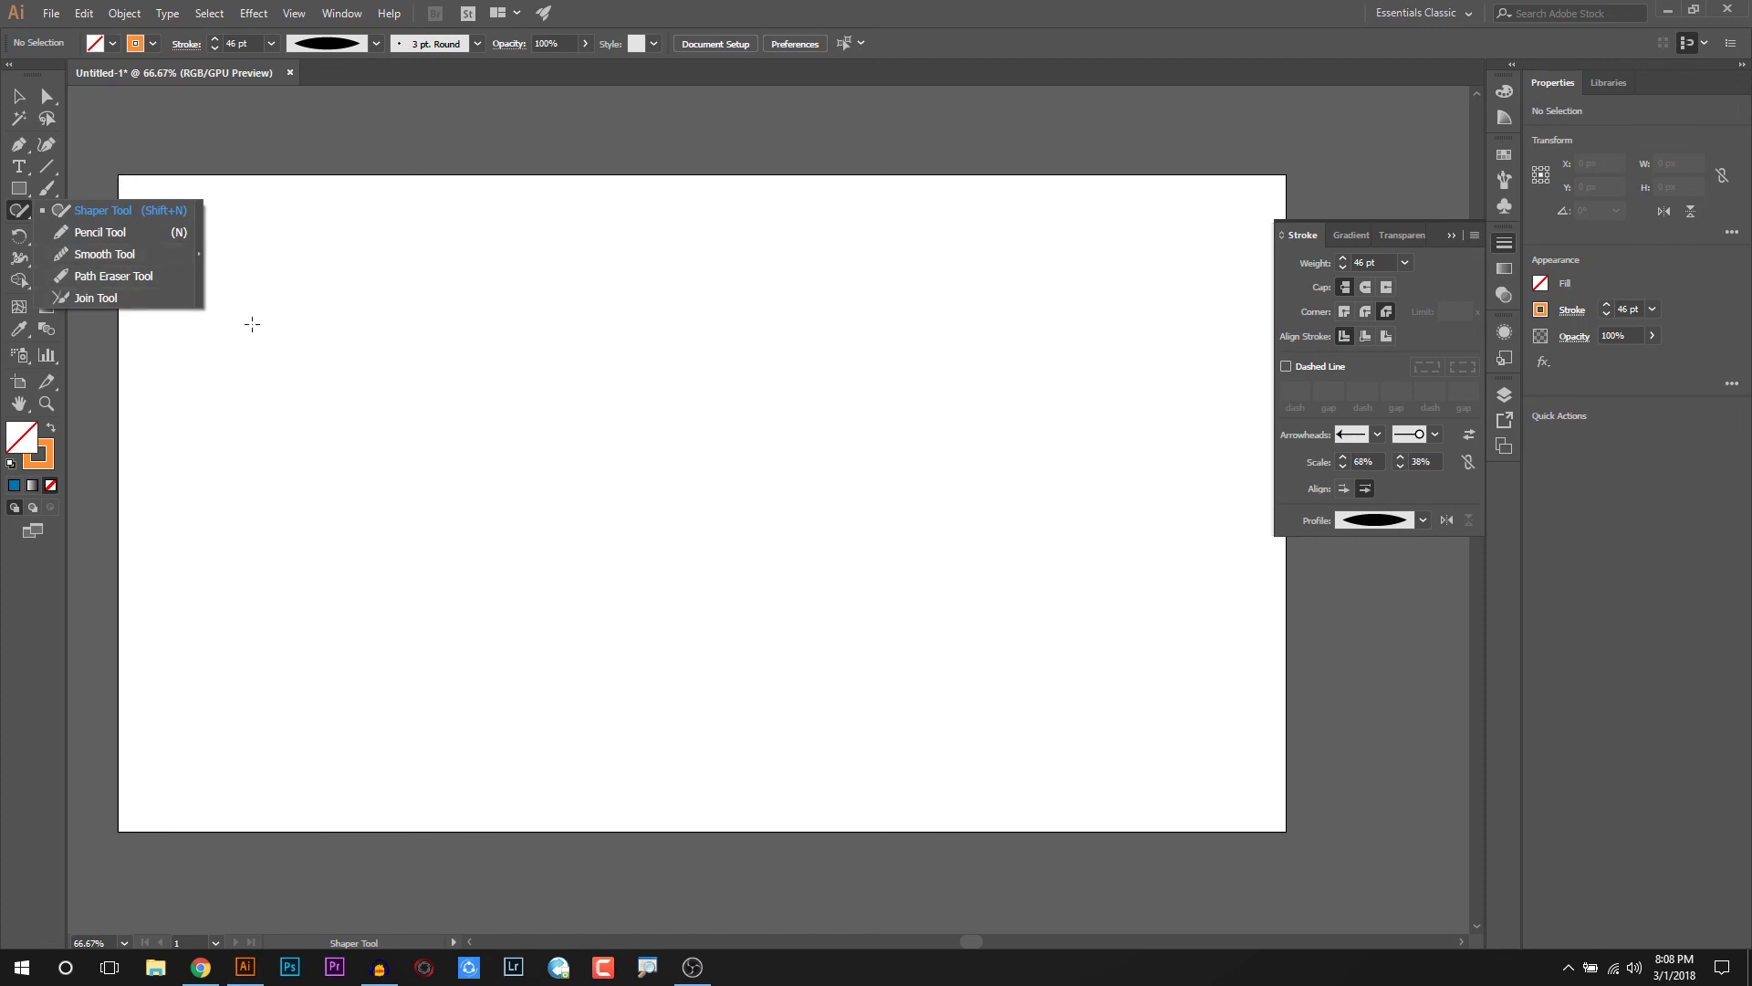
Draw a rectangle about 599 by 498 px in the middle of the artboard and give it the blue fill.
key("m")
left_click_drag(498, 342, 862, 645)
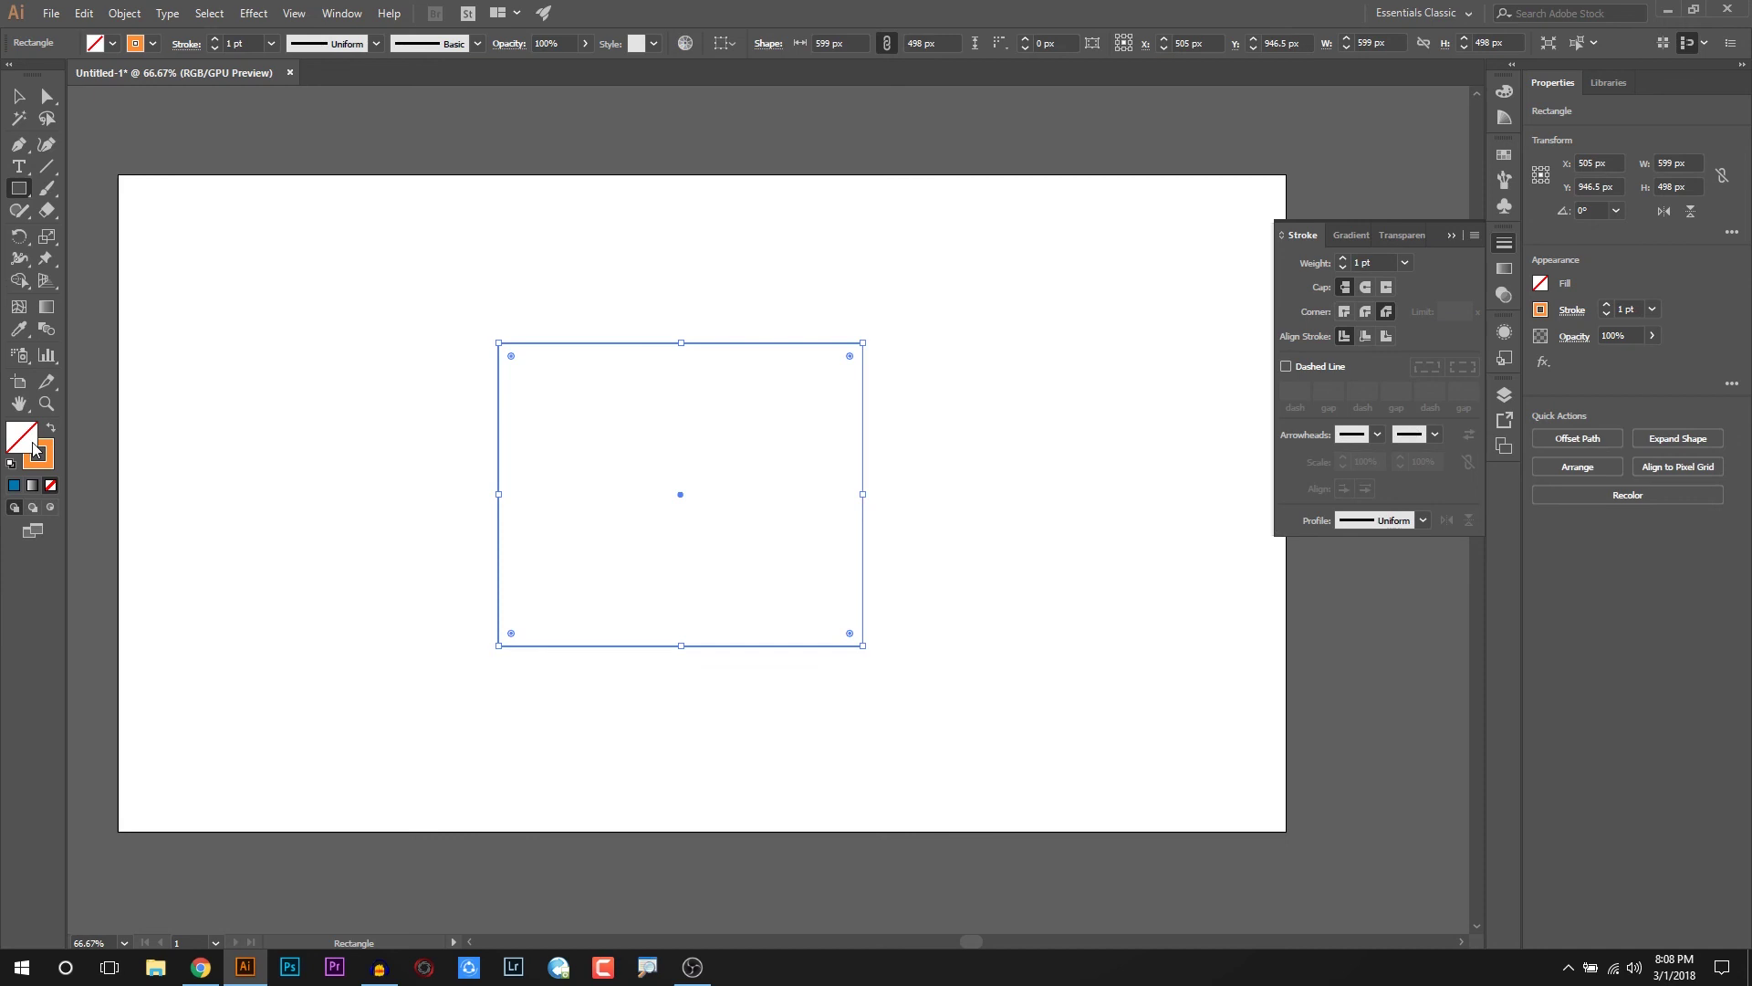
left_click(15, 486)
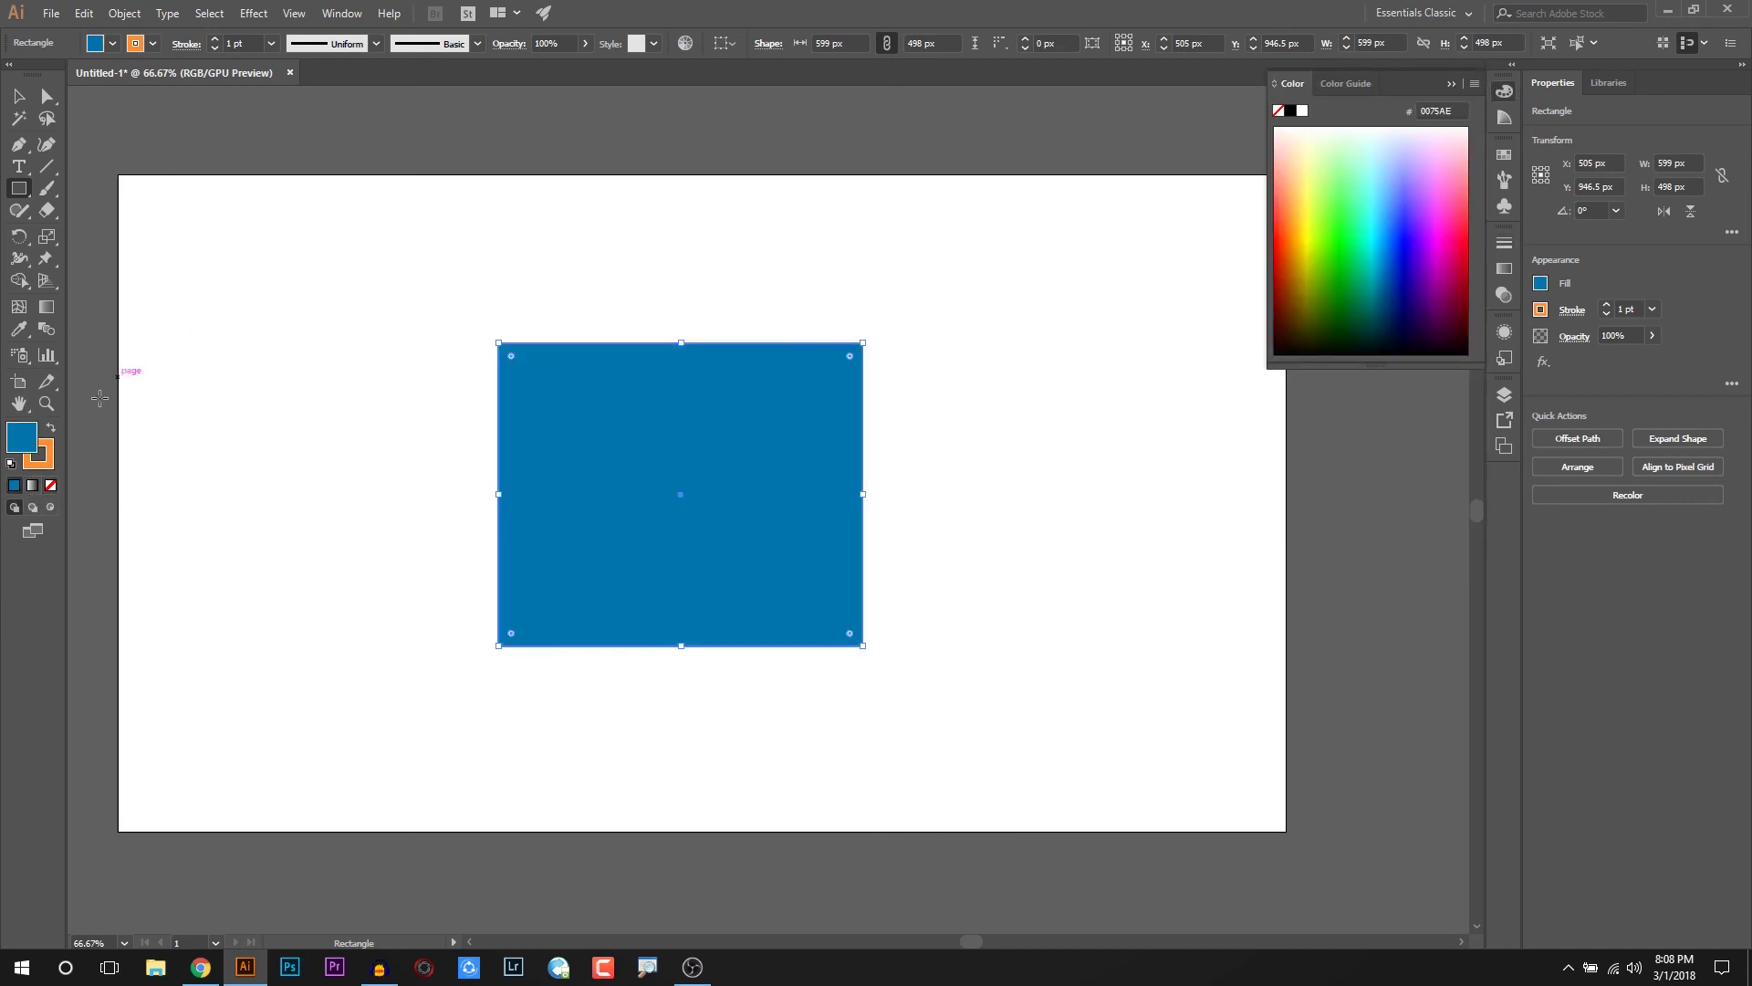
Set the weight of the rectangle's orange stroke to 33 pt.
left_click(43, 459)
left_click(16, 97)
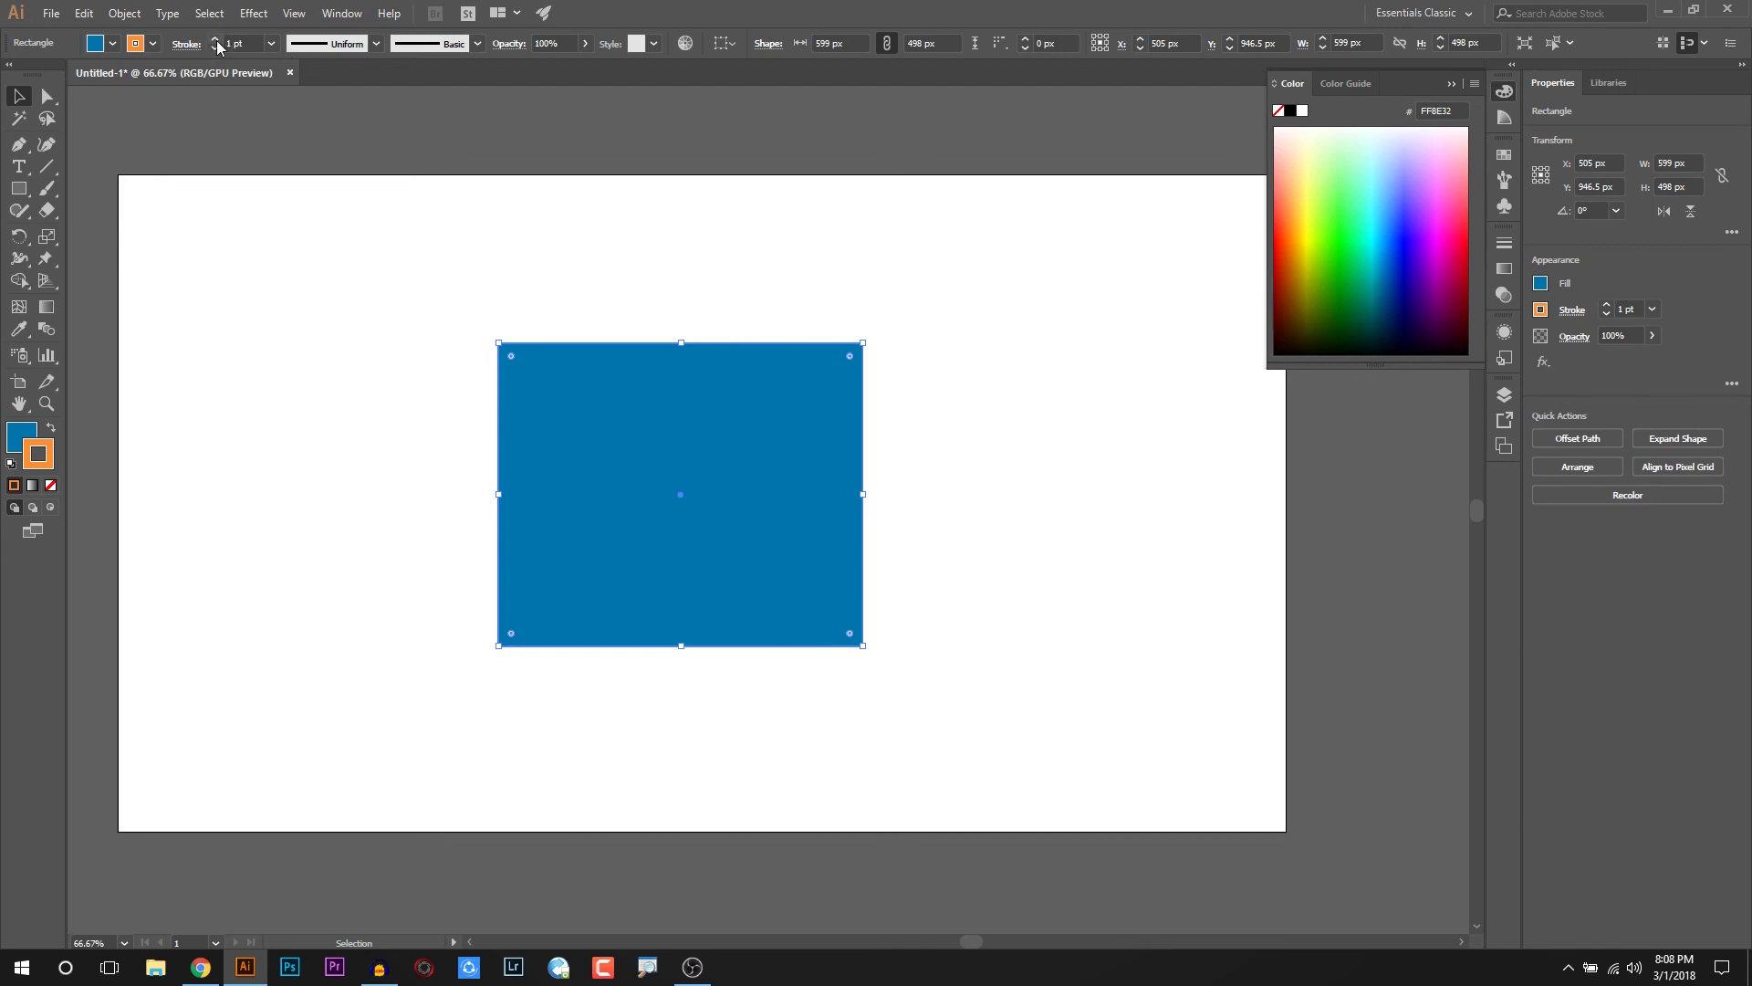
left_click_drag(216, 41, 216, 41)
Try the lens-shaped width profile on the rectangle's stroke and restore the Uniform profile.
left_click(347, 44)
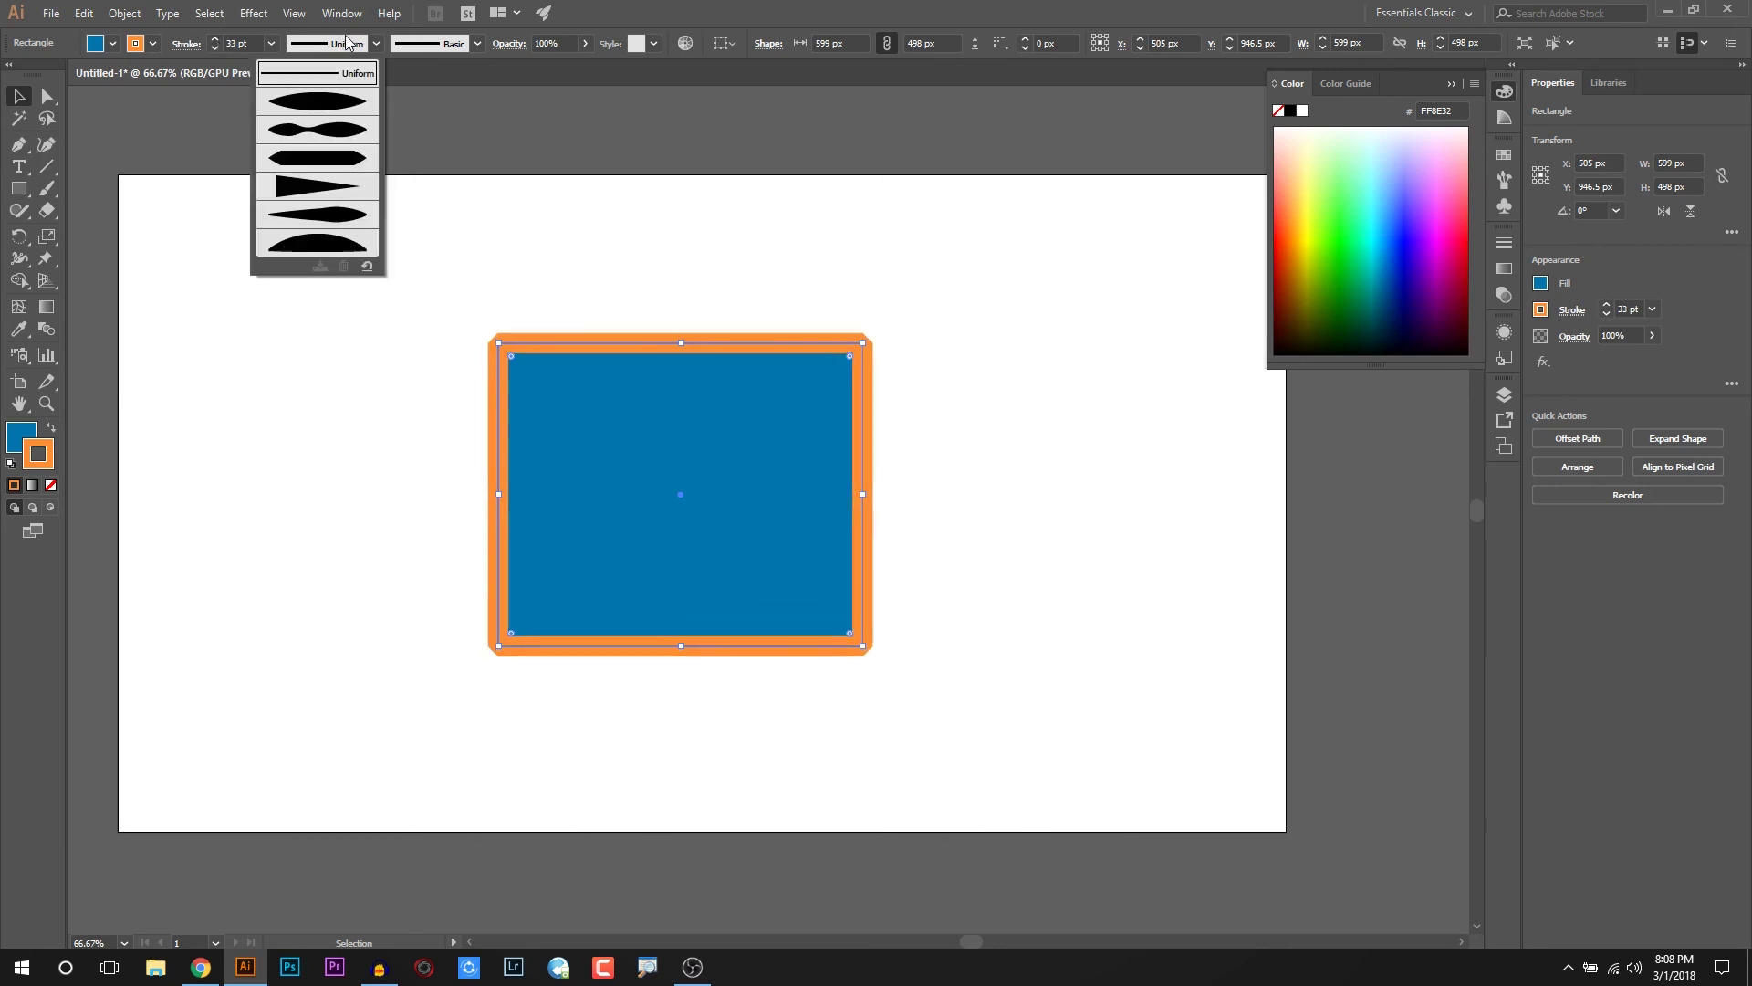
left_click(344, 107)
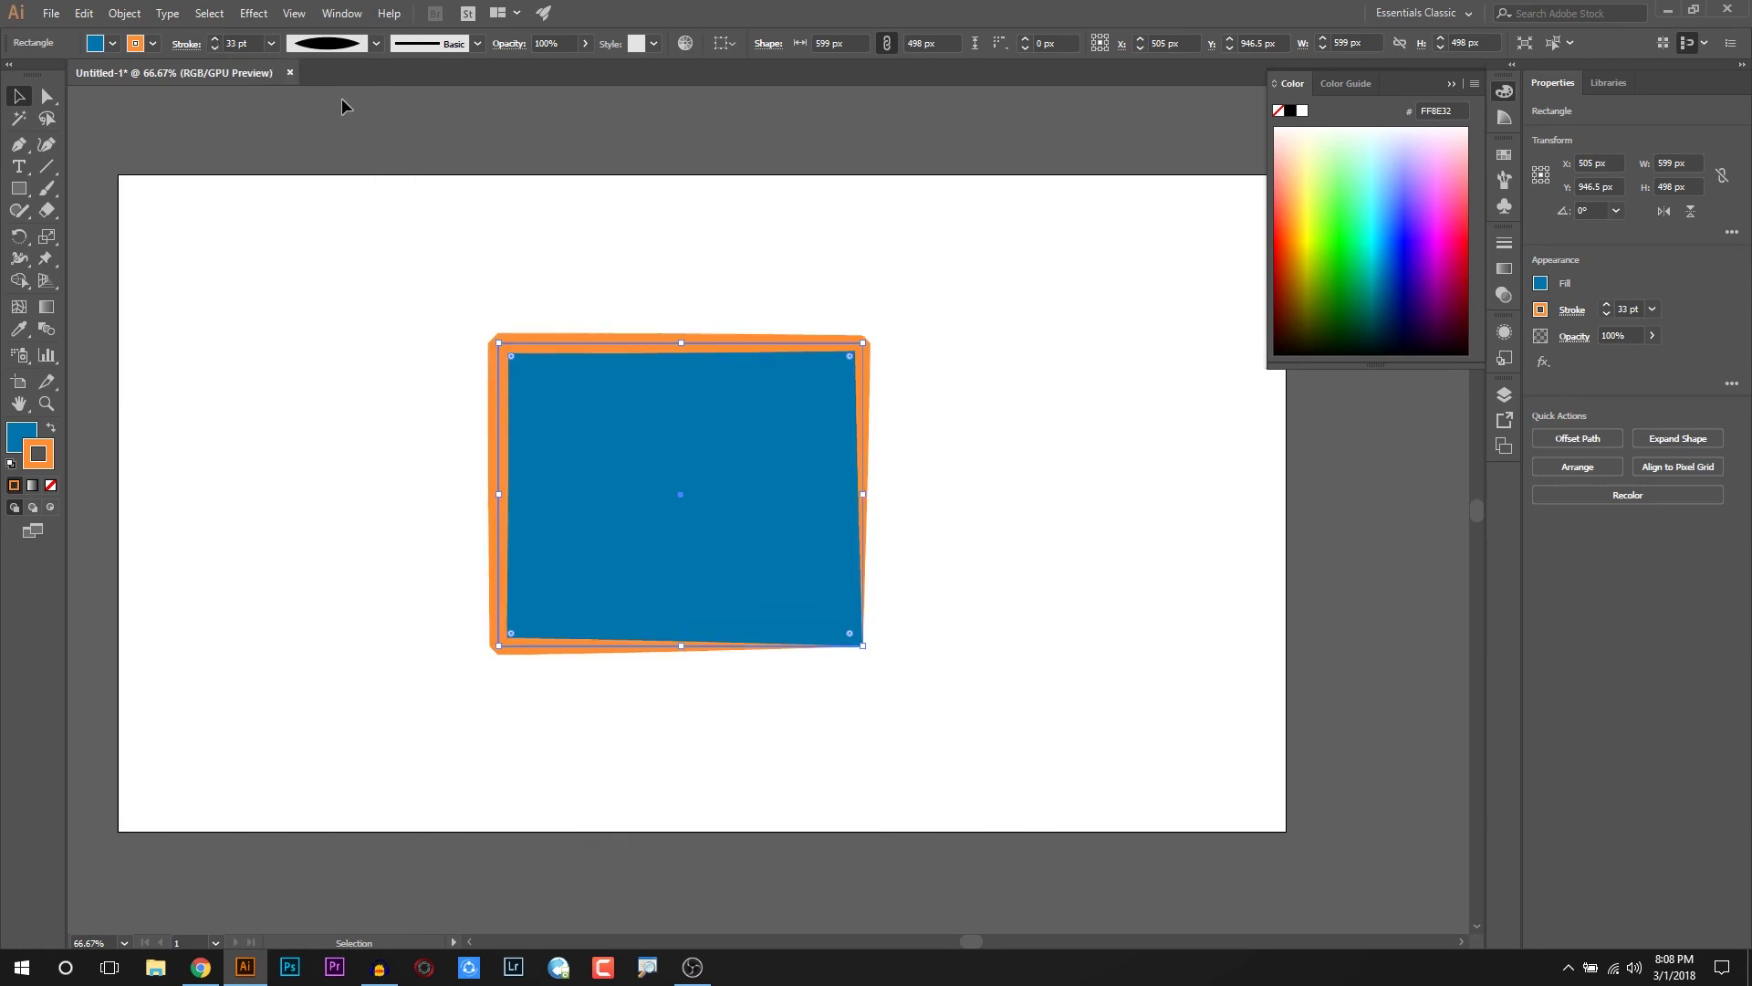
left_click(344, 45)
left_click(344, 73)
Try the rough charcoal-style brush on the rectangle's stroke and switch back to the Basic brush.
left_click(424, 43)
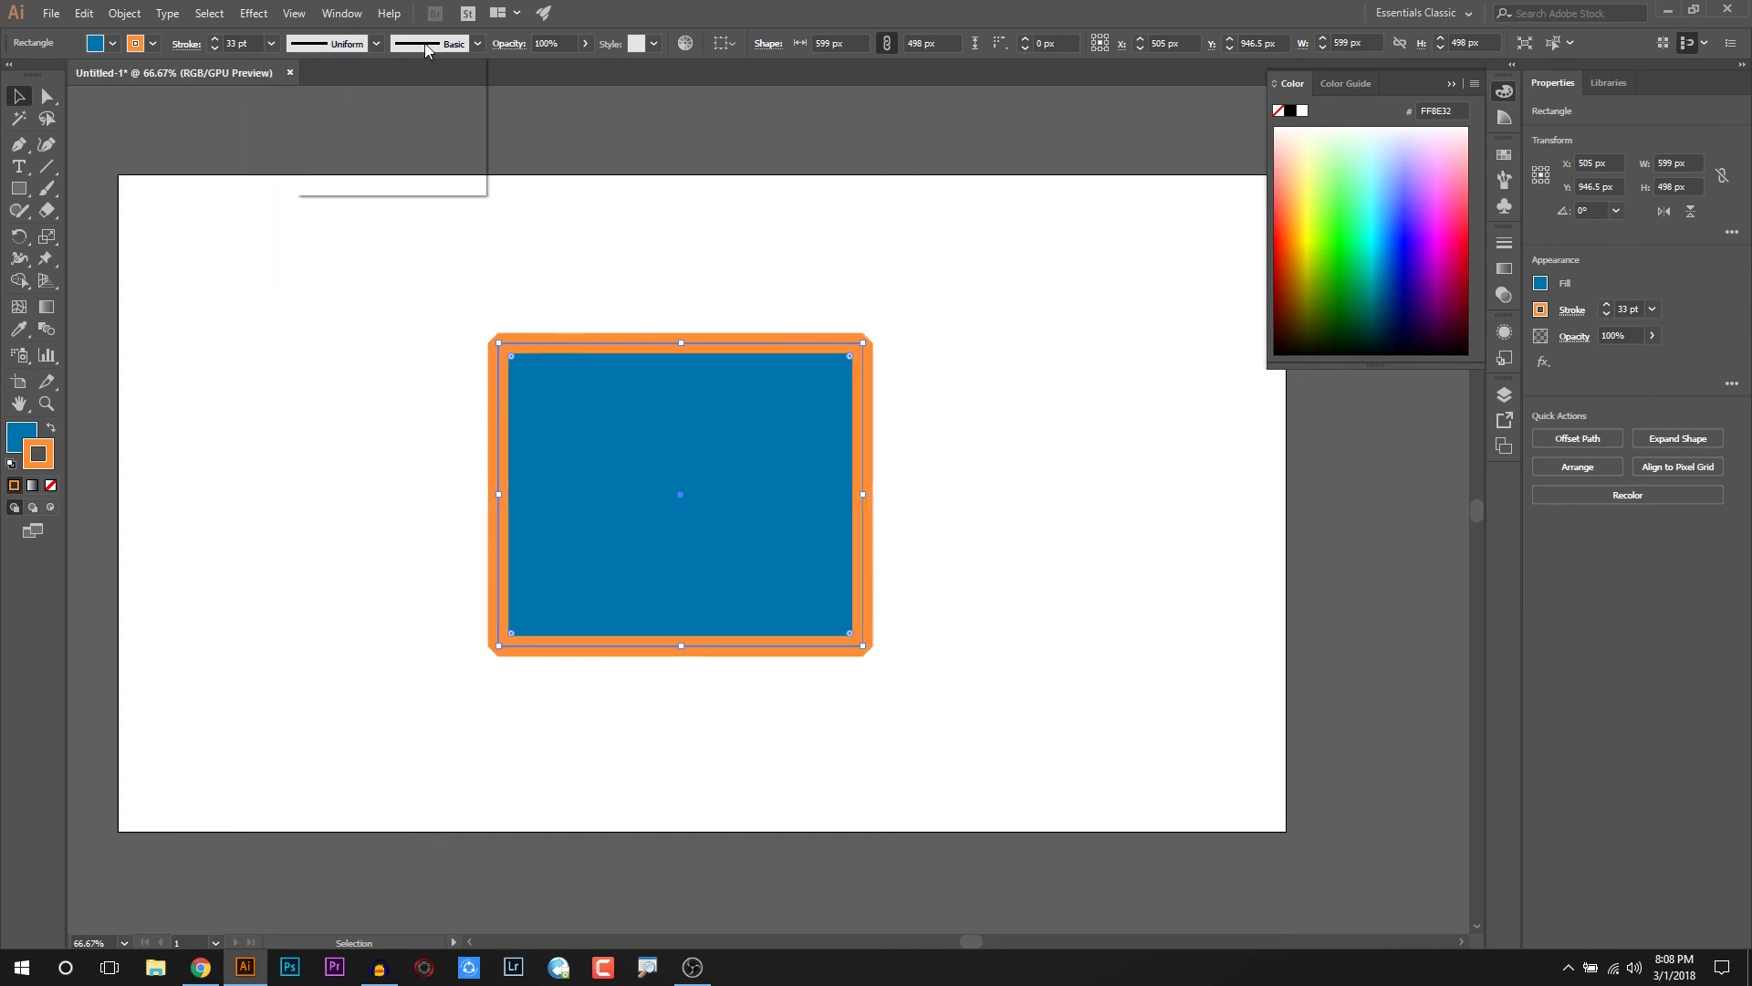
left_click(402, 143)
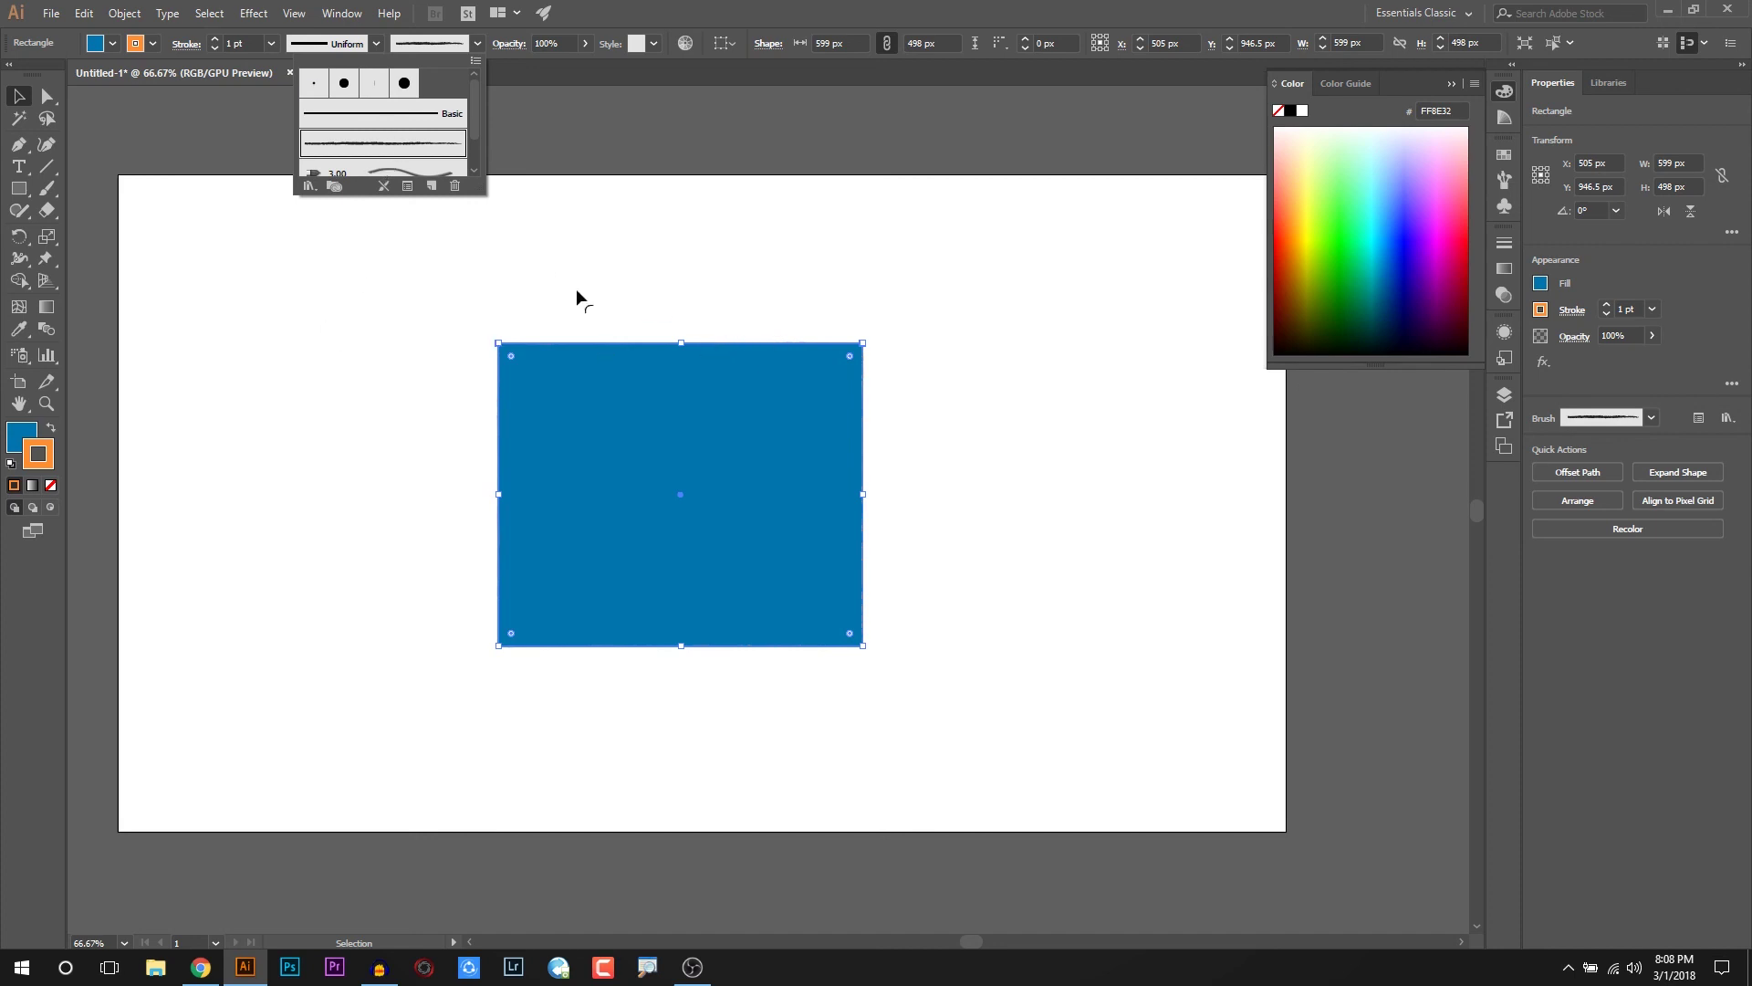
left_click(321, 112)
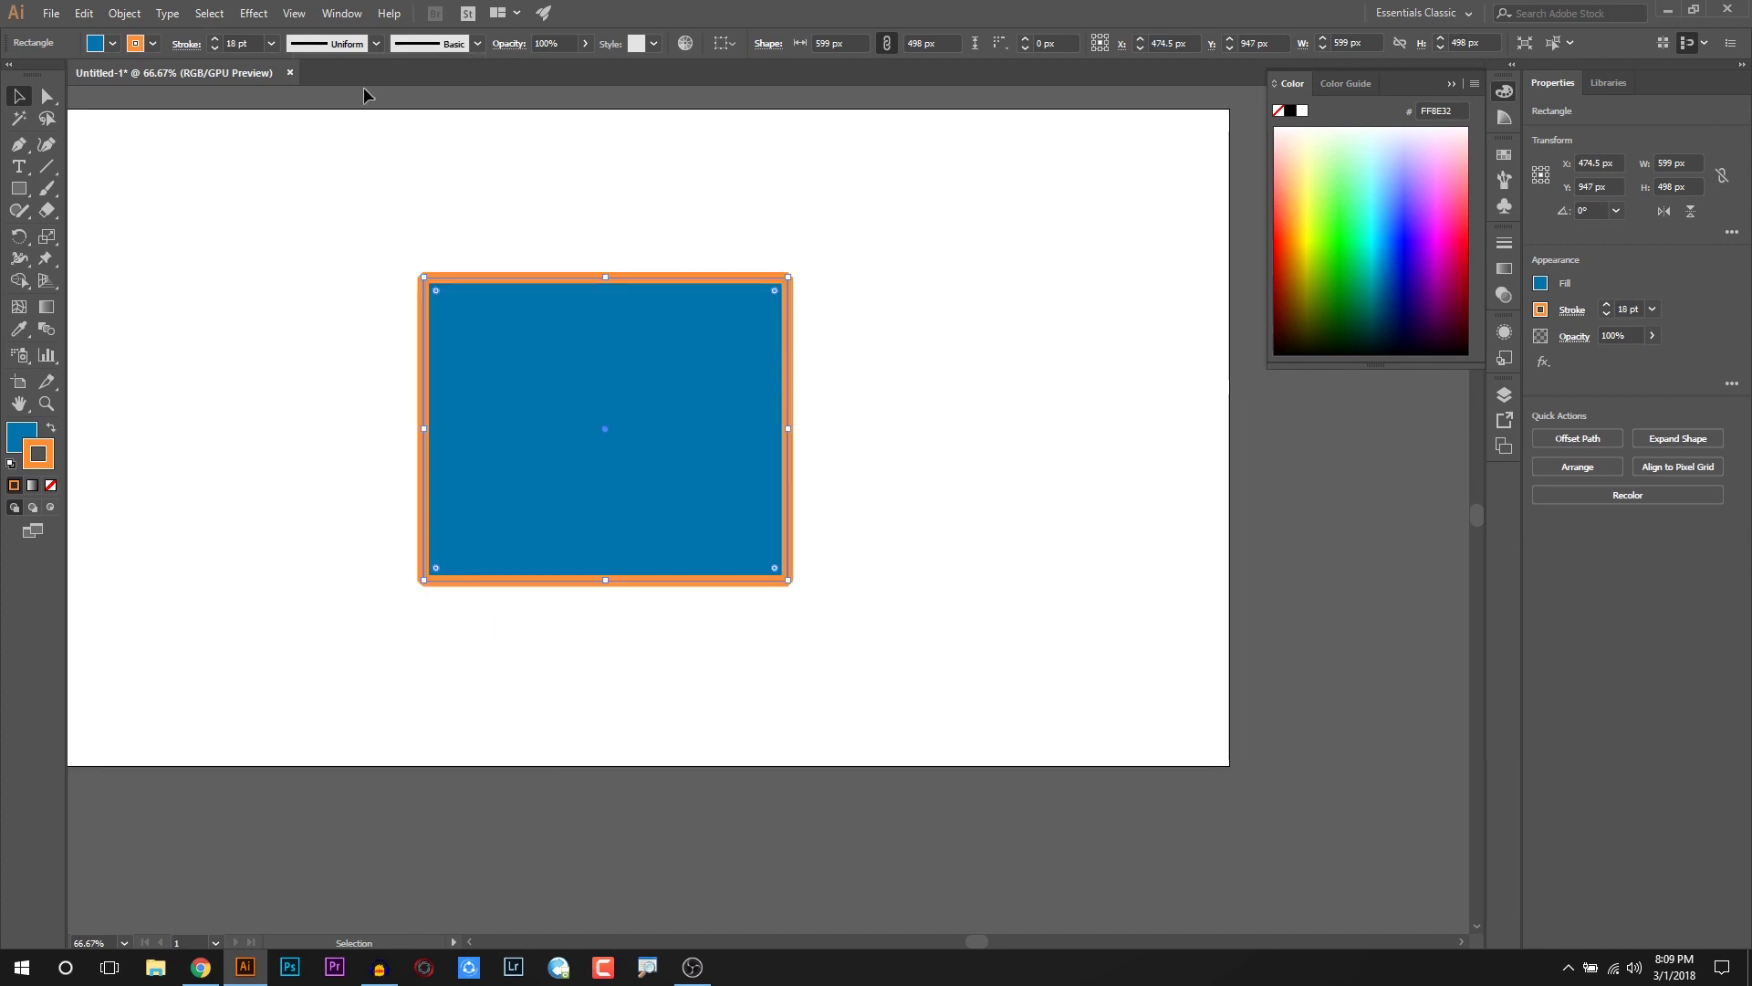
Apply the rough charcoal-style brush to the rectangle's stroke and set its weight to 18 pt.
left_click(419, 45)
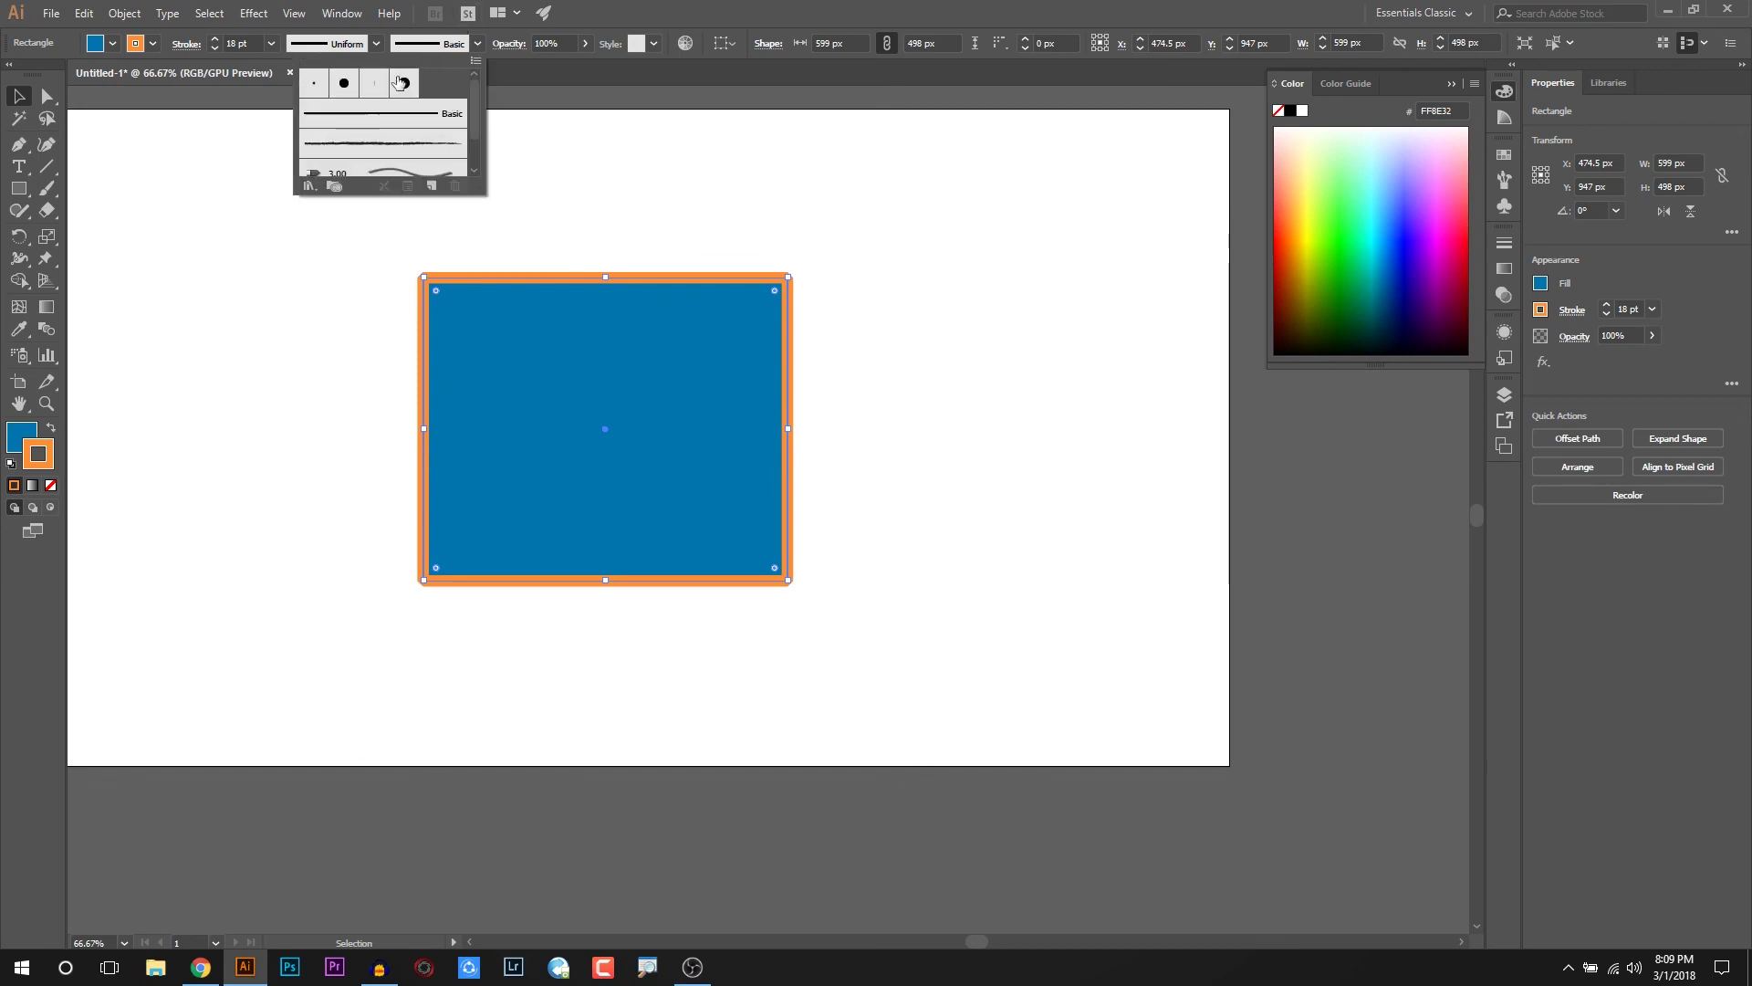
scroll(359, 122, "down", 2)
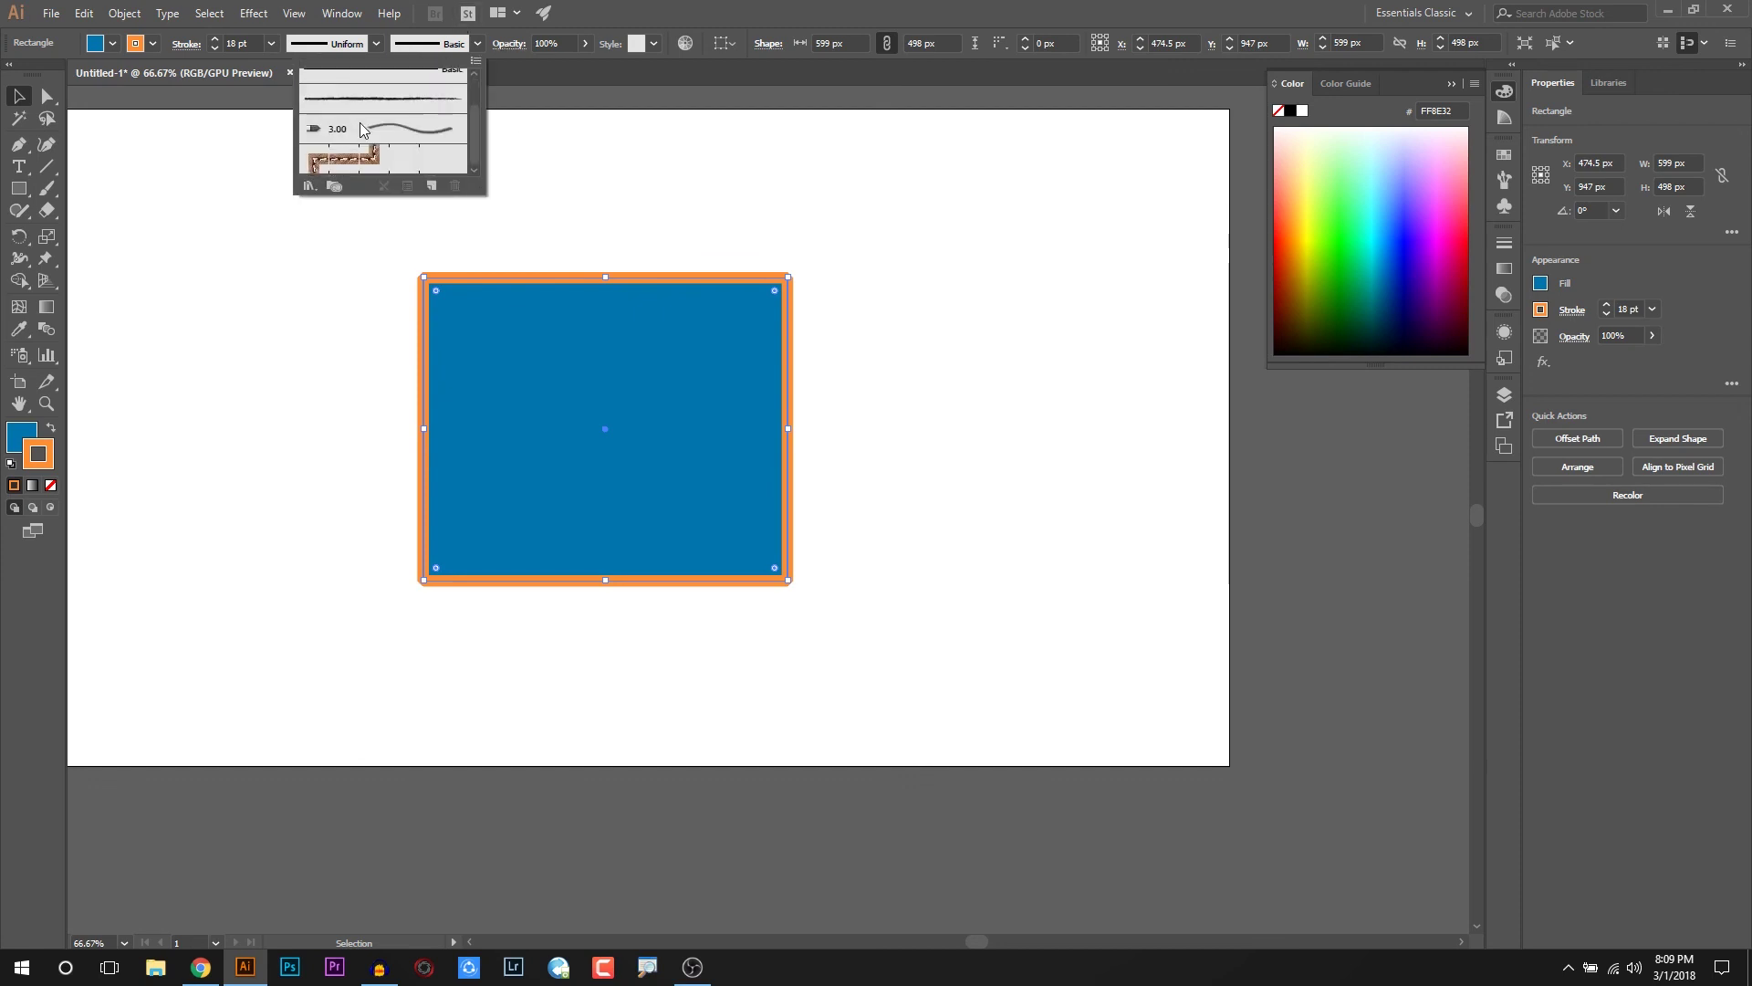
scroll(412, 140, "up", 2)
left_click(412, 141)
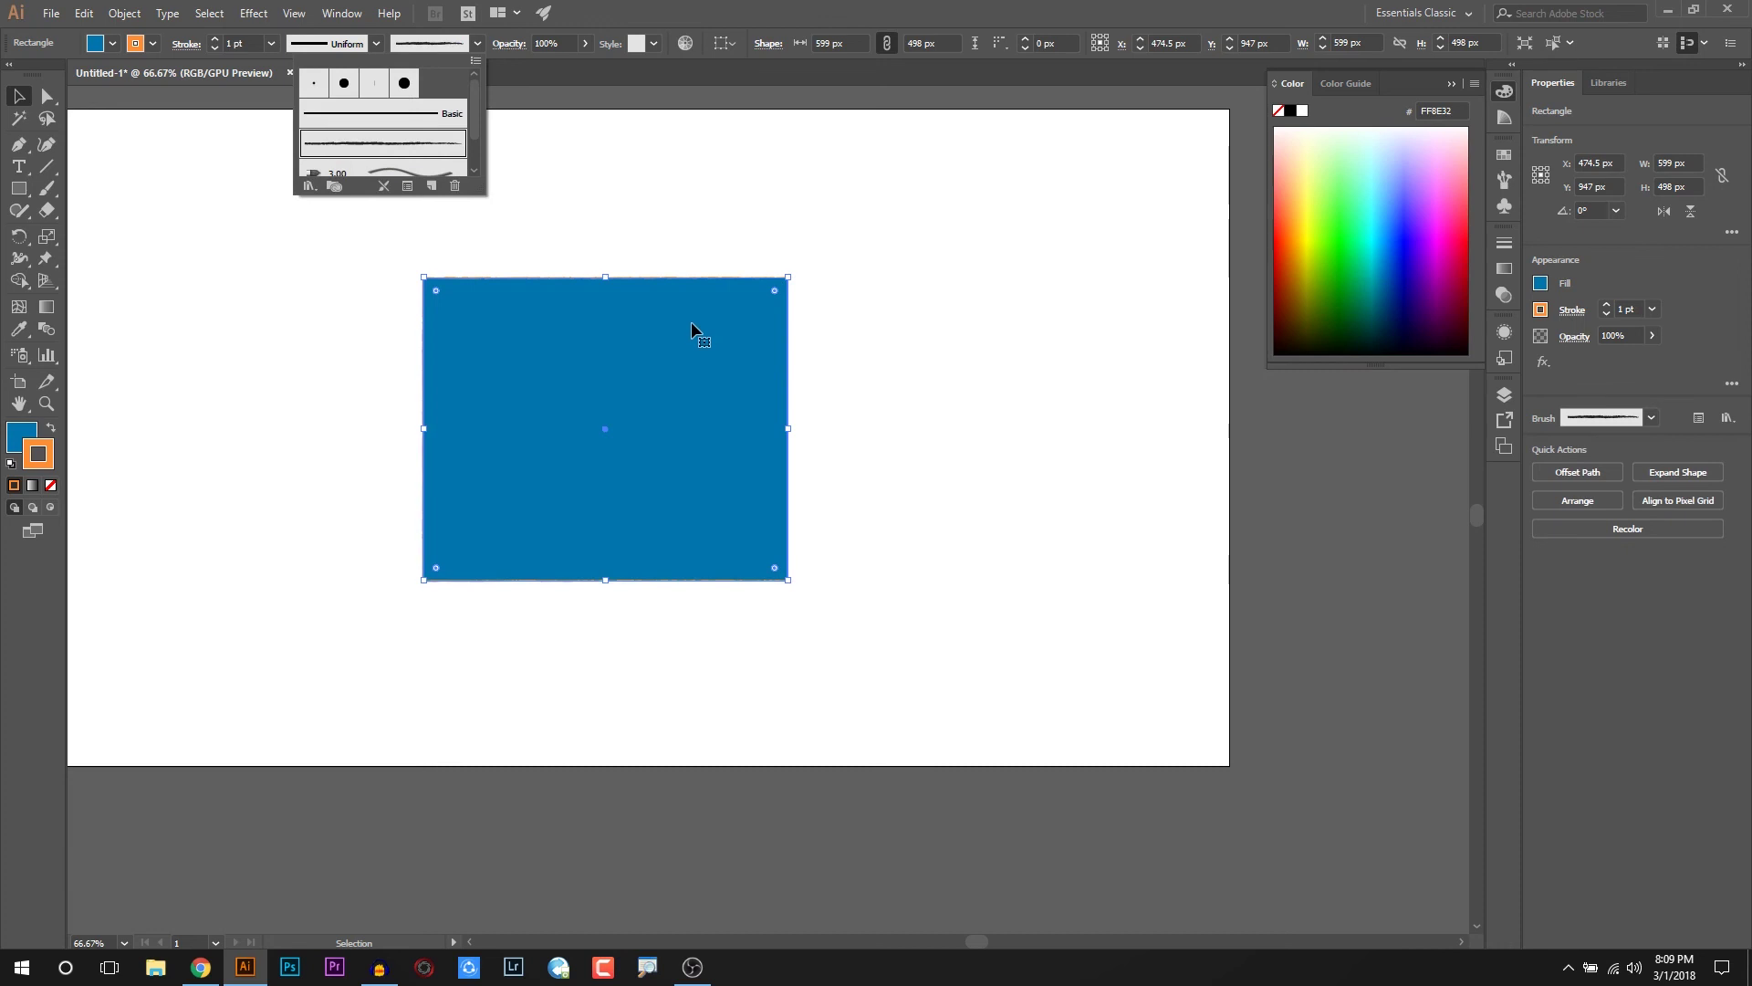
left_click(216, 40)
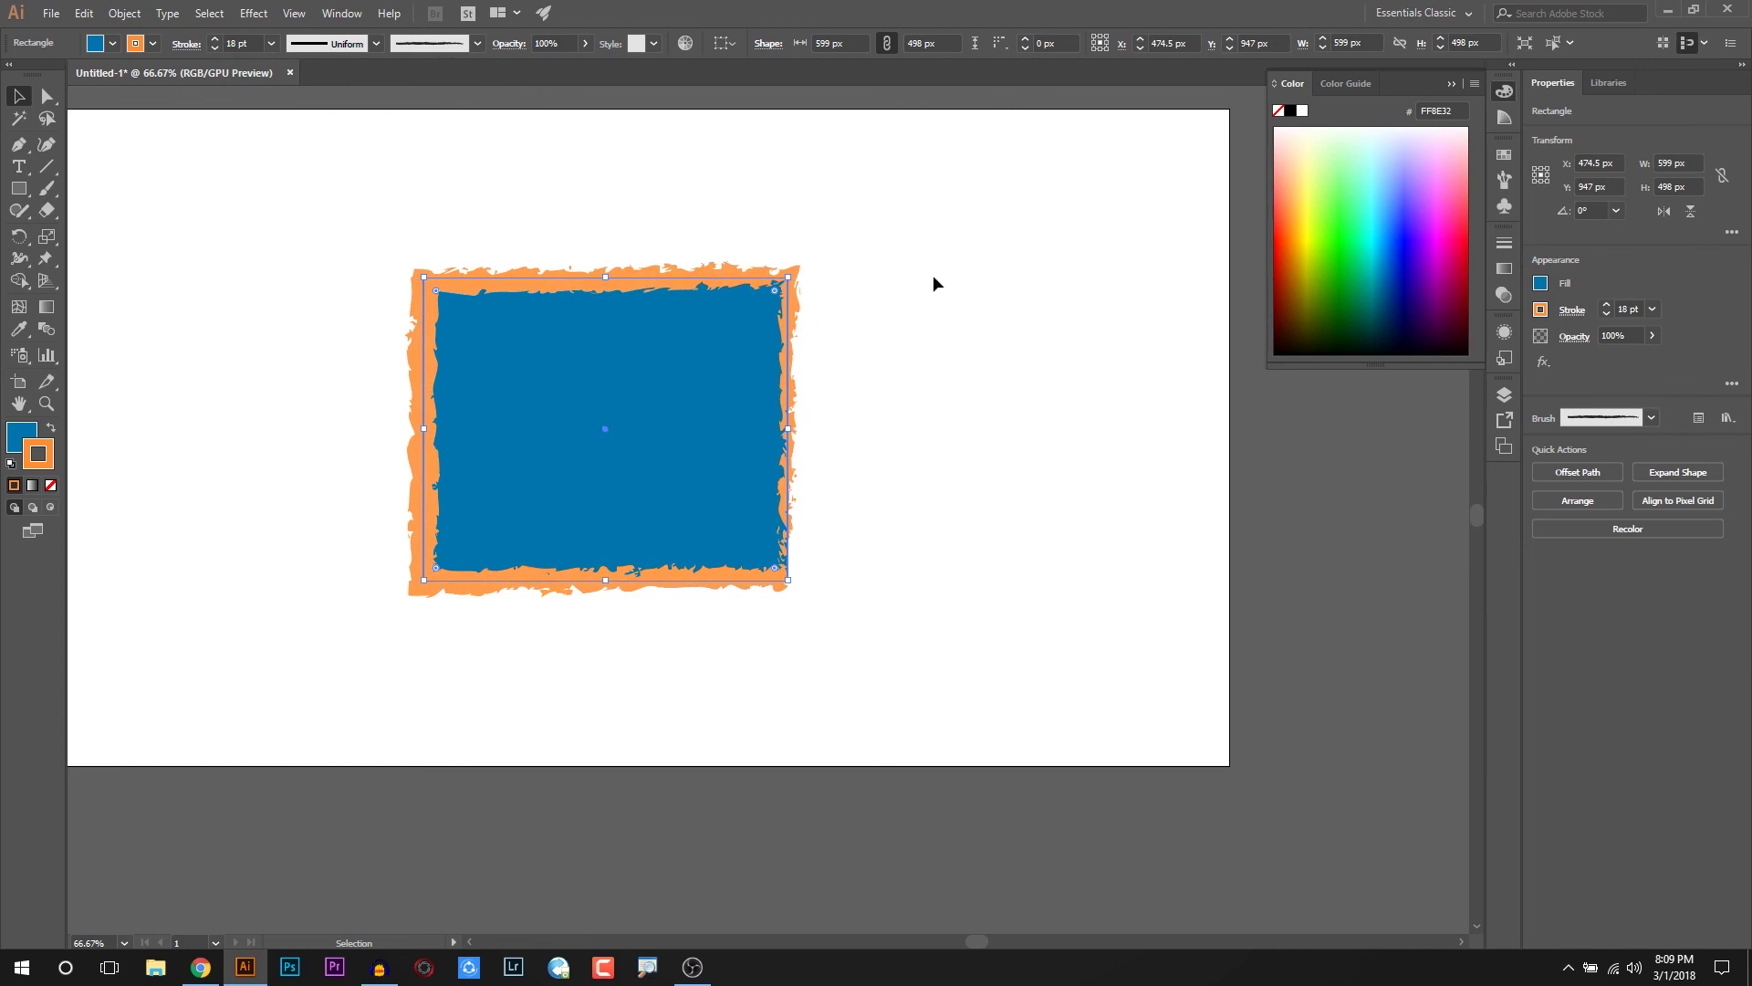
Try out the opacity adjustment on the brushed rectangle, leaving it at 100%.
left_click(585, 44)
mouse_move(584, 66)
left_mouse_down()
mouse_move(551, 64)
mouse_move(599, 64)
left_mouse_up()
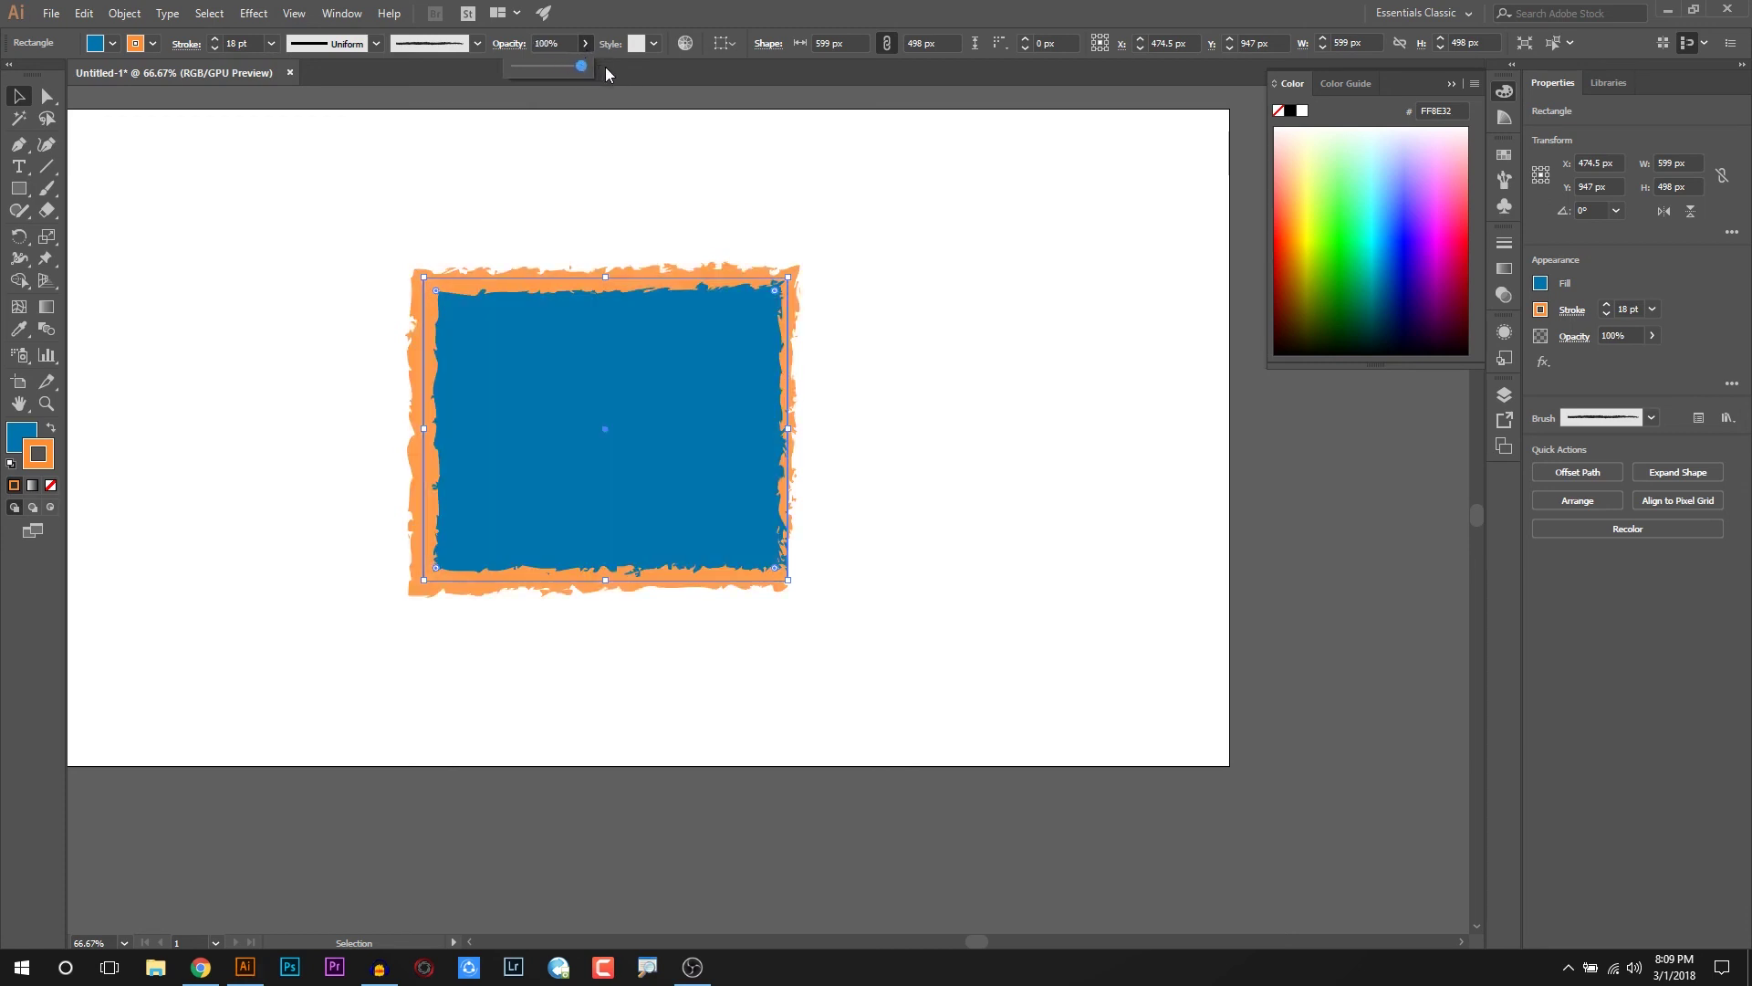
Open the rectangle's full stroke options to examine the weight, cap, corner, alignment, dash, arrowhead and profile settings.
left_click(187, 43)
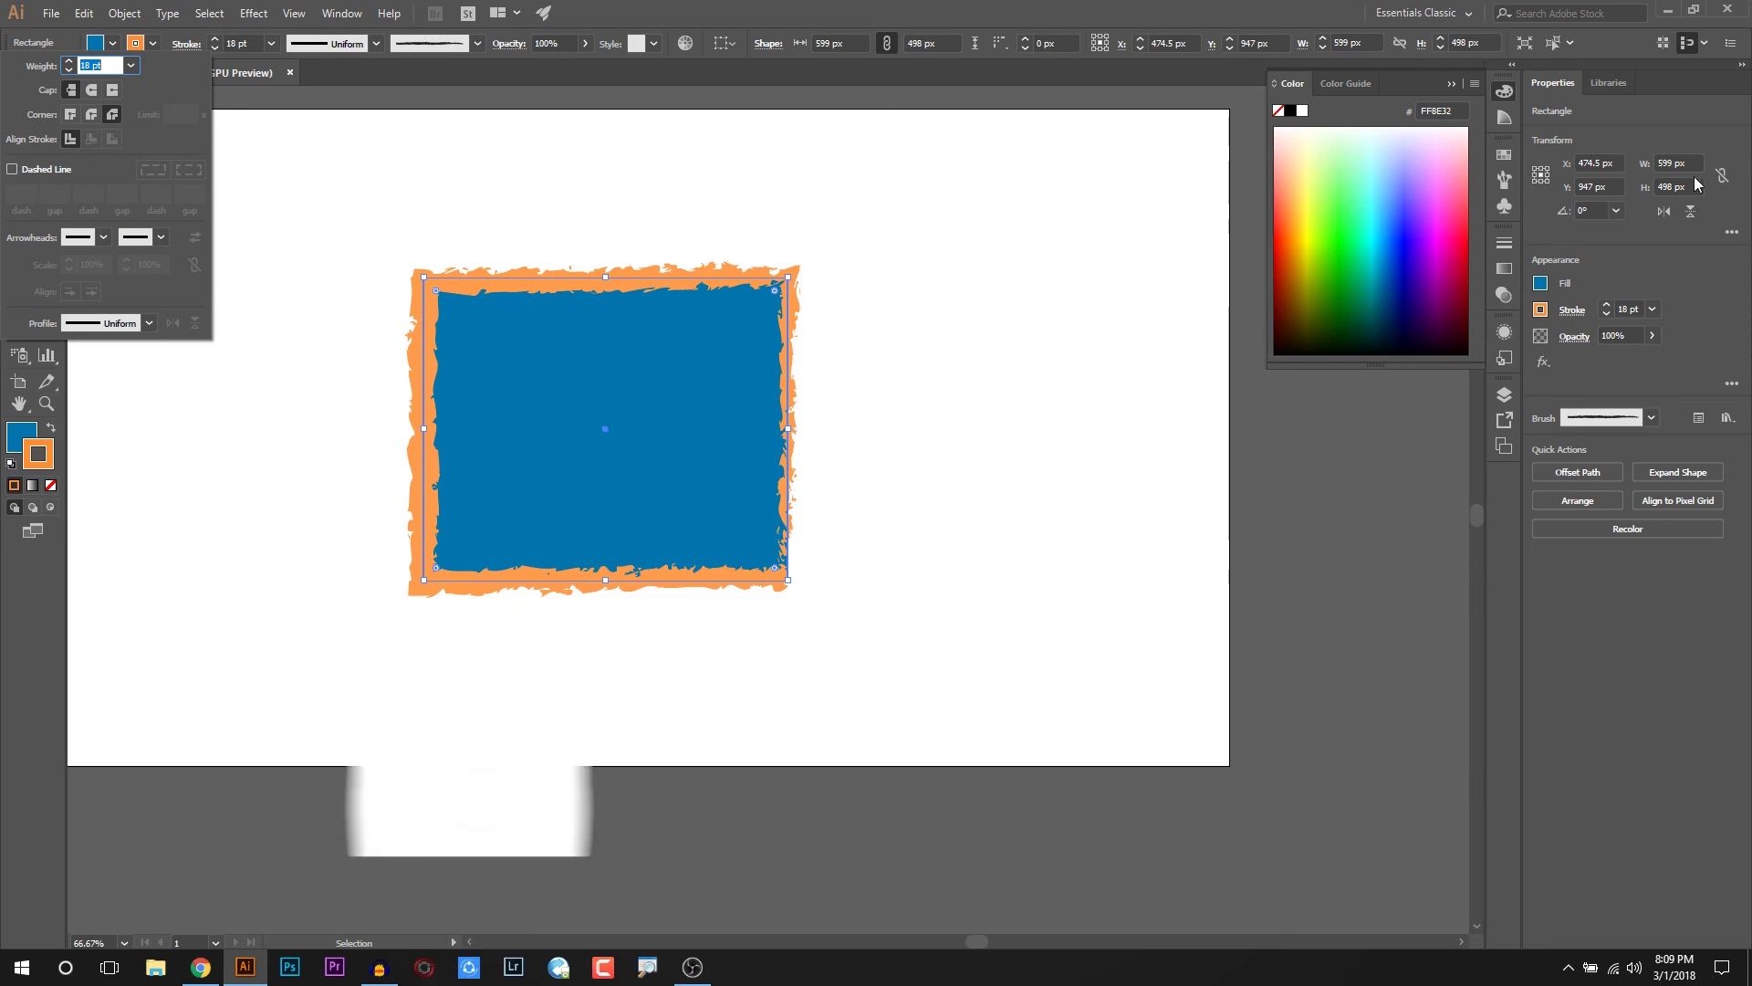
left_click(1501, 246)
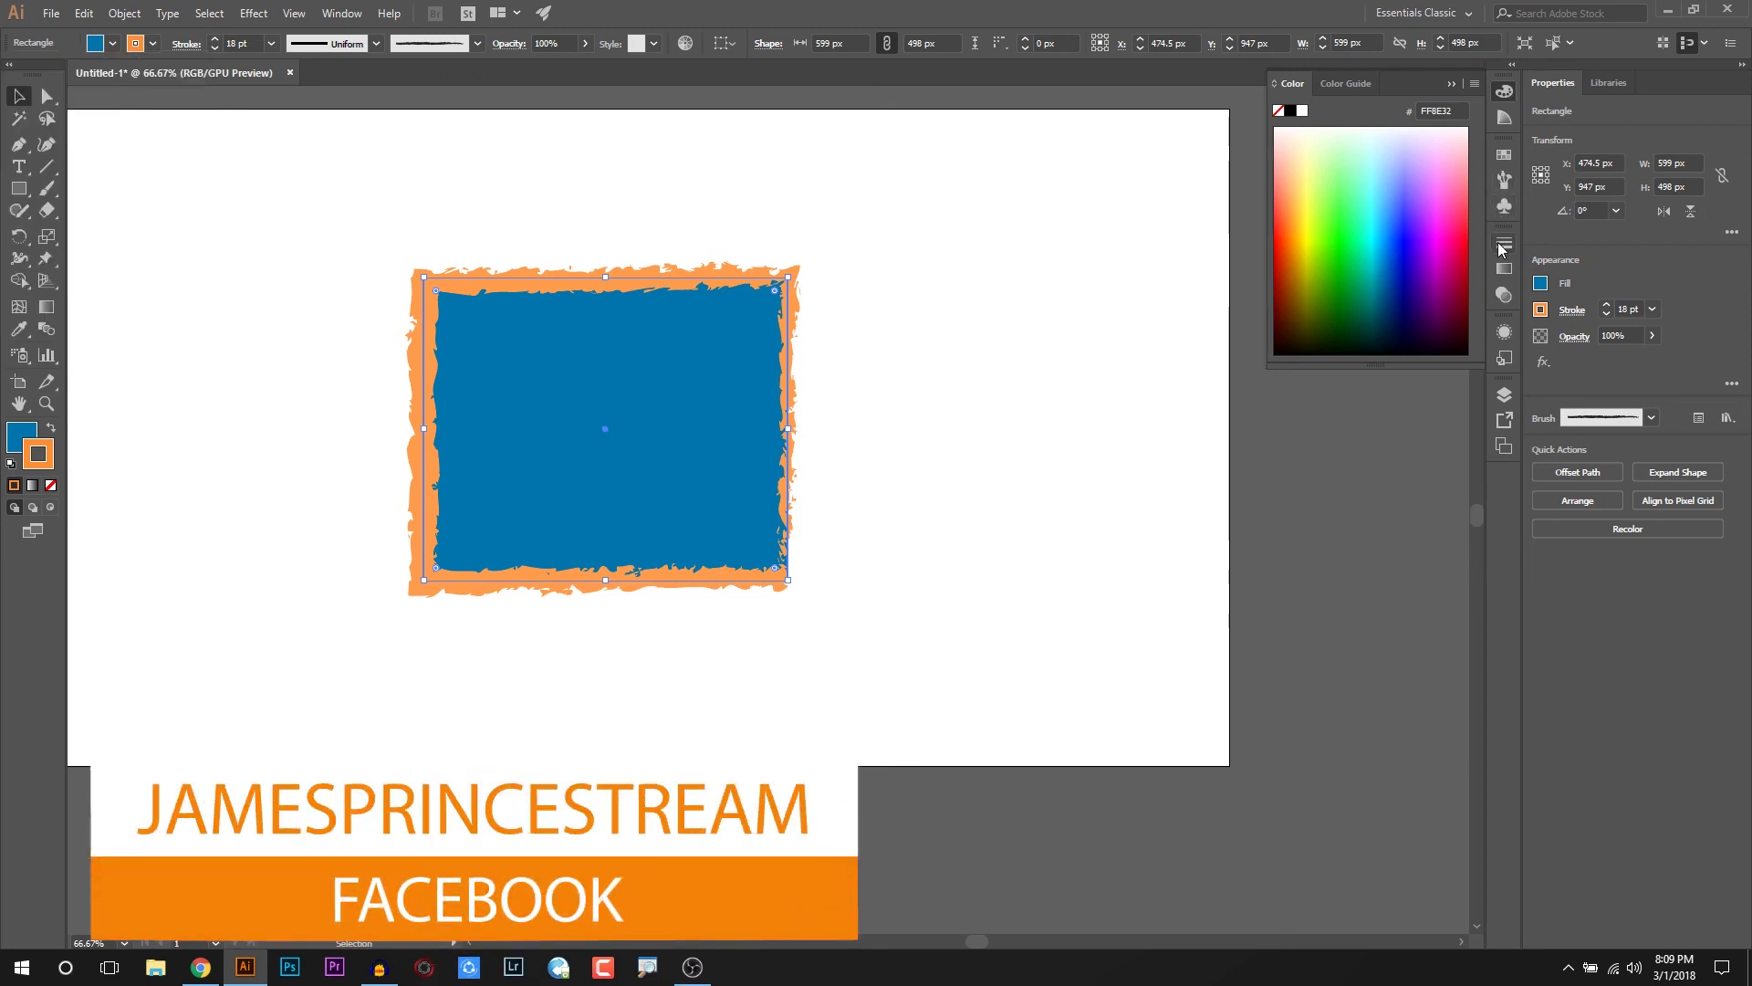
left_click(1504, 247)
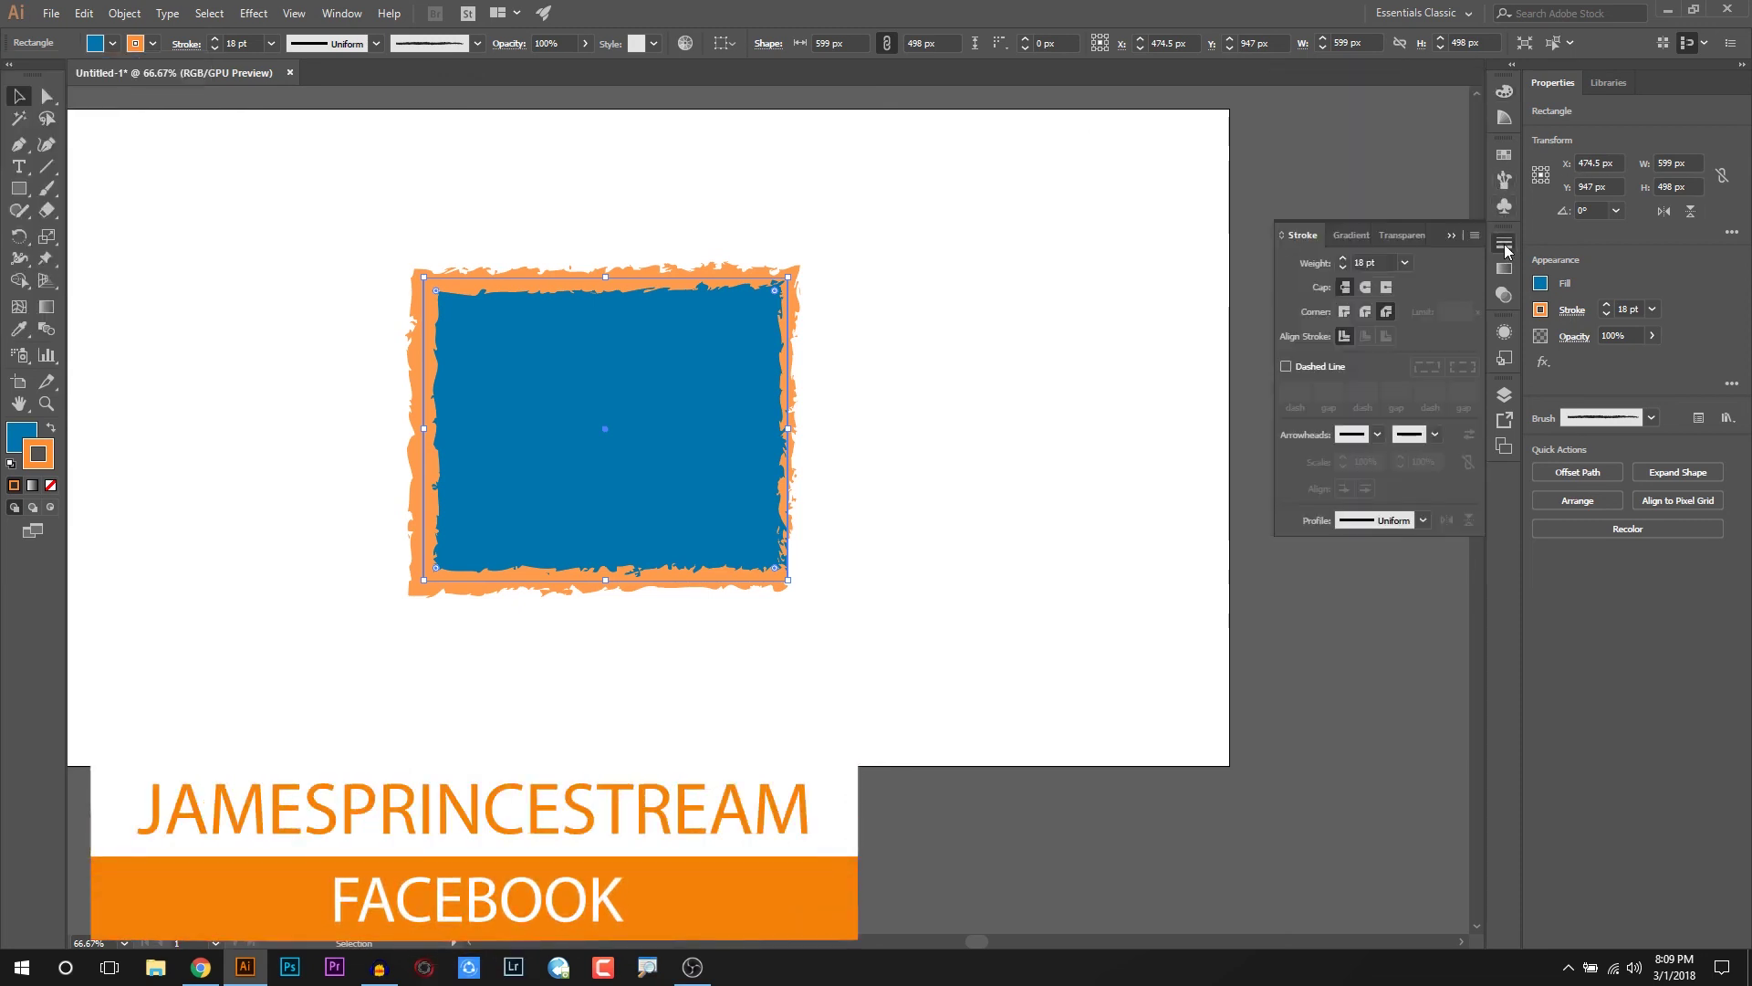
left_click(188, 46)
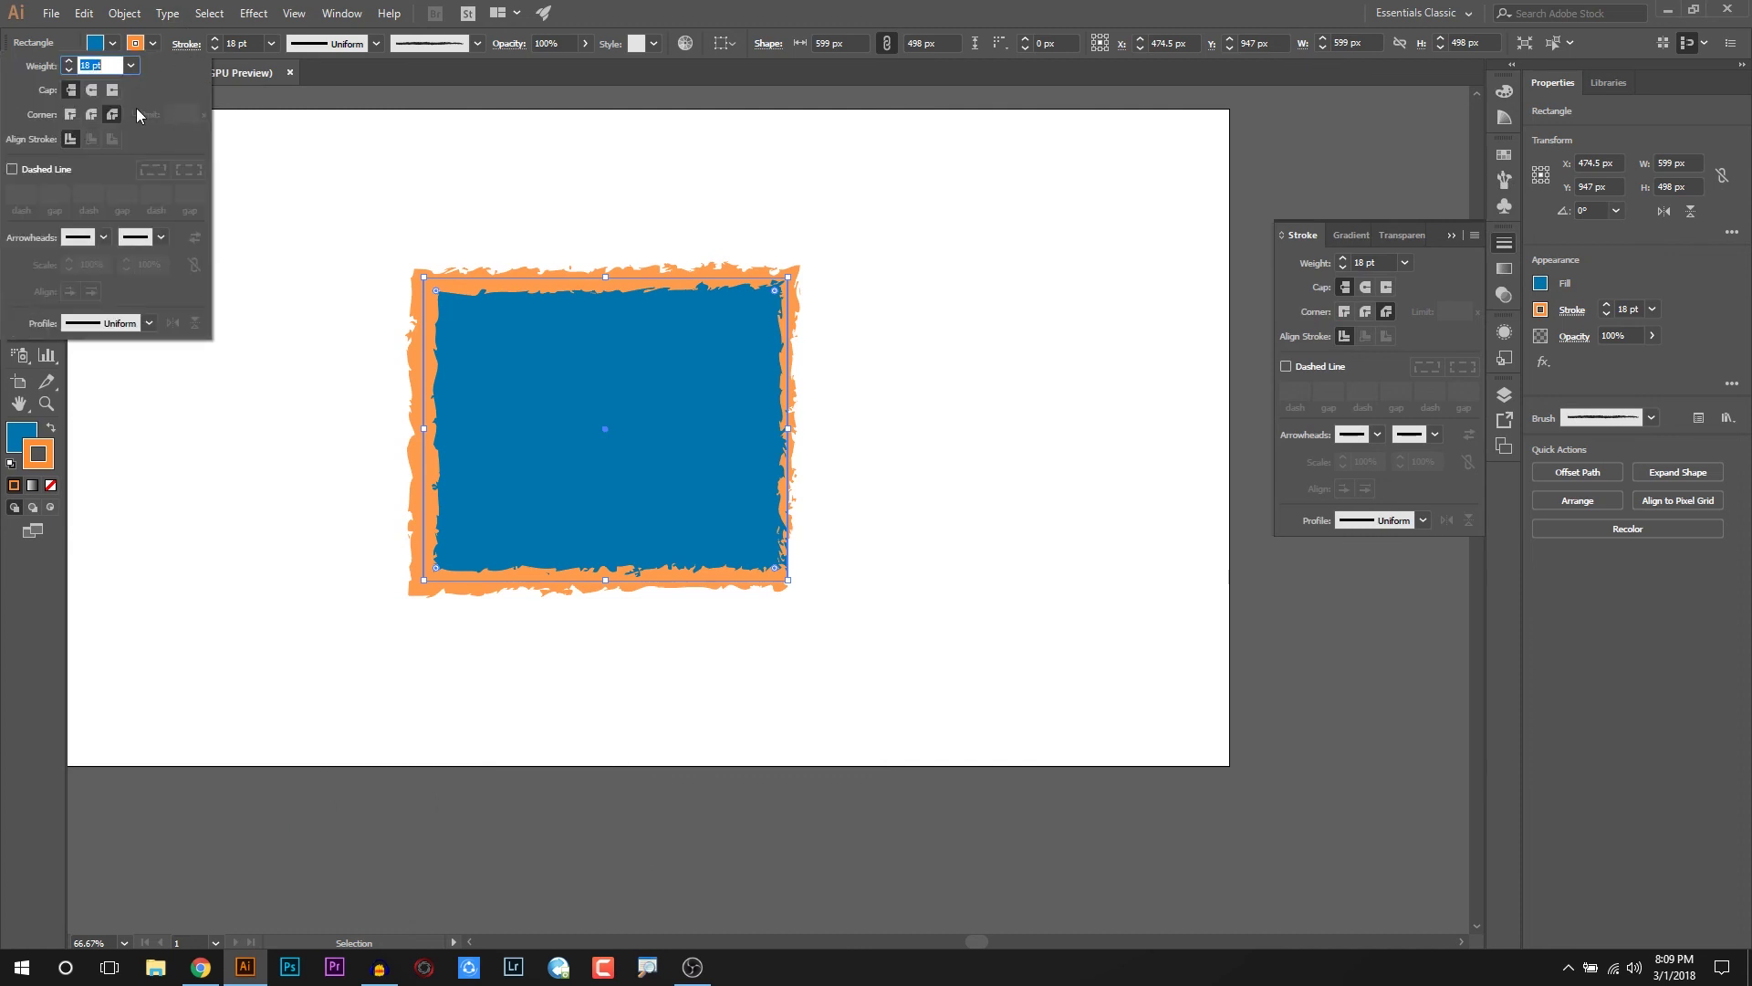